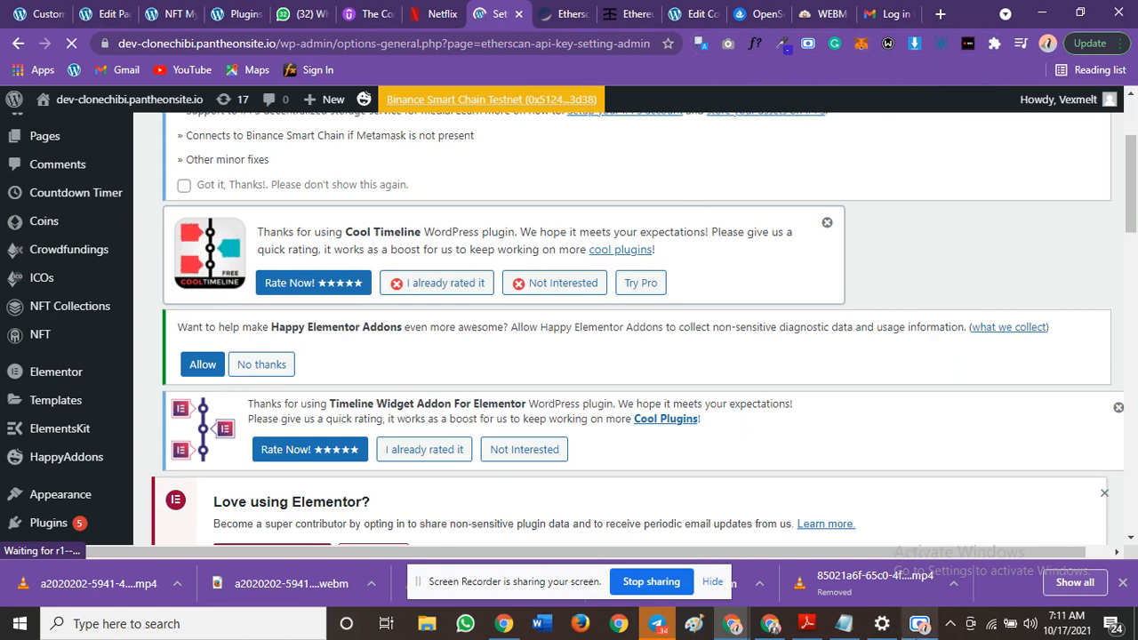
Step: Switch to the other Chrome window and view the existing MetaMask account on the Smart-Chain Testnet network
click(771, 625)
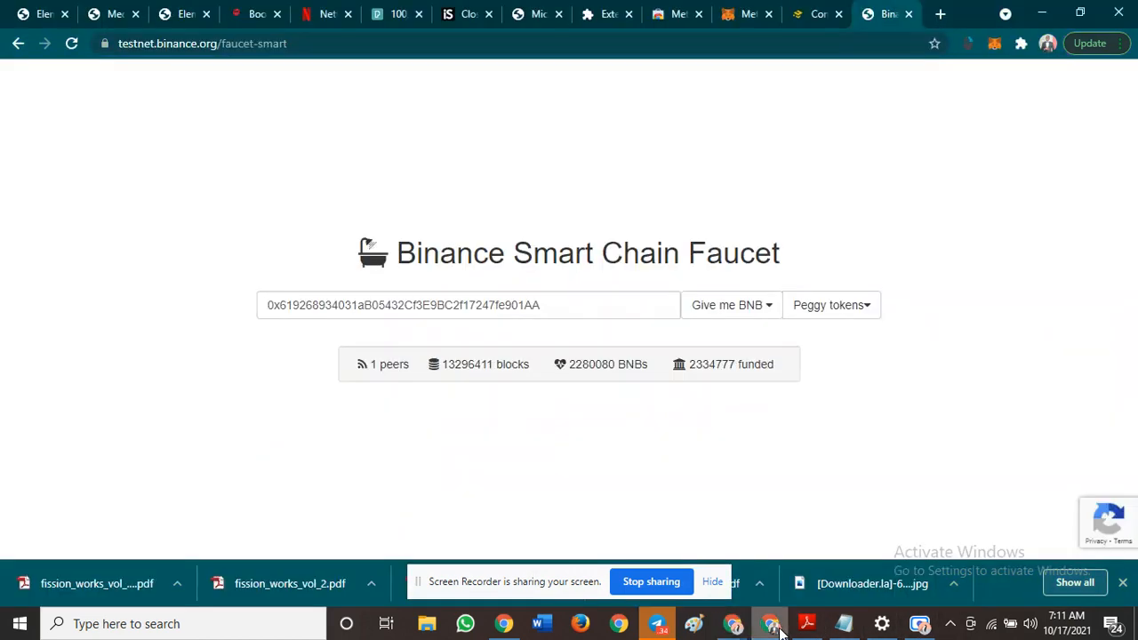
click(804, 17)
click(742, 13)
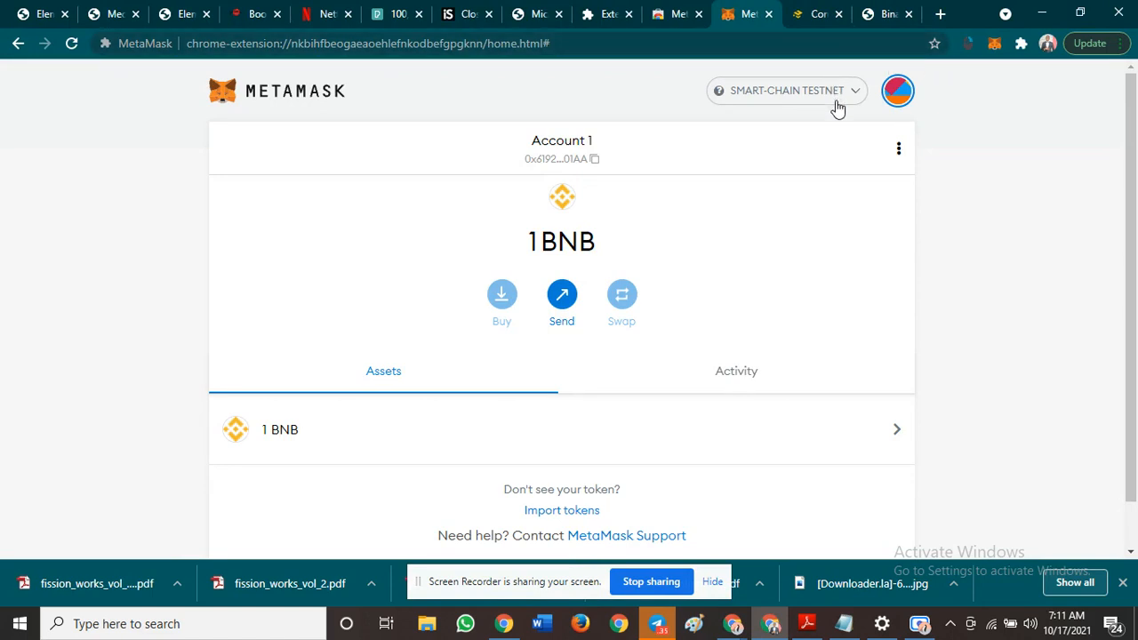
Step: Open a new Chrome window under a different user profile that does not have MetaMask installed
click(626, 631)
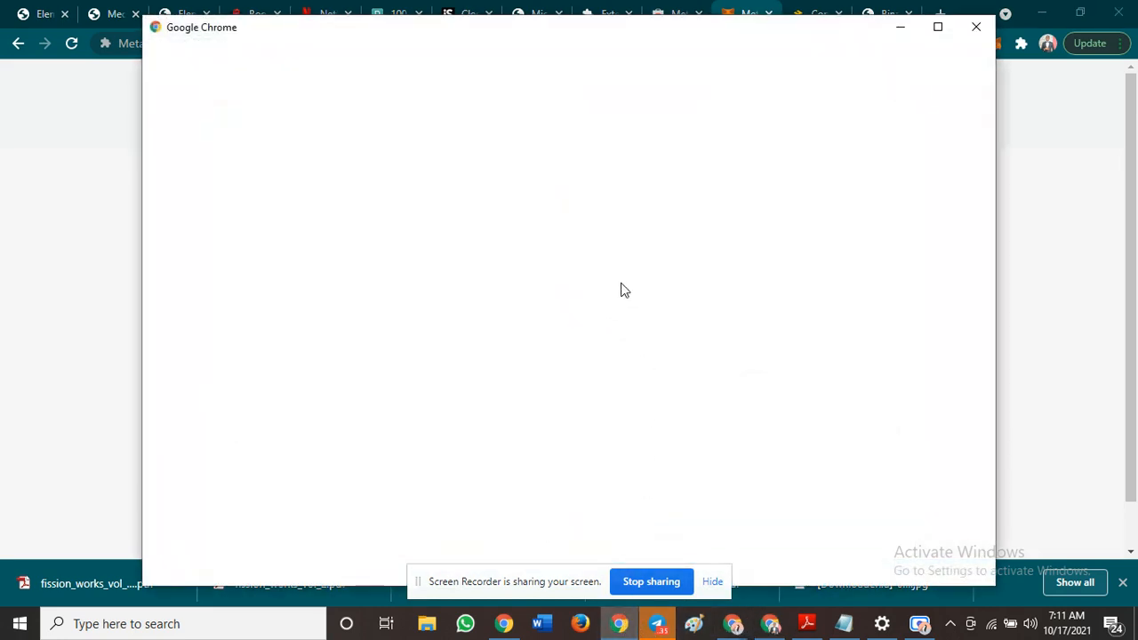
scroll(624, 290, down, 5)
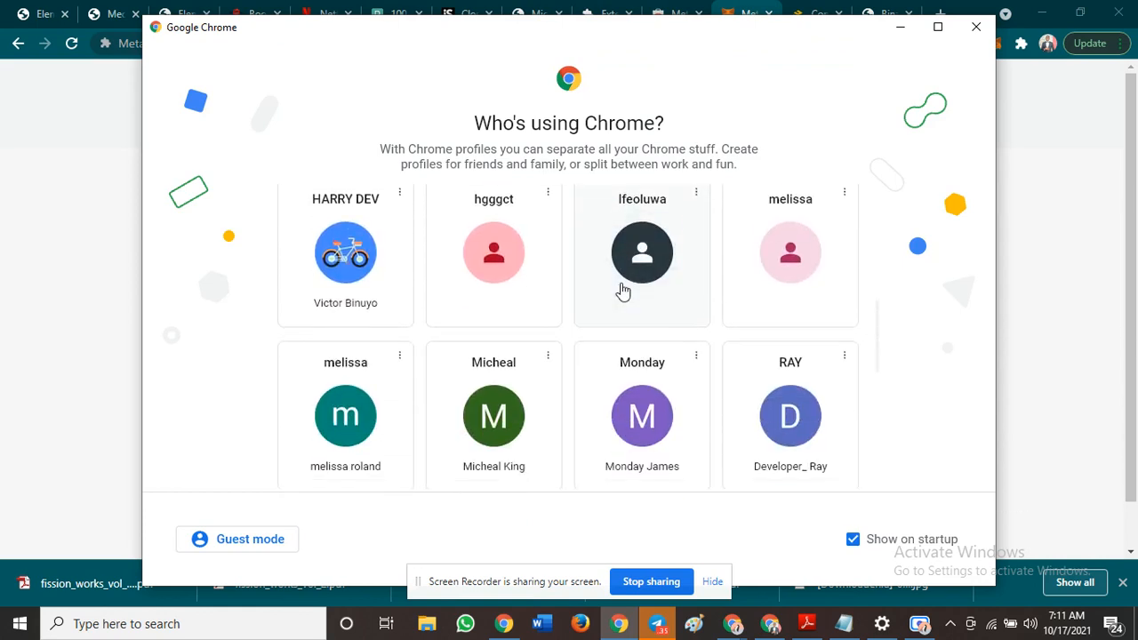
click(623, 291)
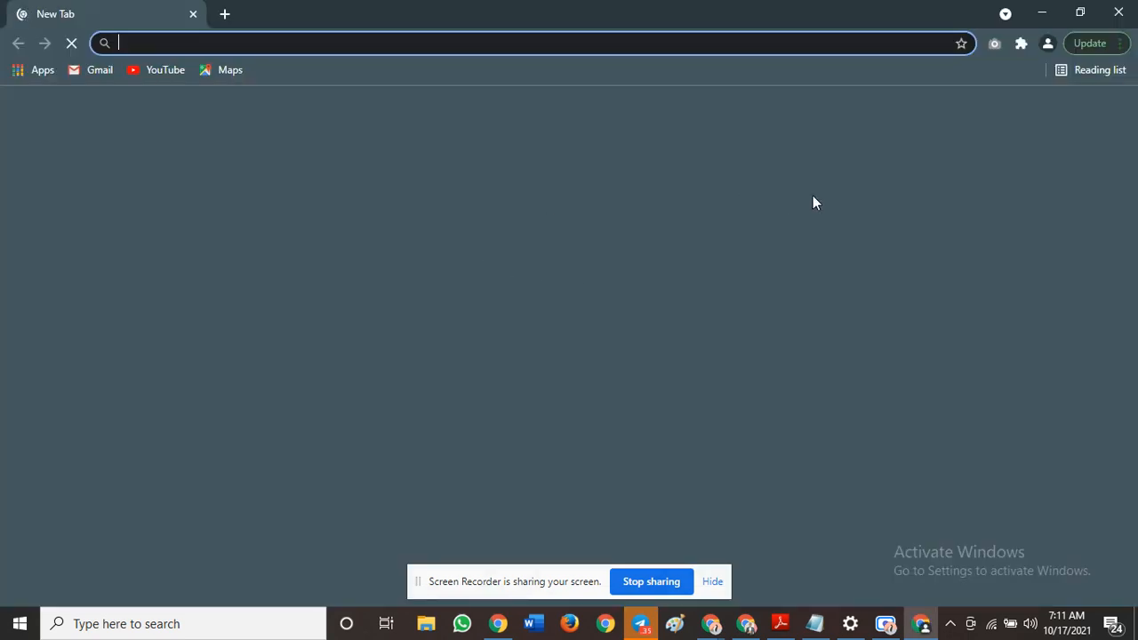
drag(451, 2, 455, 2)
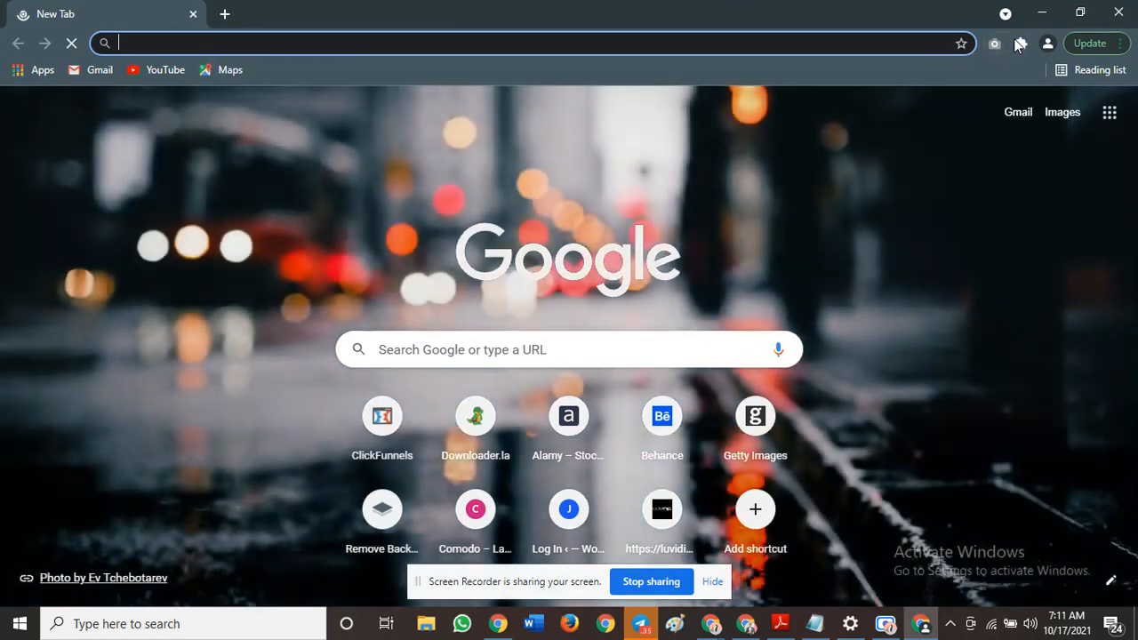
Step: Open the extension management page and go from there to the Chrome Web Store
click(1021, 43)
click(878, 201)
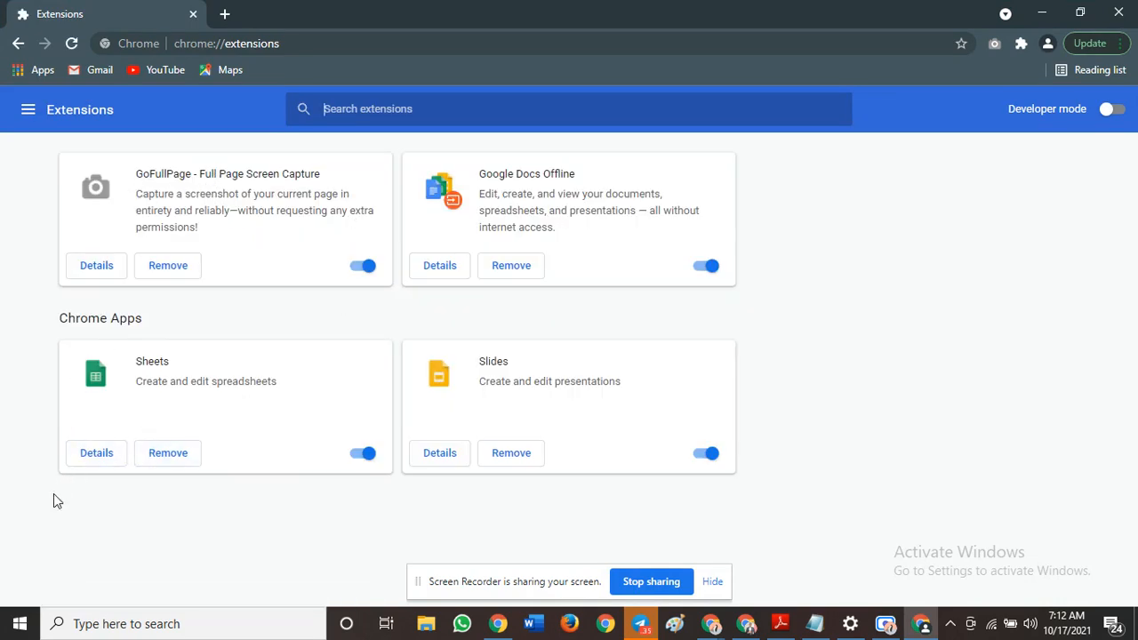
click(28, 108)
click(78, 584)
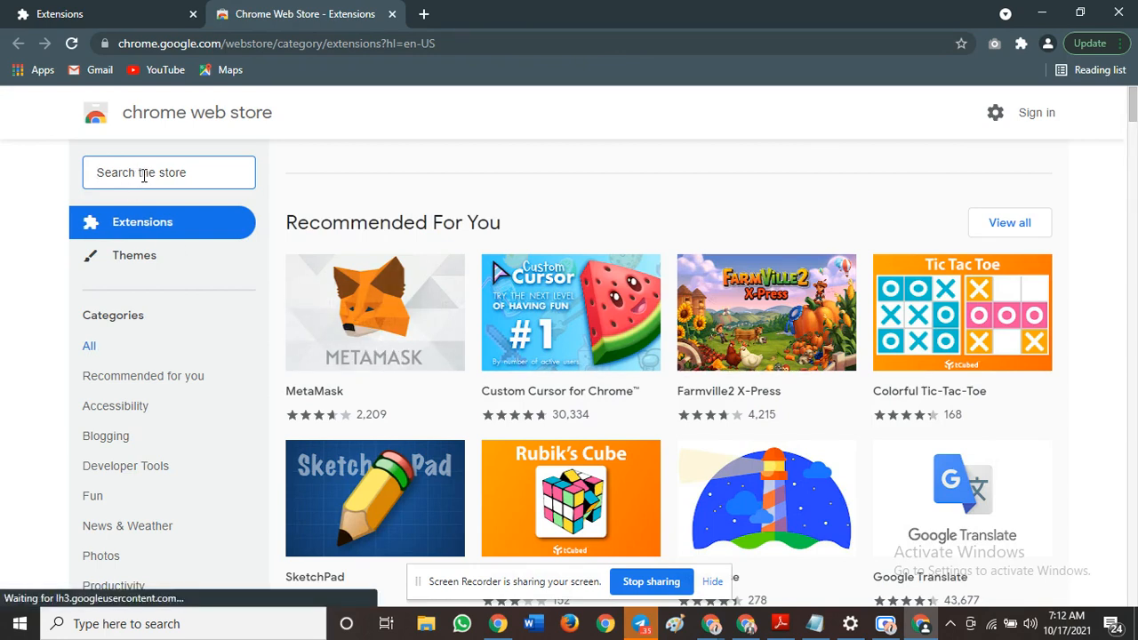
Step: Add the MetaMask extension to Chrome from the Web Store and pin it beside the address bar
click(402, 335)
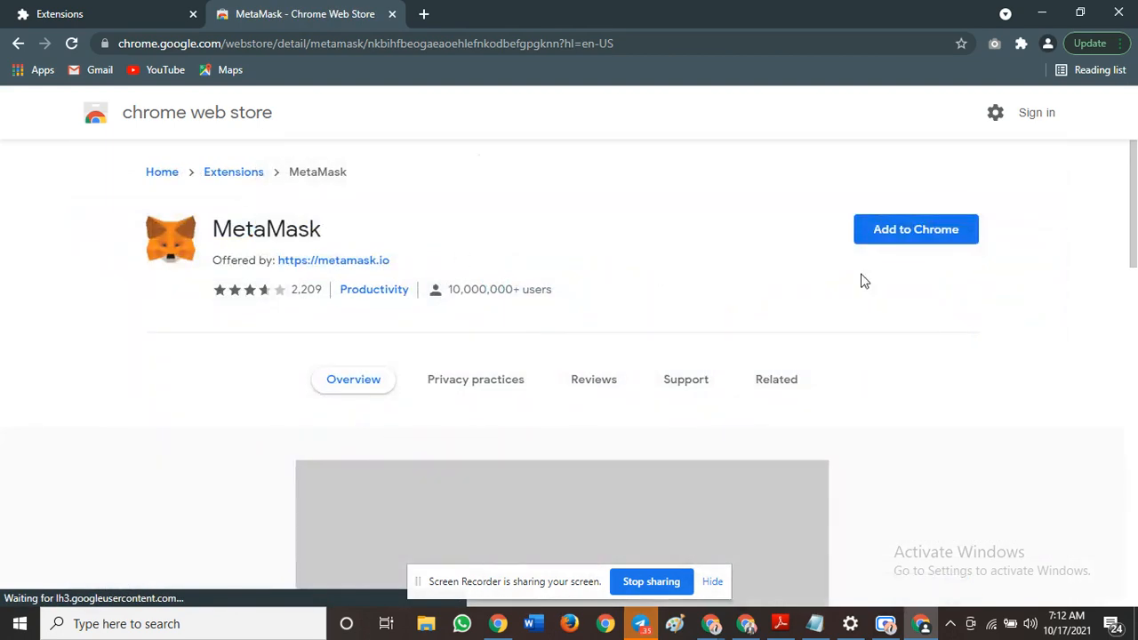
click(932, 229)
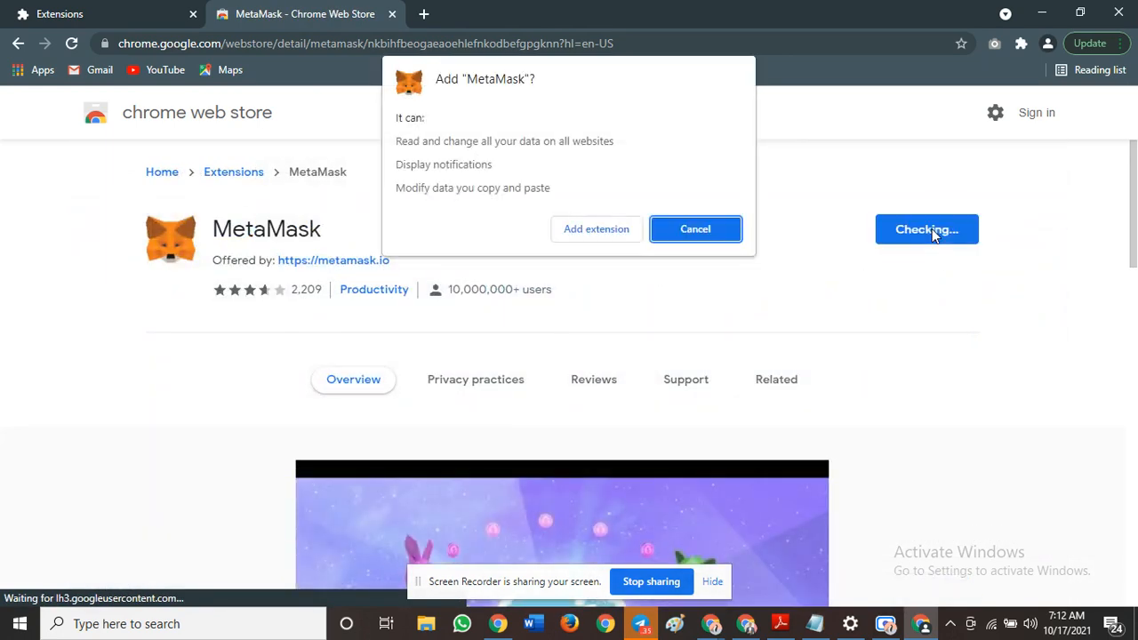
click(572, 230)
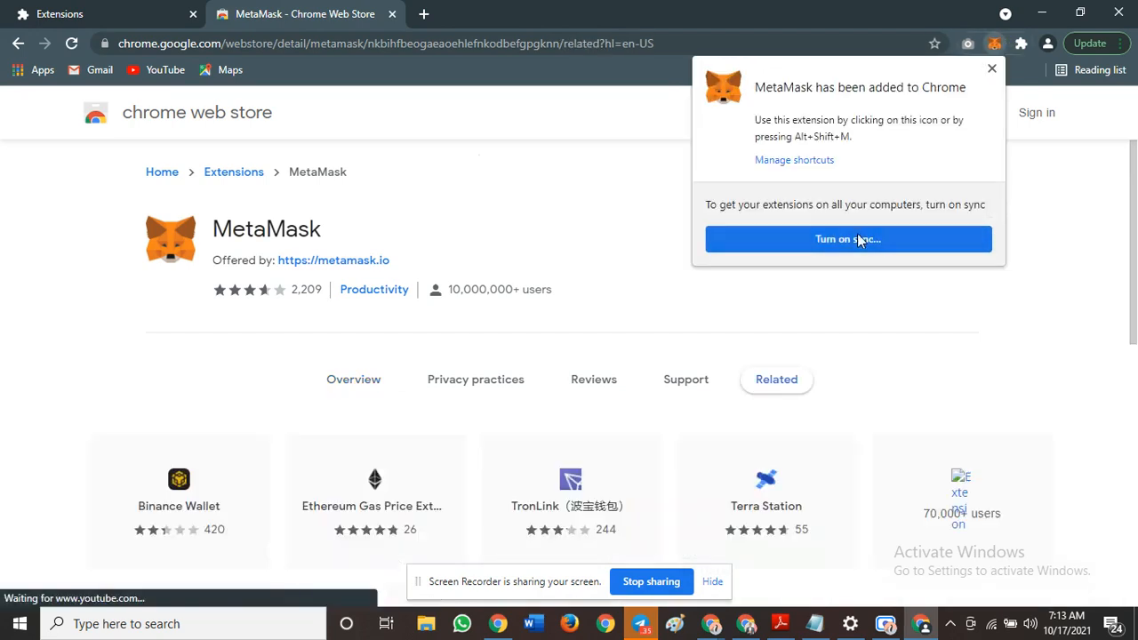
click(993, 70)
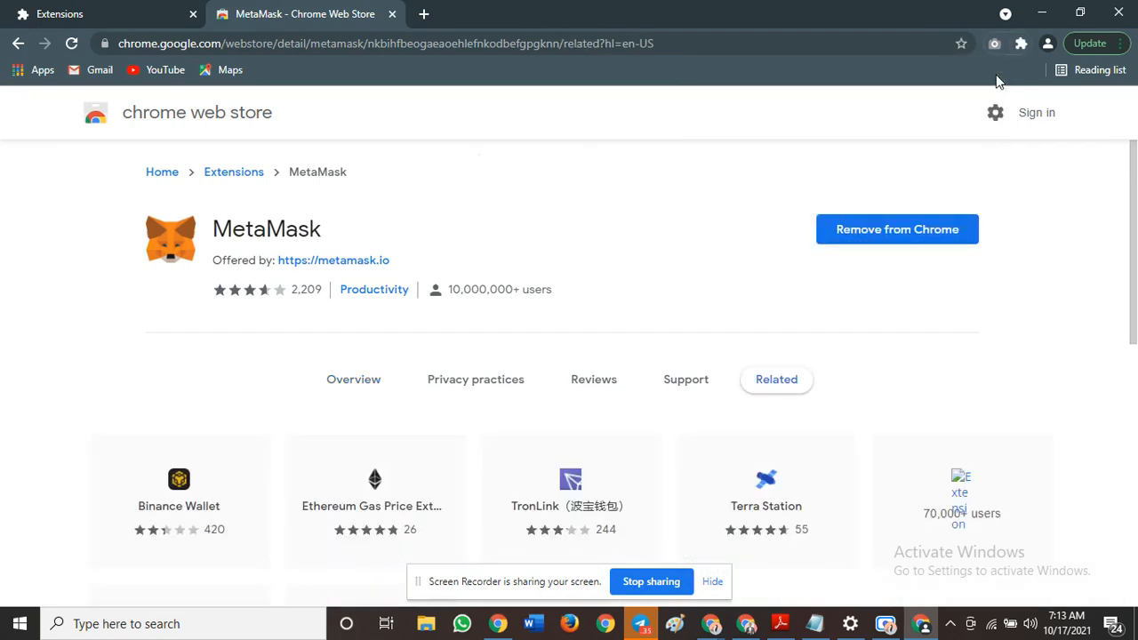
click(1021, 43)
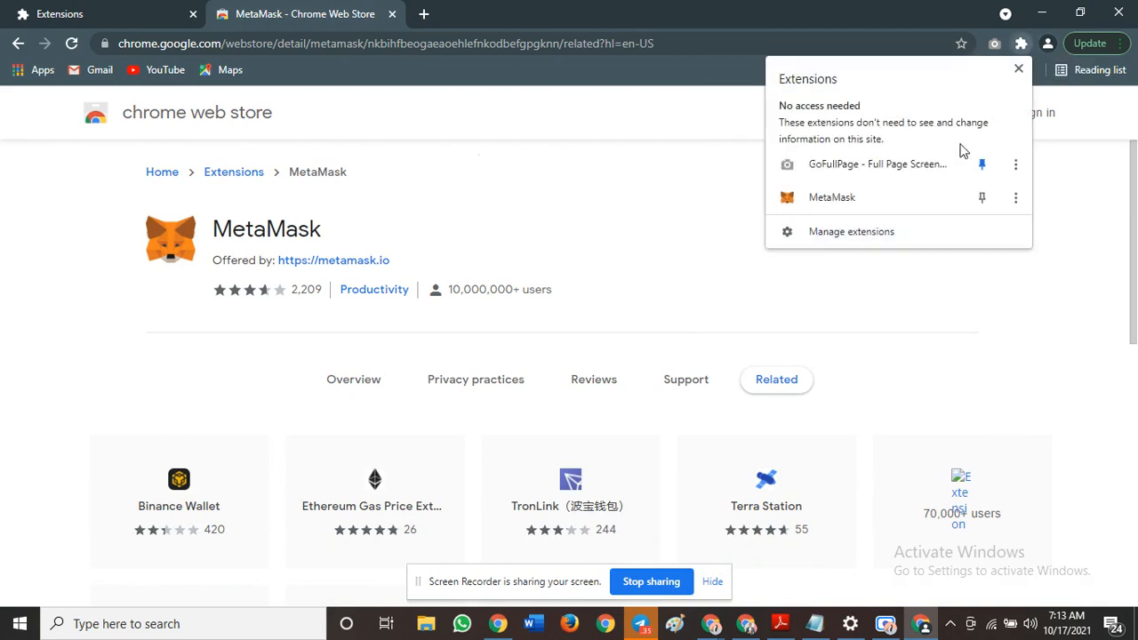
click(982, 197)
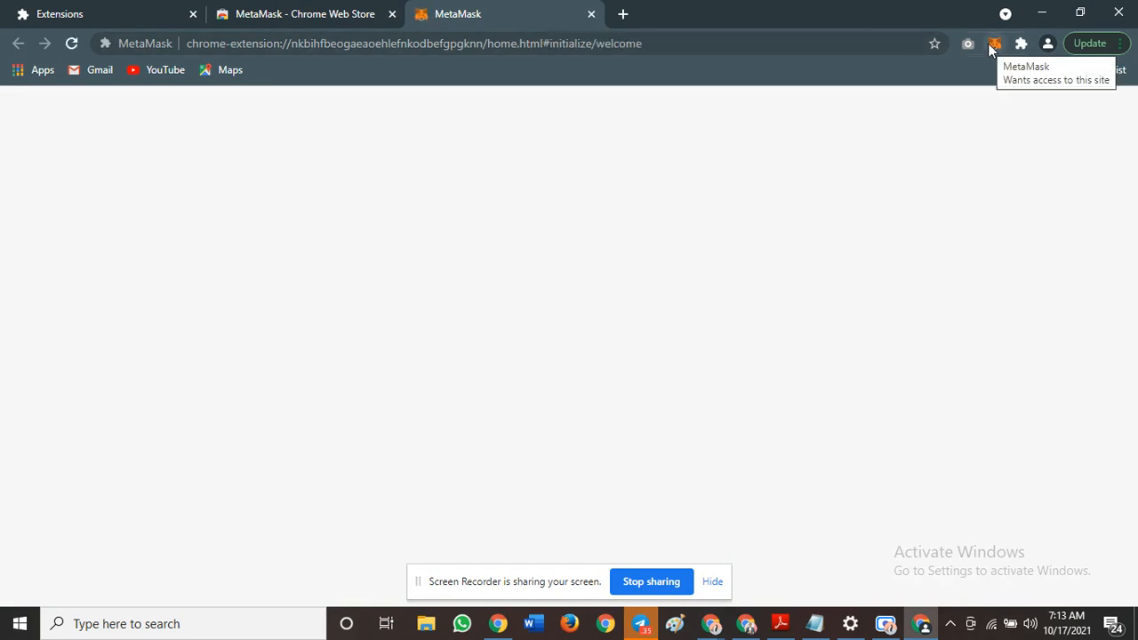
Step: Start the MetaMask setup, choose to create a new wallet and agree to share usage data
click(548, 419)
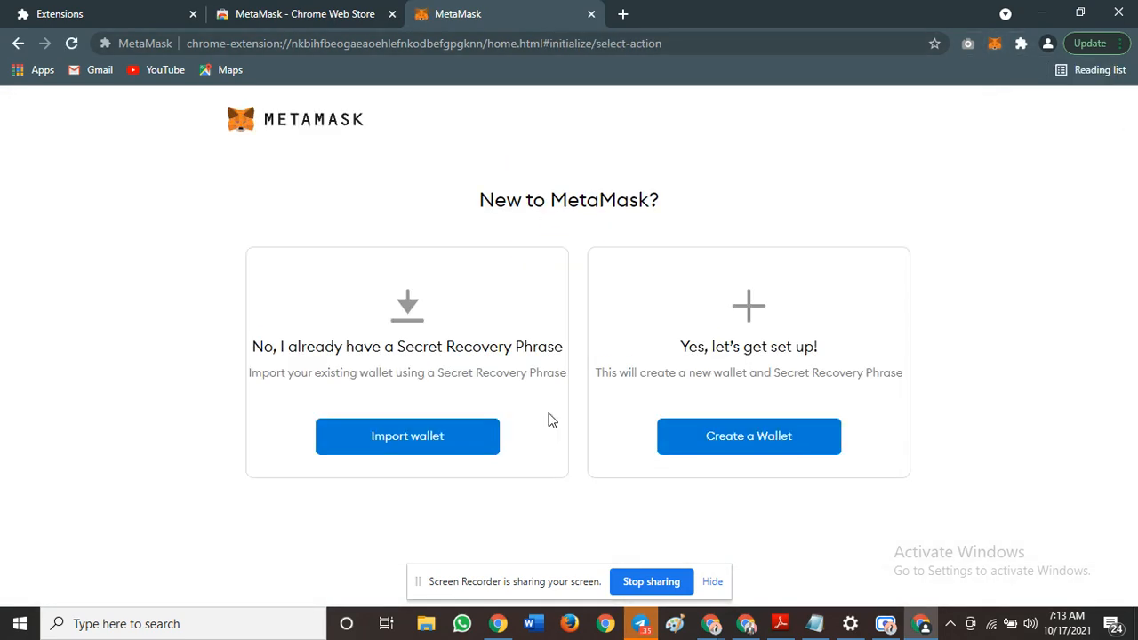
click(797, 448)
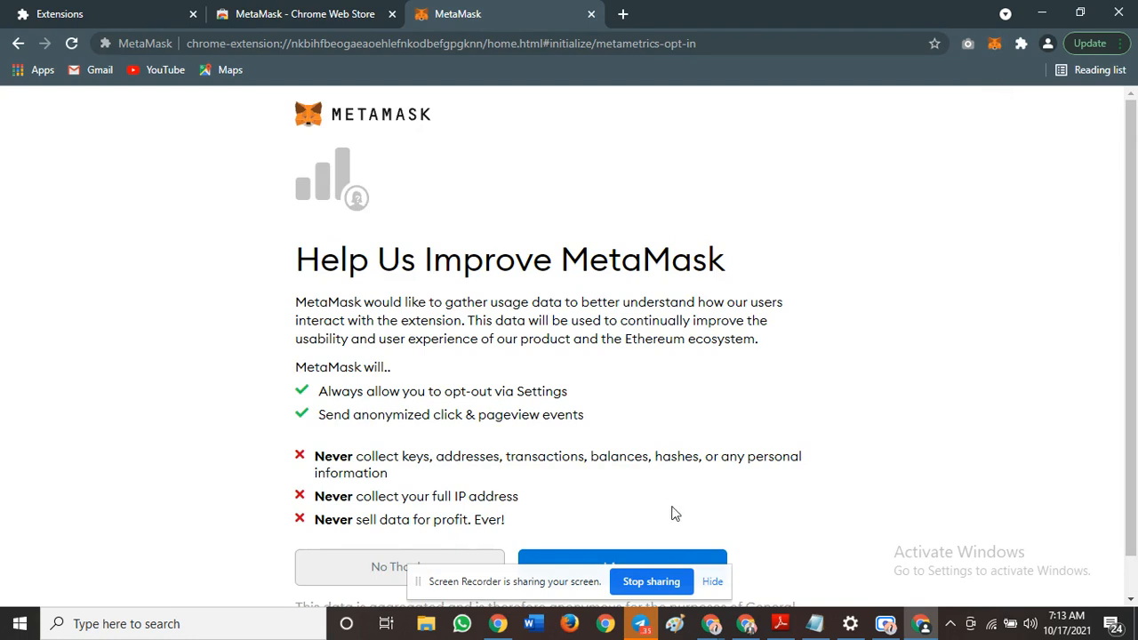
scroll(673, 513, down, 1)
click(646, 522)
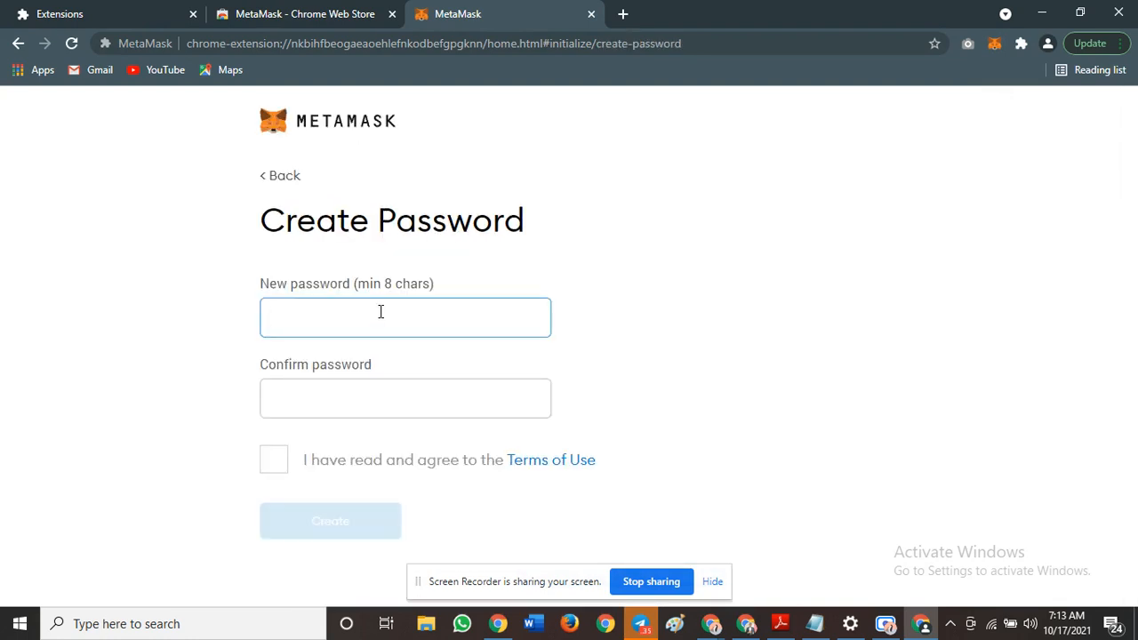
Step: Enter and confirm a new wallet password, accept the Terms of Use and create the wallet
text(a)
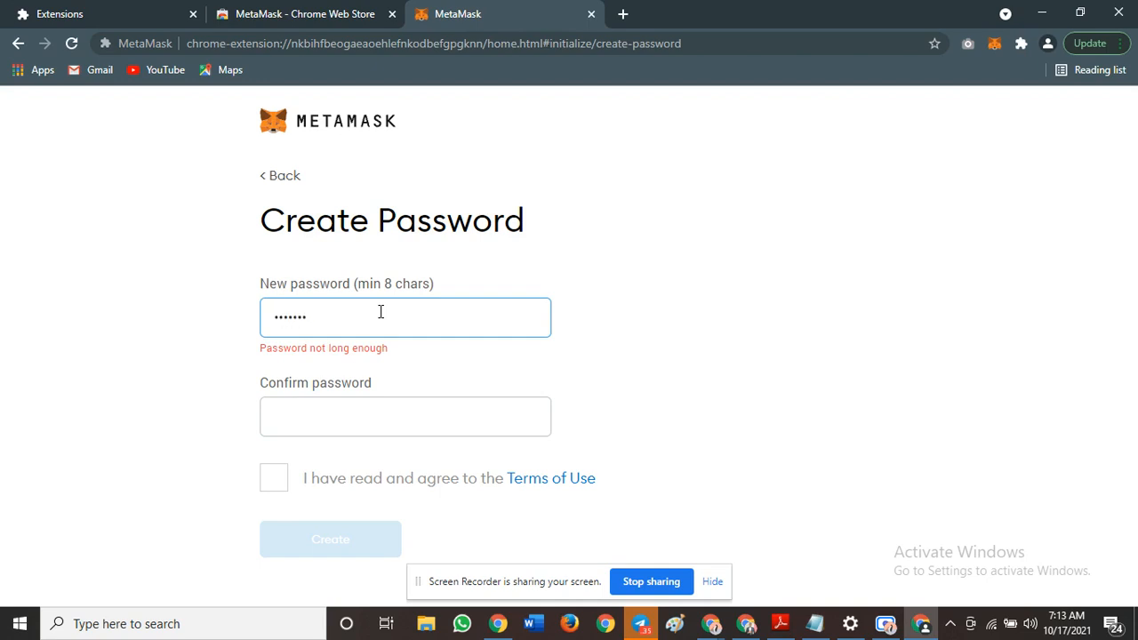
text(aa)
click(402, 404)
text(a)
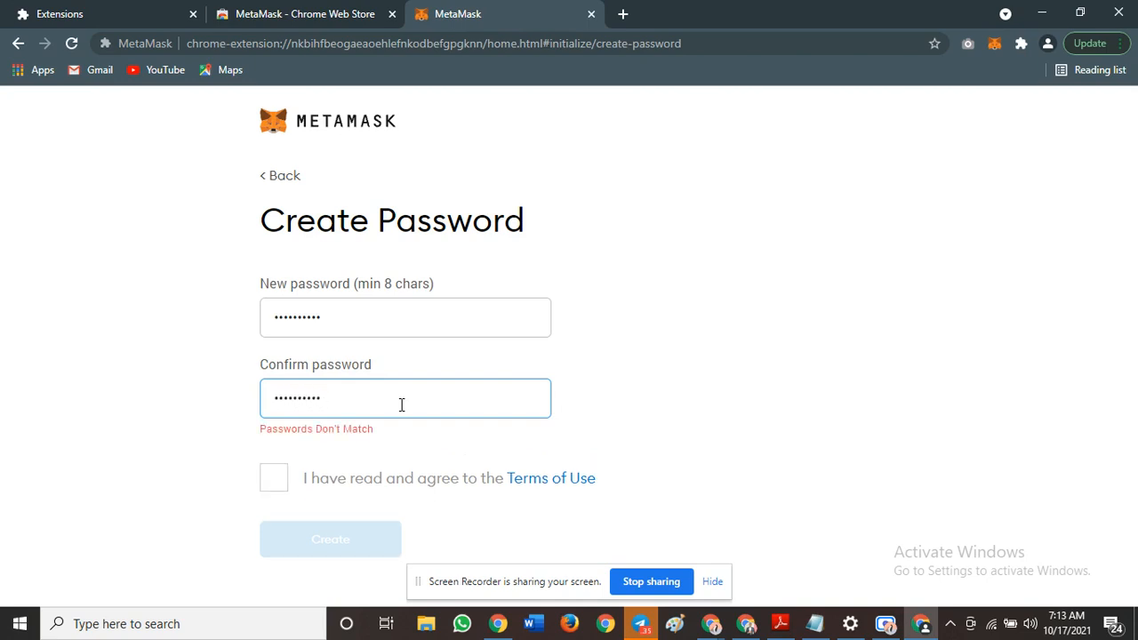
key(ctrl+a)
key(BackSpace)
text(••••••••••)
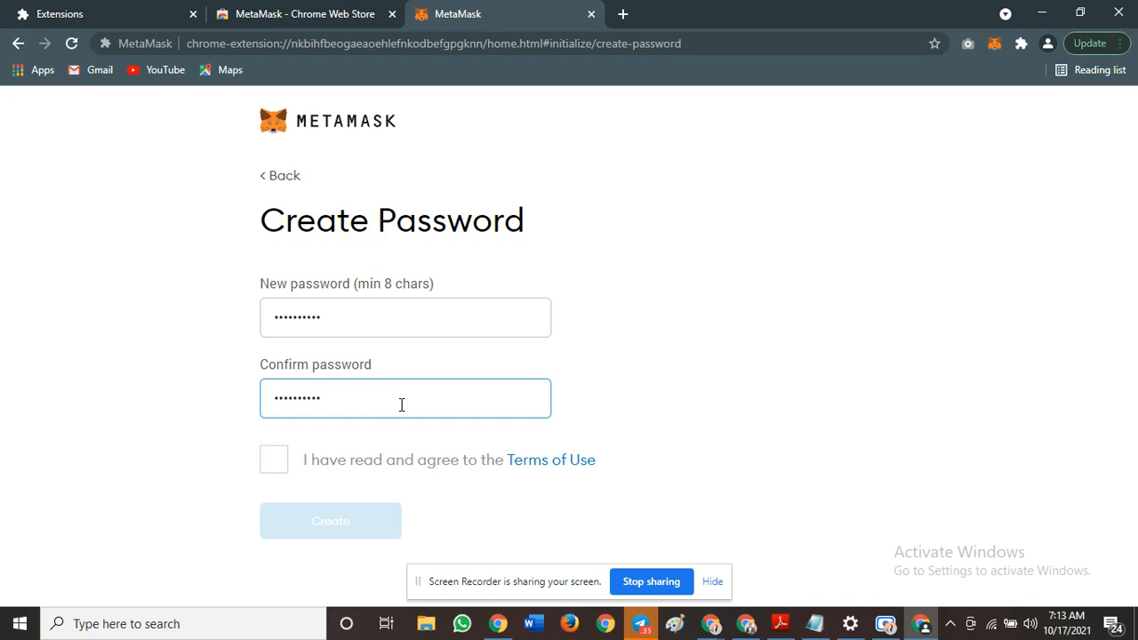
click(269, 462)
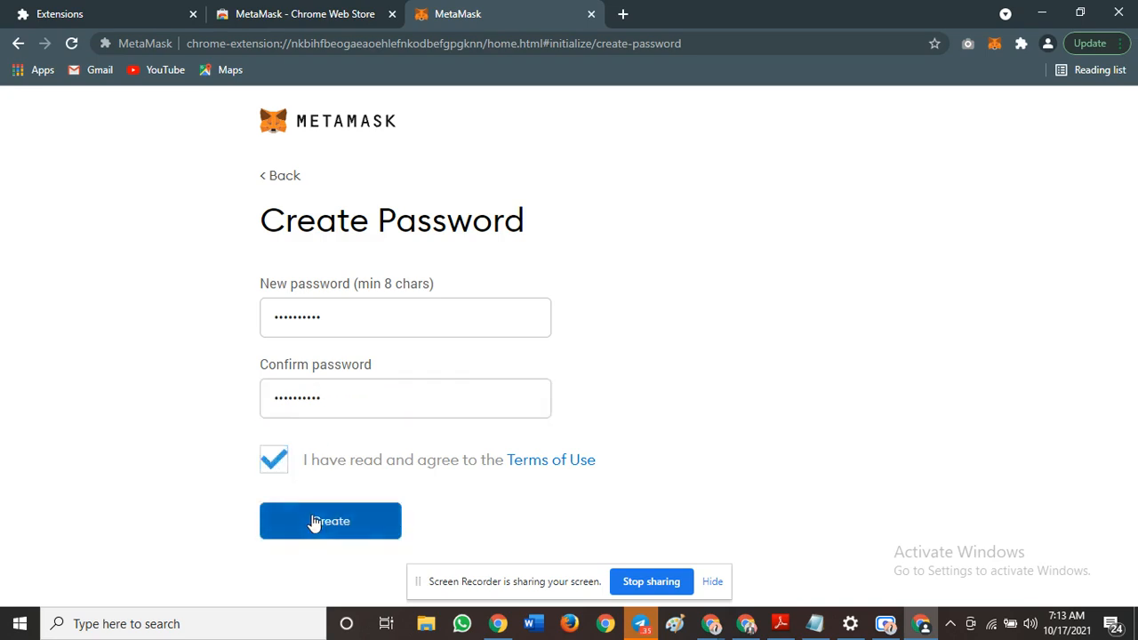
click(314, 523)
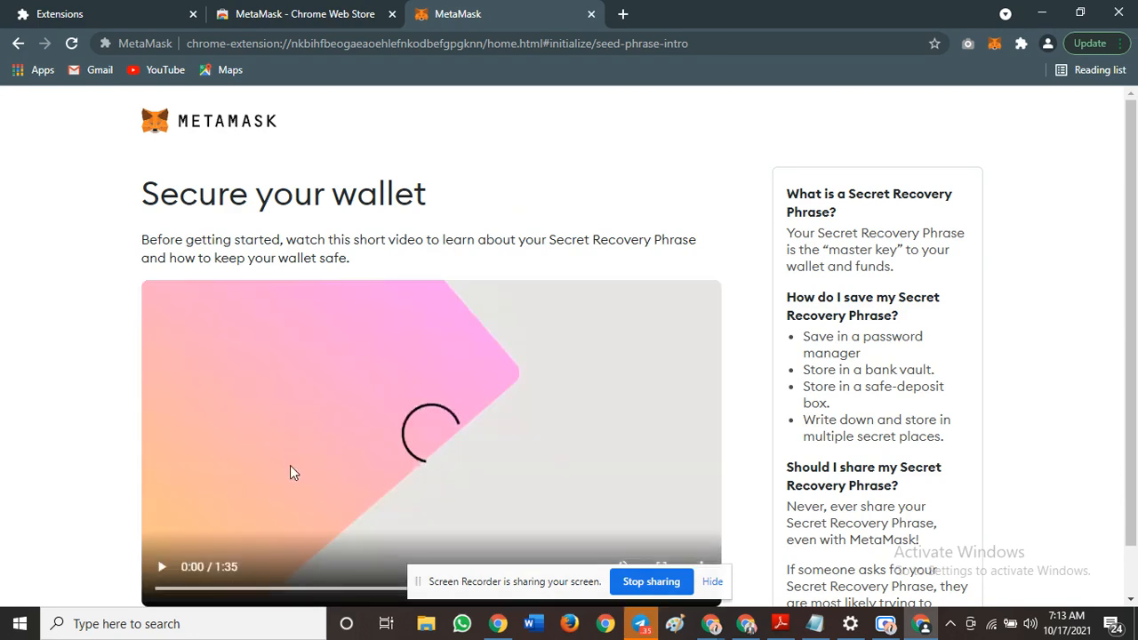
Step: Continue past the Secure your wallet introduction and reveal the Secret Recovery Phrase
scroll(356, 471, down, 1)
click(284, 584)
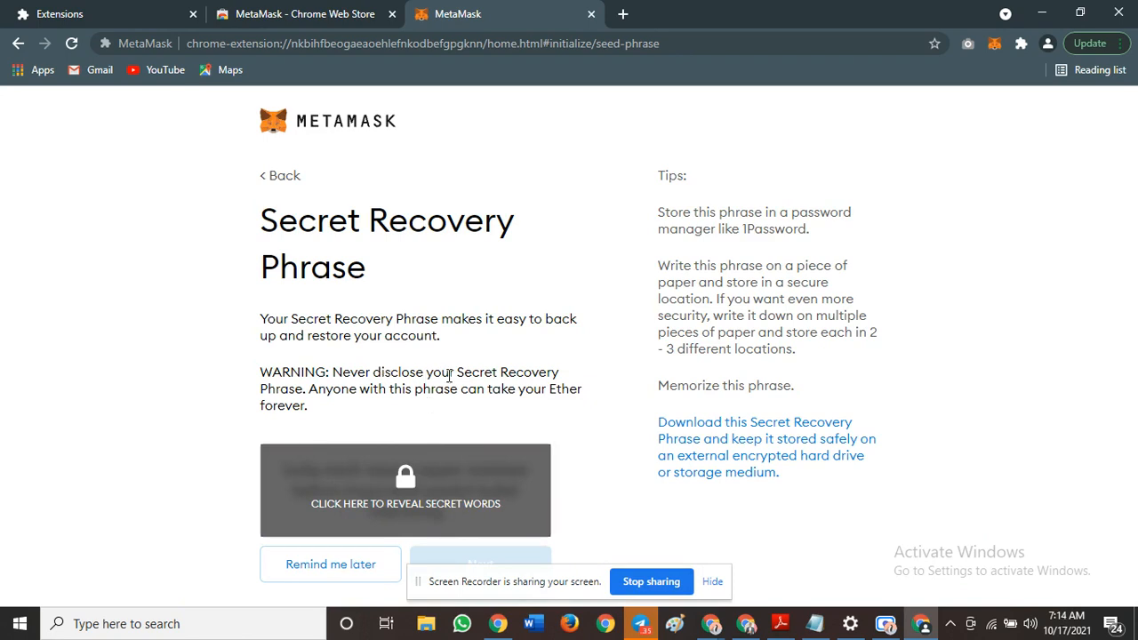
click(425, 496)
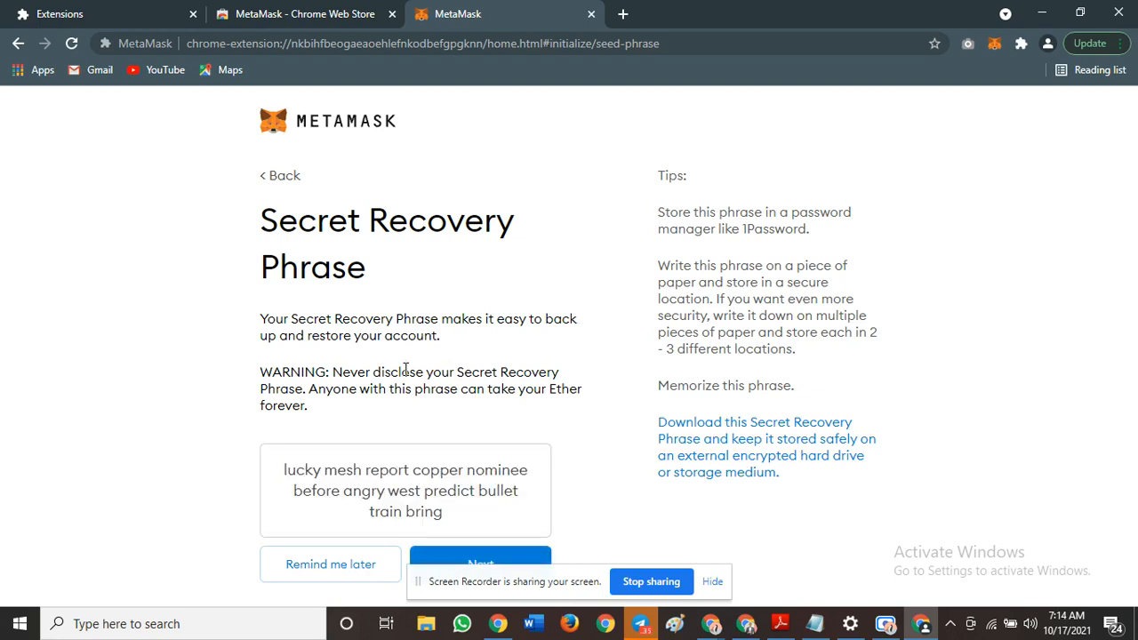
Step: Copy the full Secret Recovery Phrase and paste it below the Testnet details in the Notepad notes
double_click(371, 494)
triple_click(371, 493)
right_click(382, 477)
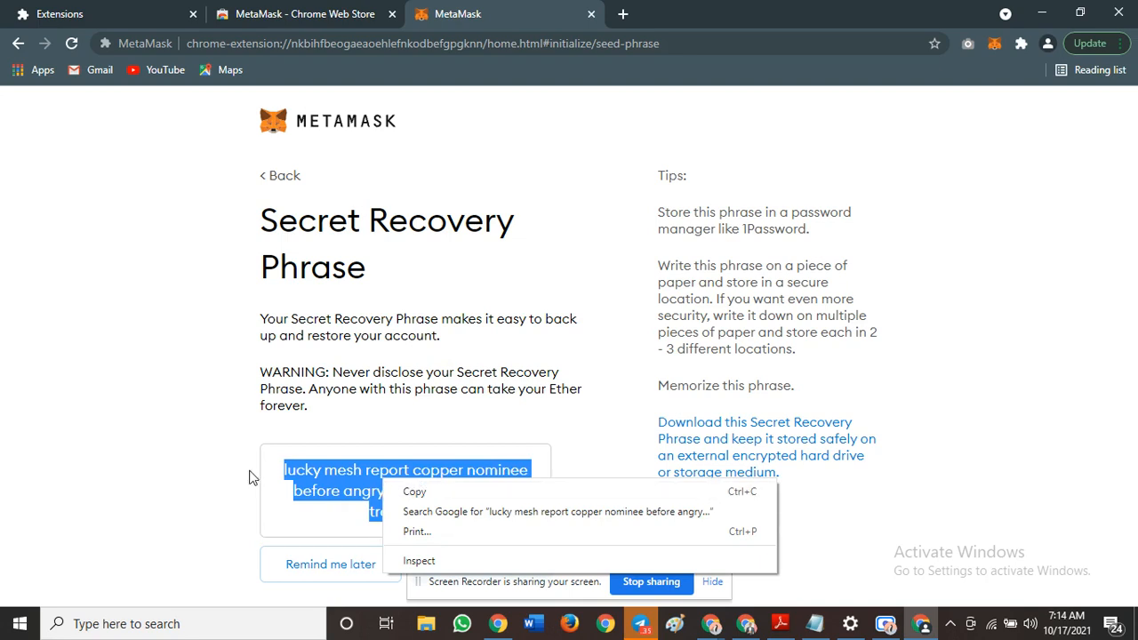
click(436, 498)
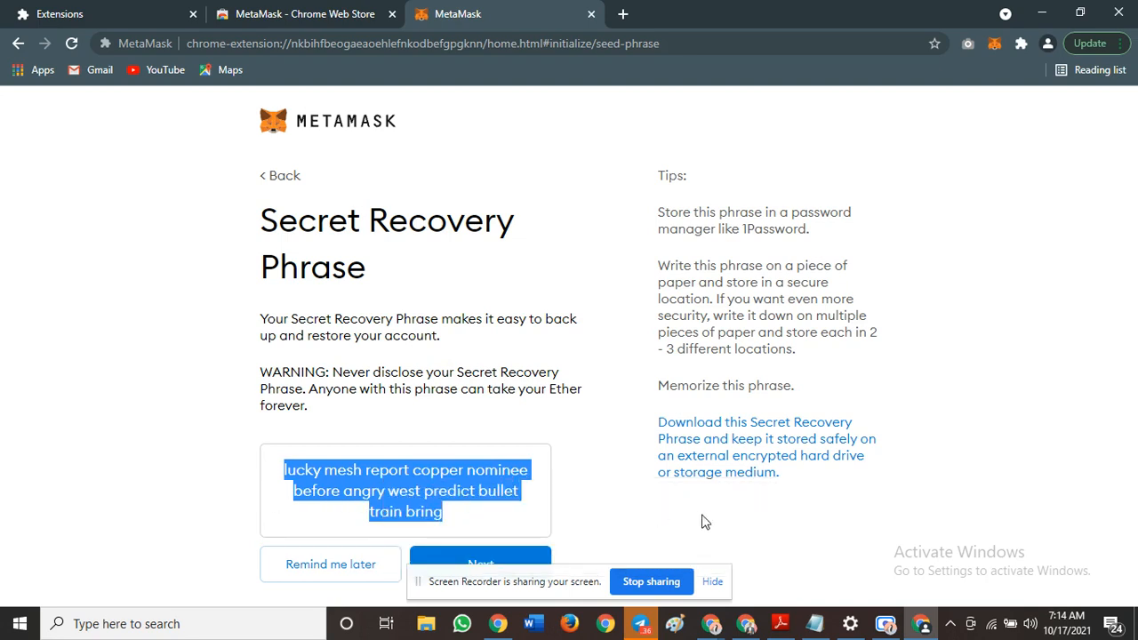
click(816, 624)
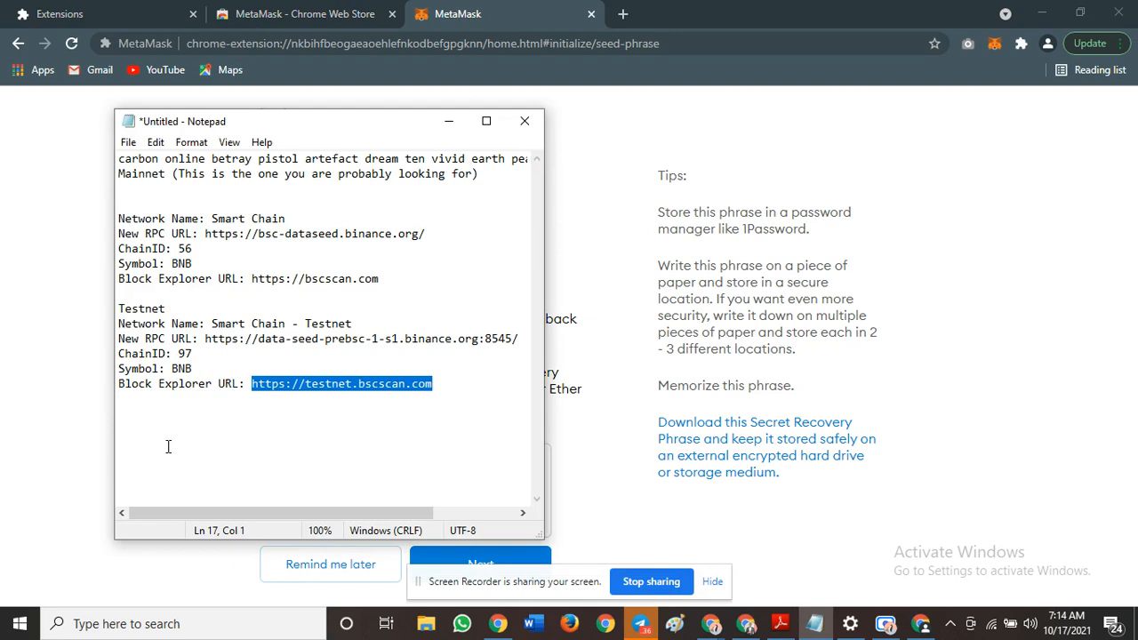
click(138, 443)
key(Return)
key(Return)
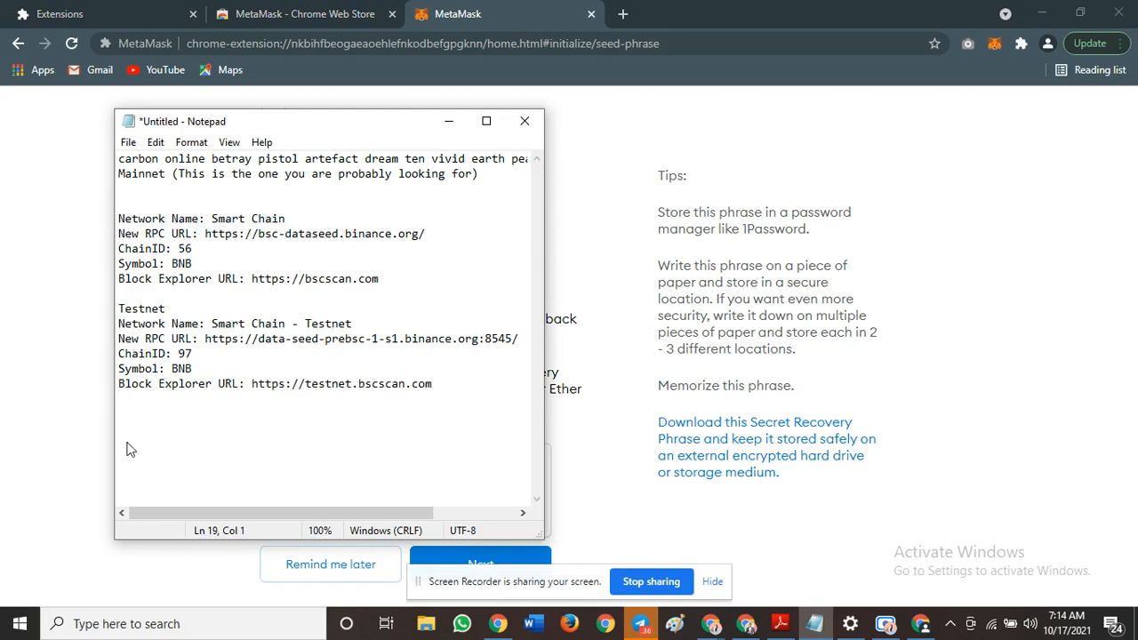
key(ctrl+v)
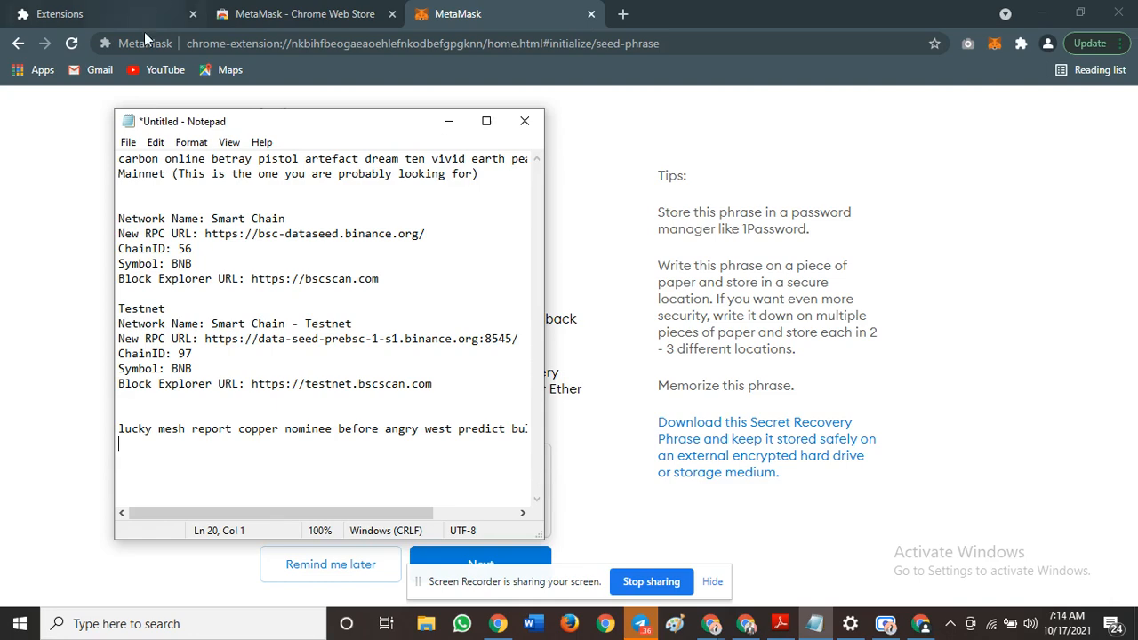
Step: Proceed to the Secret Recovery Phrase confirmation and consult the word order in the Notepad notes
drag(243, 124, 706, 197)
scroll(525, 374, right, 2)
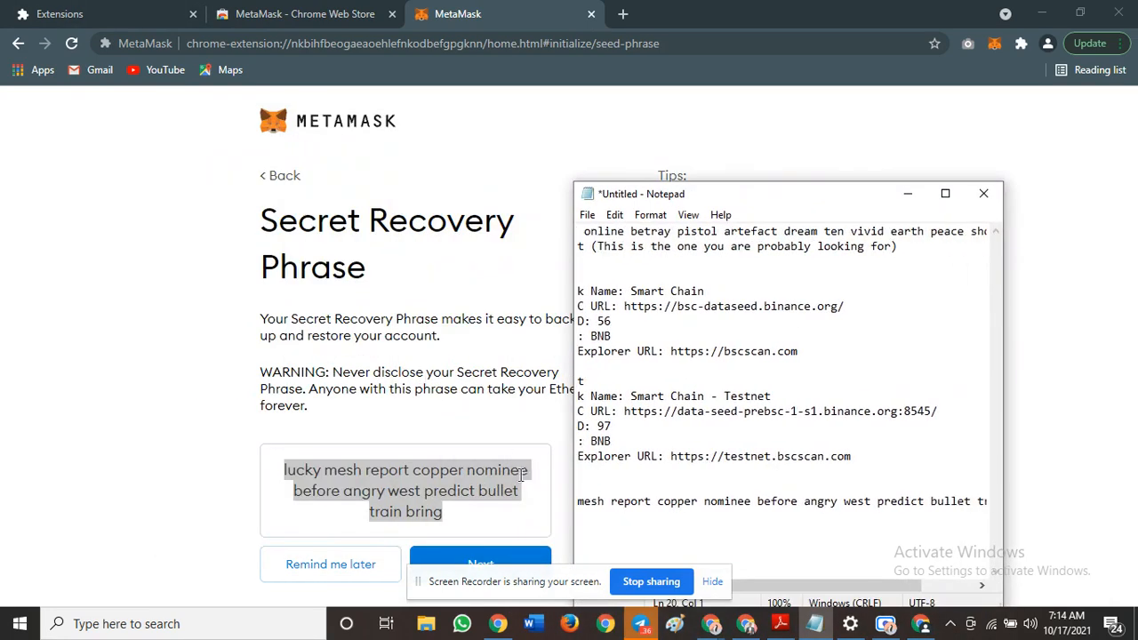
click(474, 566)
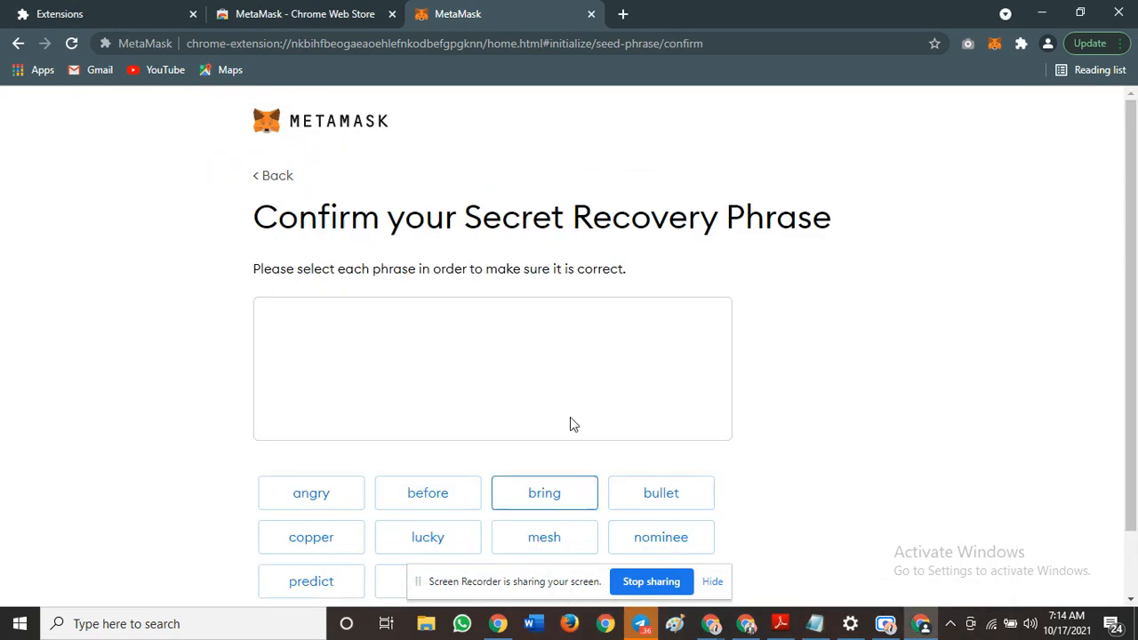
scroll(569, 418, down, 1)
click(815, 624)
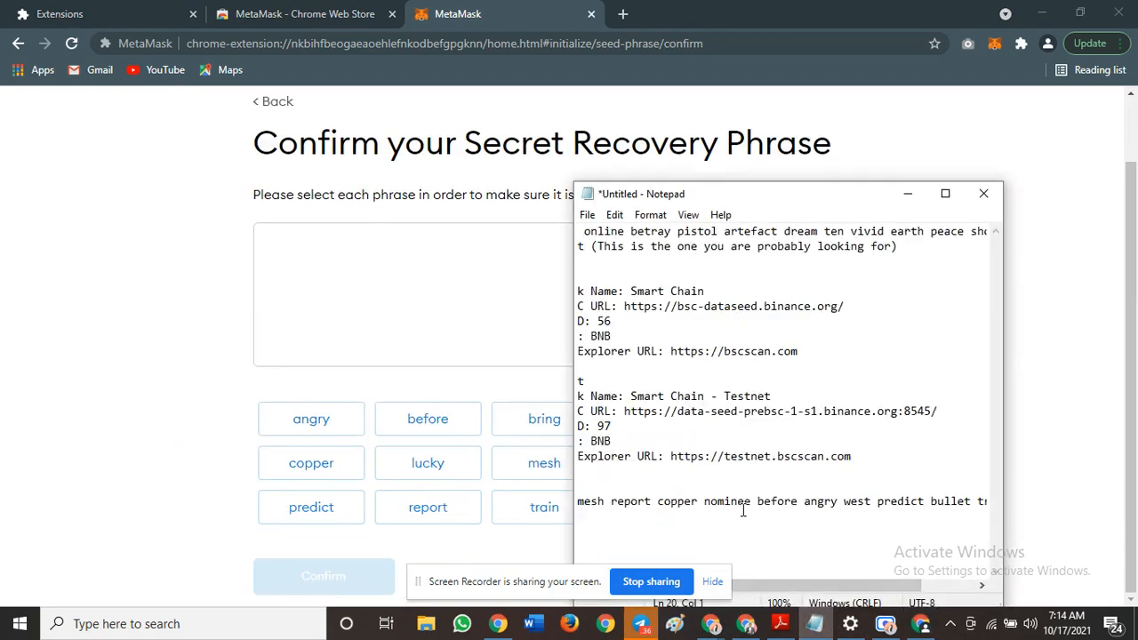
scroll(743, 511, right, 2)
scroll(743, 510, left, 2)
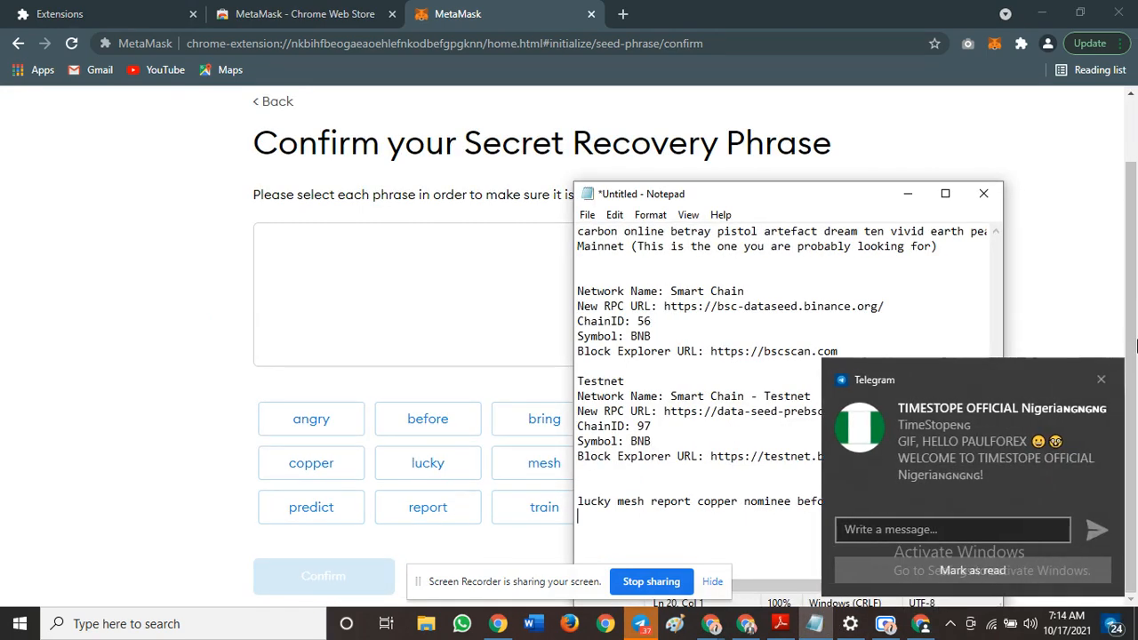
click(1101, 379)
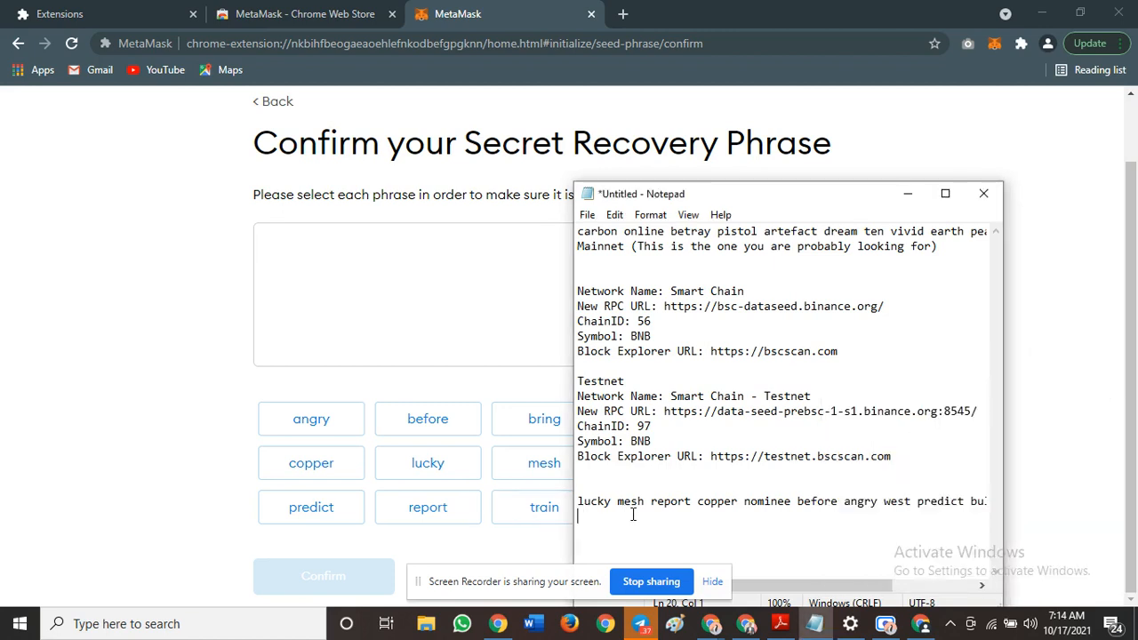
click(396, 393)
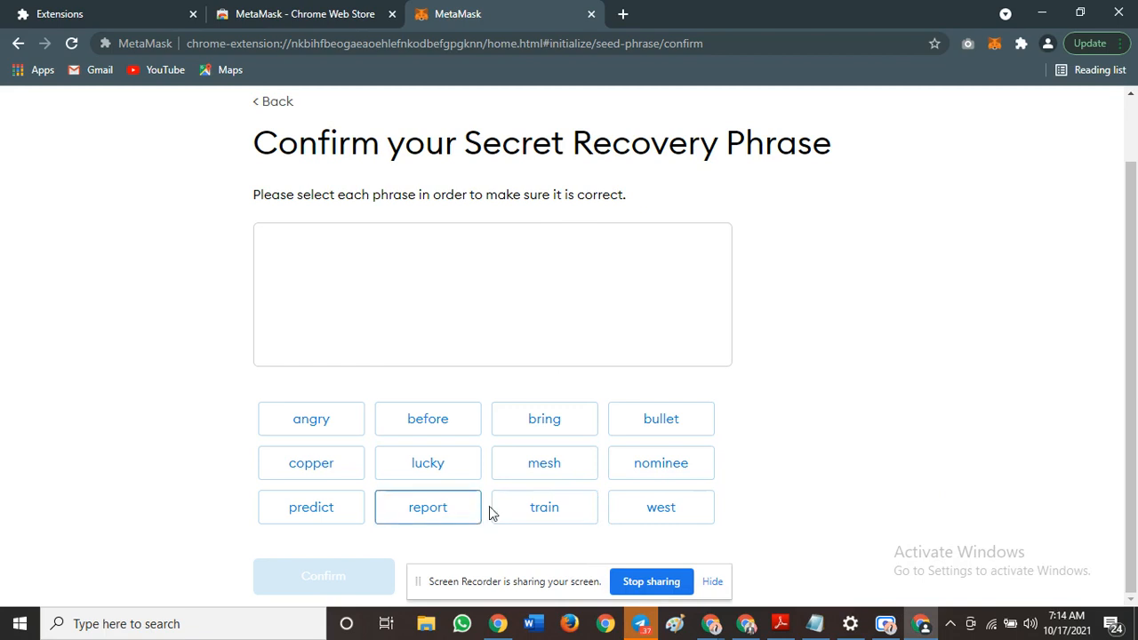
Step: Select the first four words of the Secret Recovery Phrase in their backed-up order
click(452, 473)
click(559, 477)
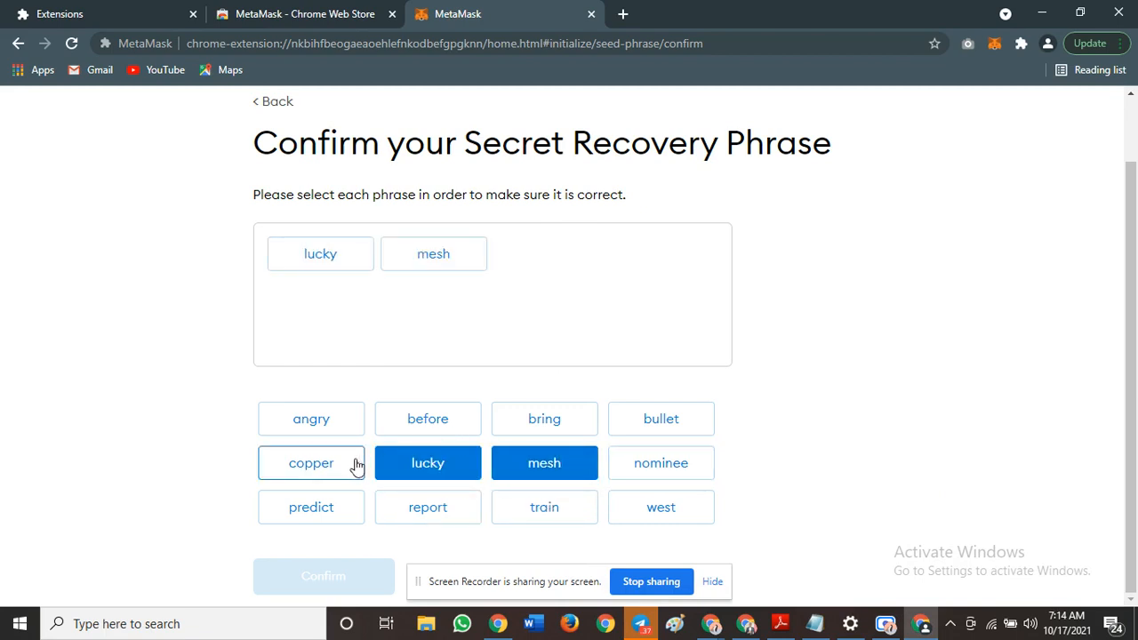
click(423, 513)
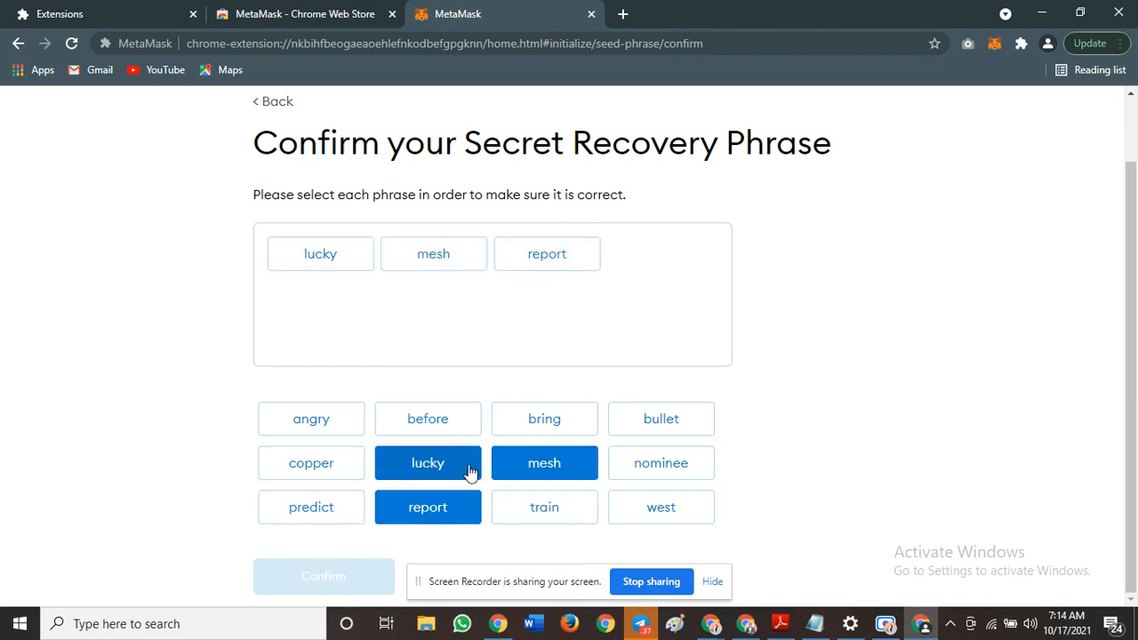
click(333, 468)
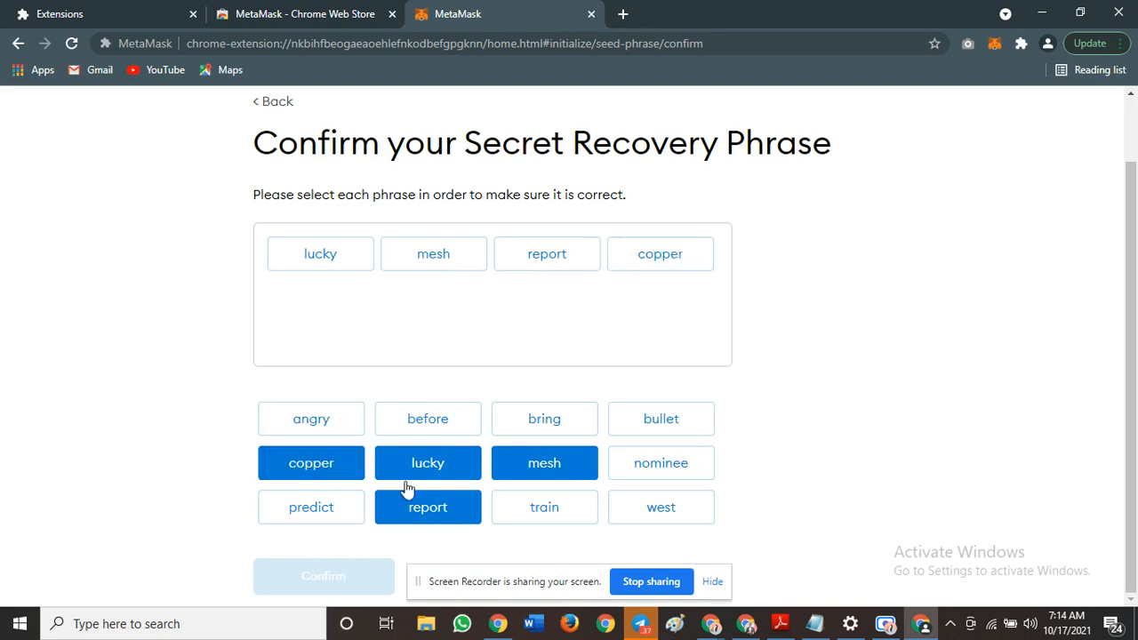
Step: Check the word order in the Notepad notes and select the fifth to eighth Secret Recovery Phrase words
click(814, 624)
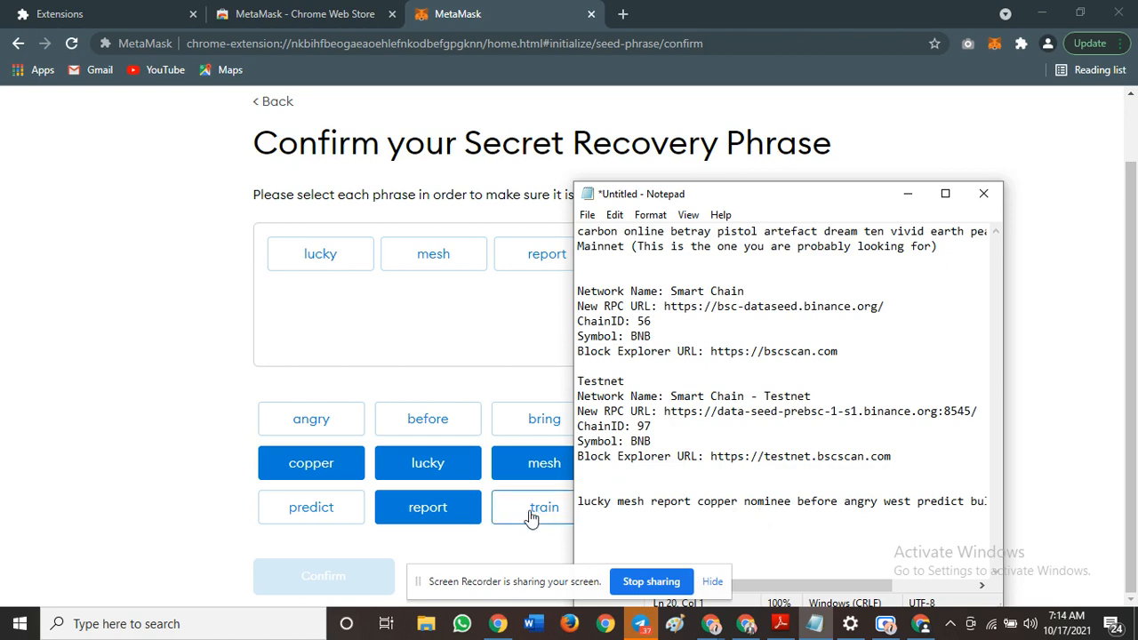
click(382, 386)
click(693, 465)
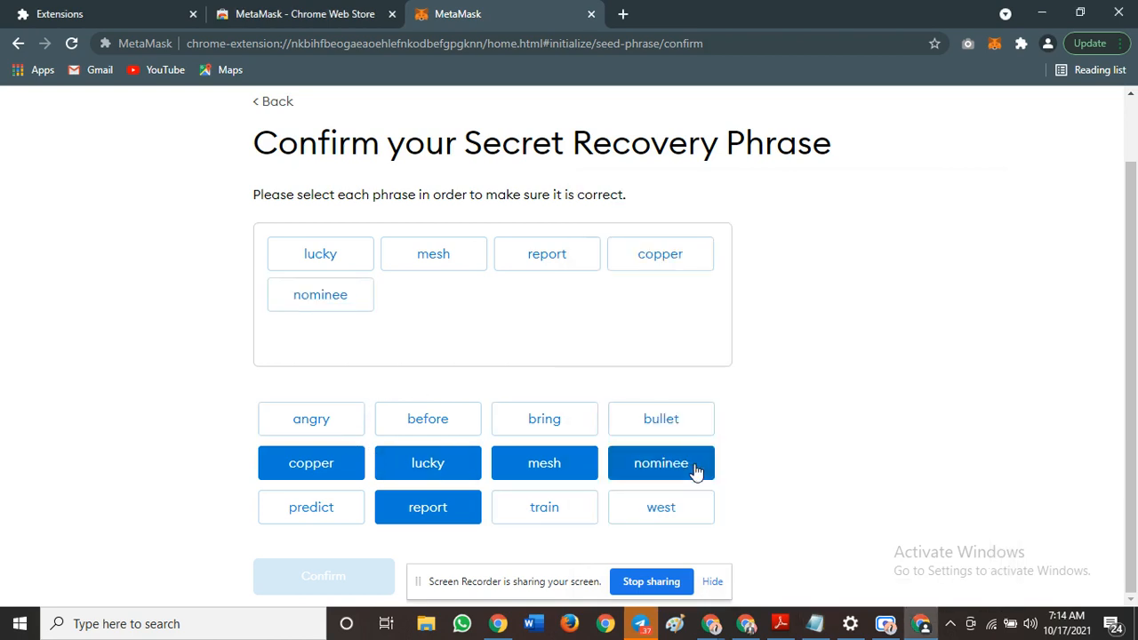
click(461, 430)
click(346, 420)
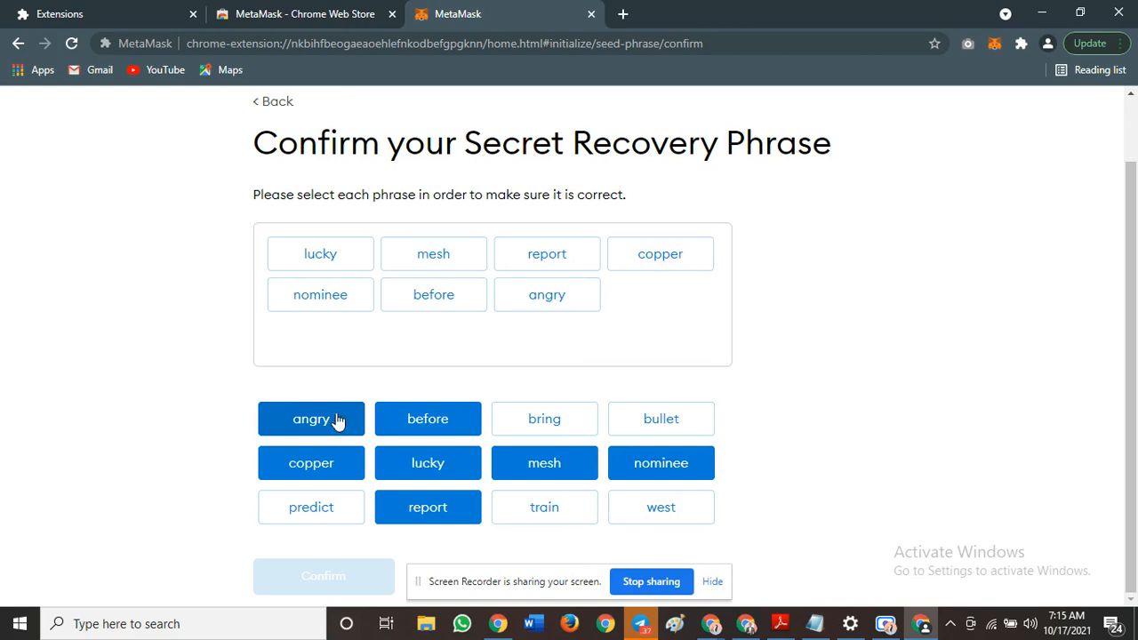
click(636, 507)
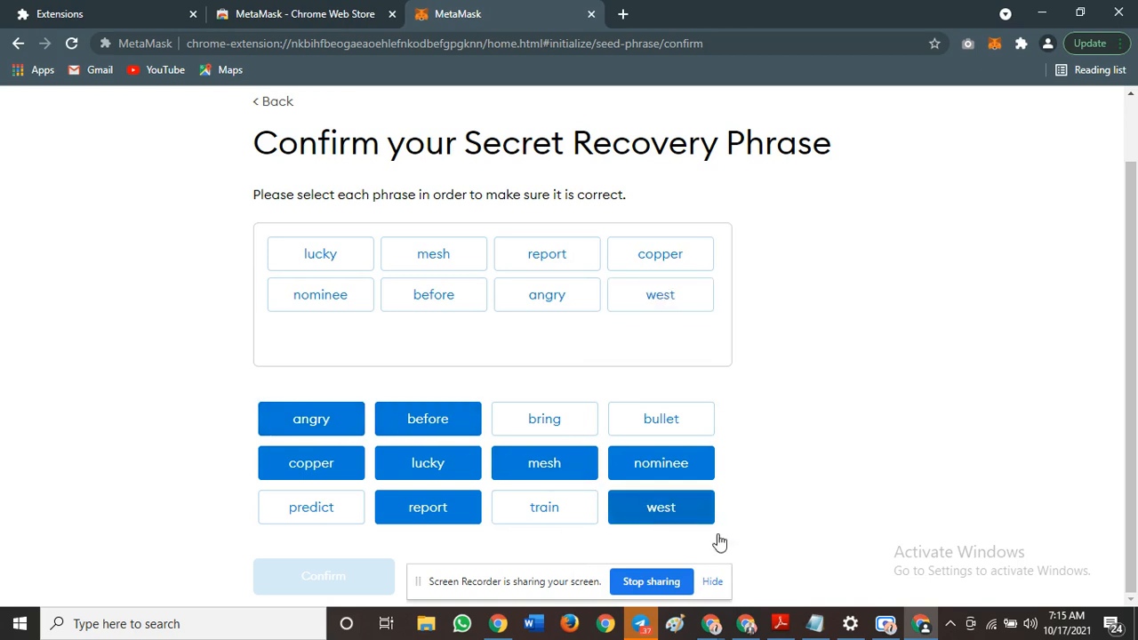
Step: Consult the end of the phrase in the Notepad notes and select the last four Secret Recovery Phrase words
click(814, 623)
scroll(952, 529, right, 1)
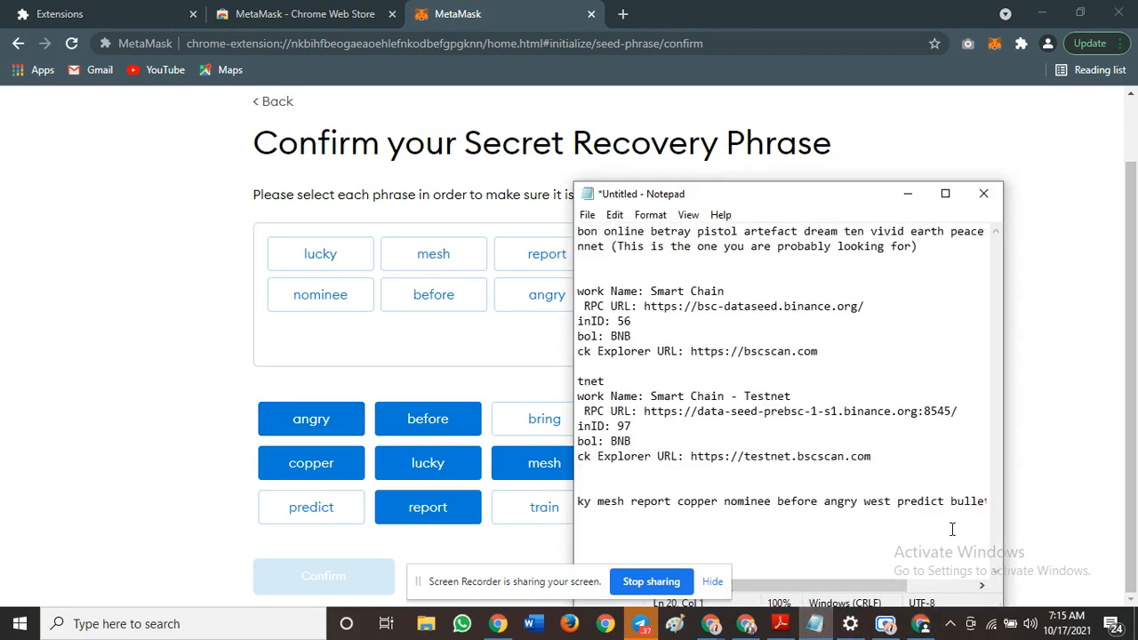
scroll(952, 529, right, 5)
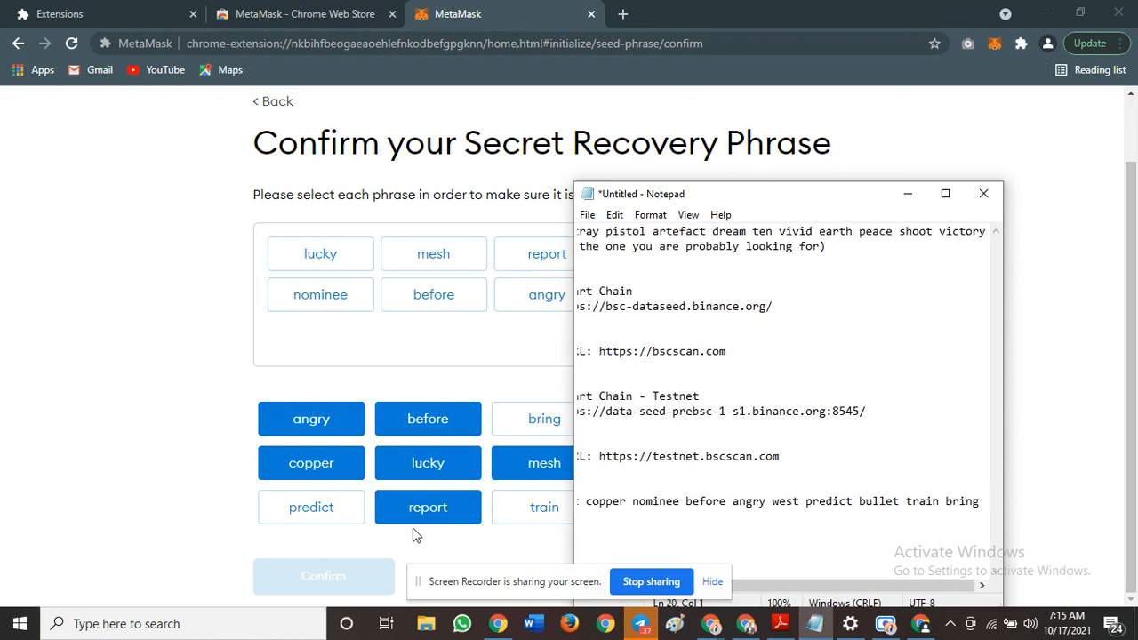
click(330, 517)
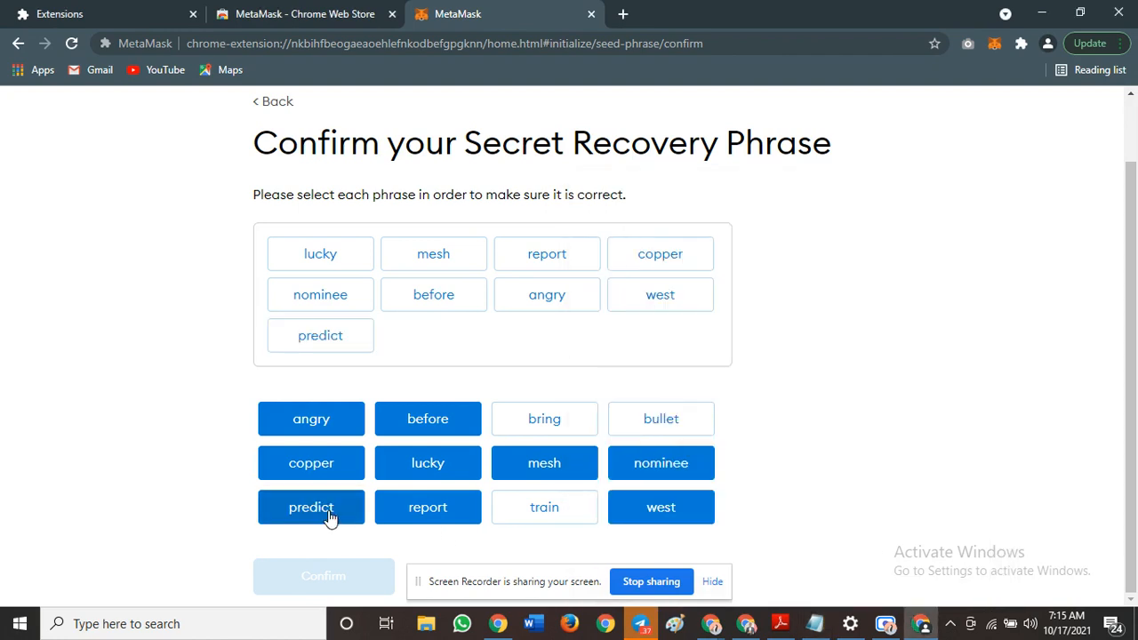
click(660, 419)
click(547, 511)
click(567, 429)
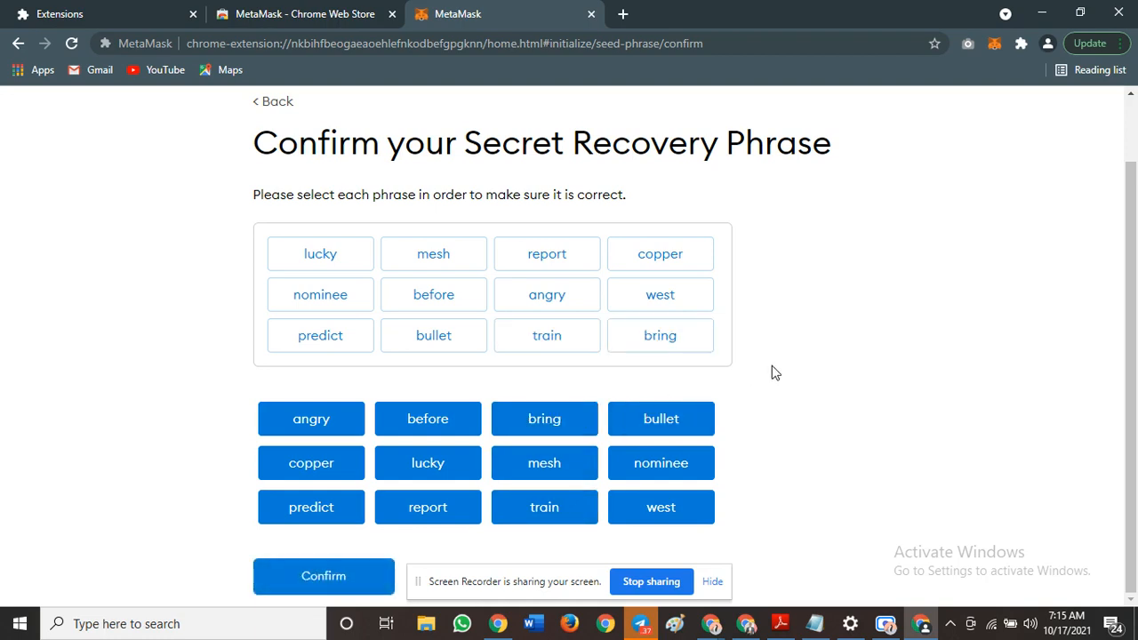
Step: Confirm the Secret Recovery Phrase, finish the wallet setup and dismiss the What's new announcement
click(310, 587)
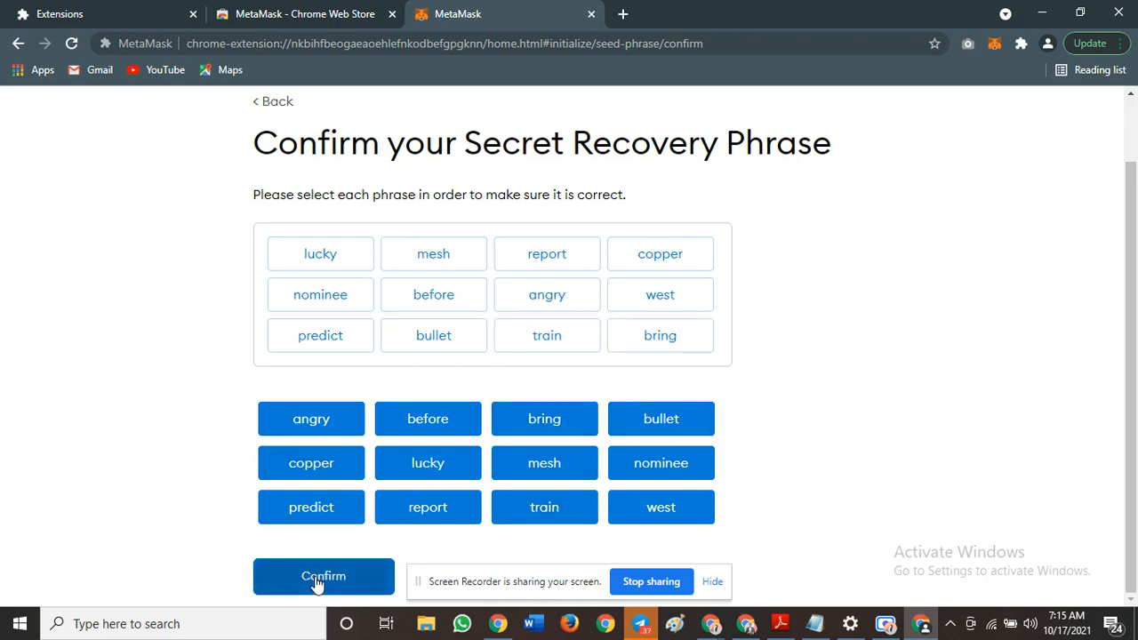
click(356, 576)
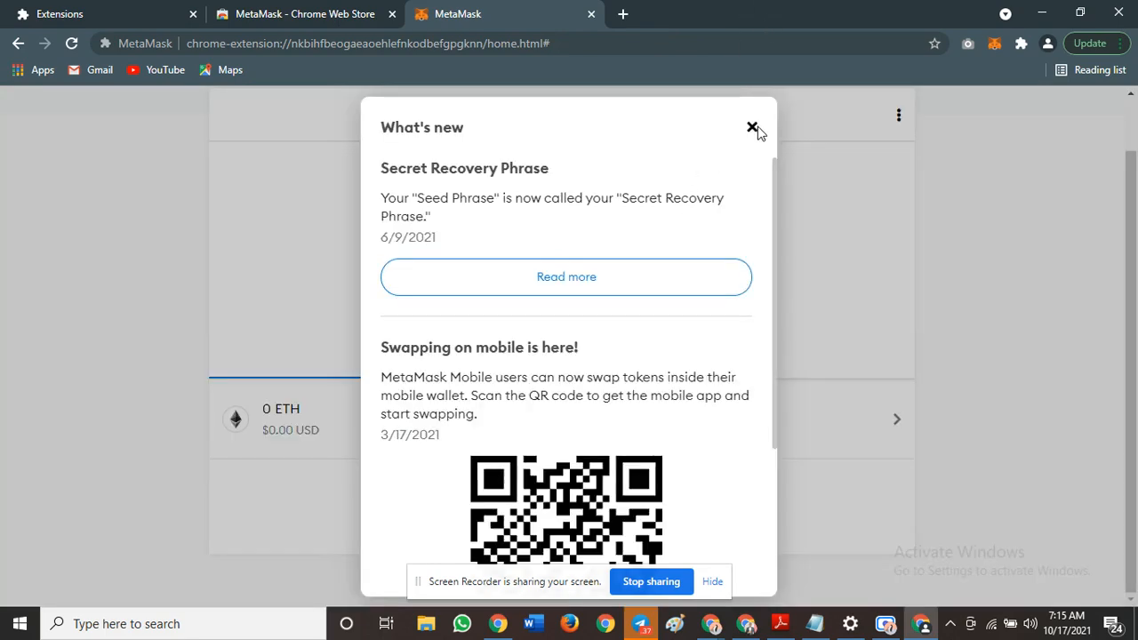
click(752, 127)
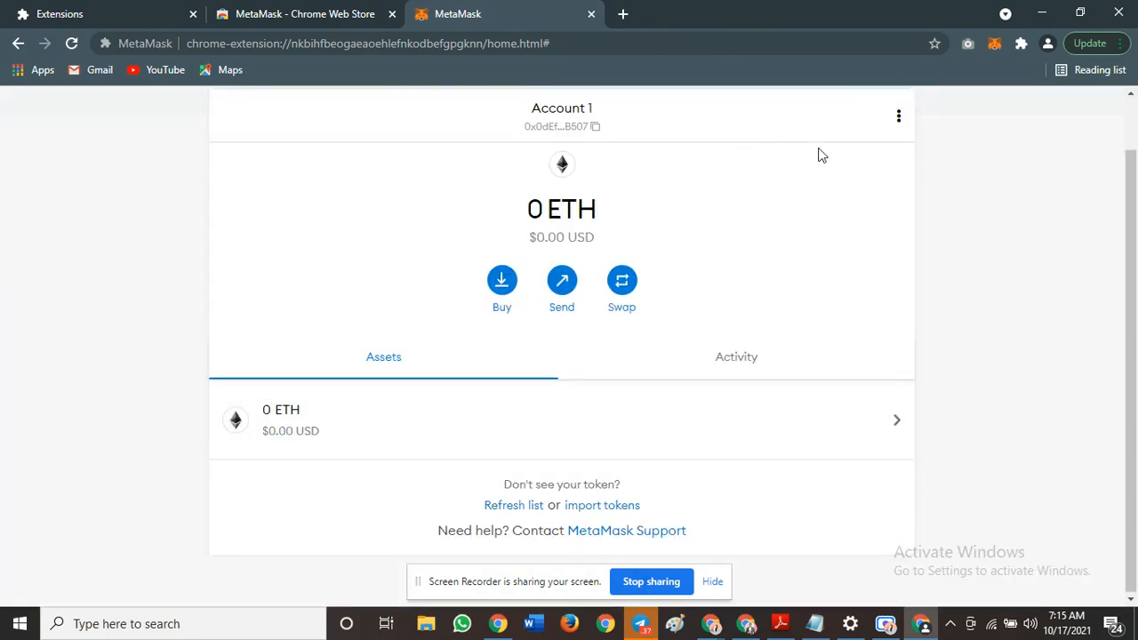
Step: Dismiss the What's new announcement in the MetaMask extension popup and open a blank Custom RPC network form
scroll(853, 142, up, 1)
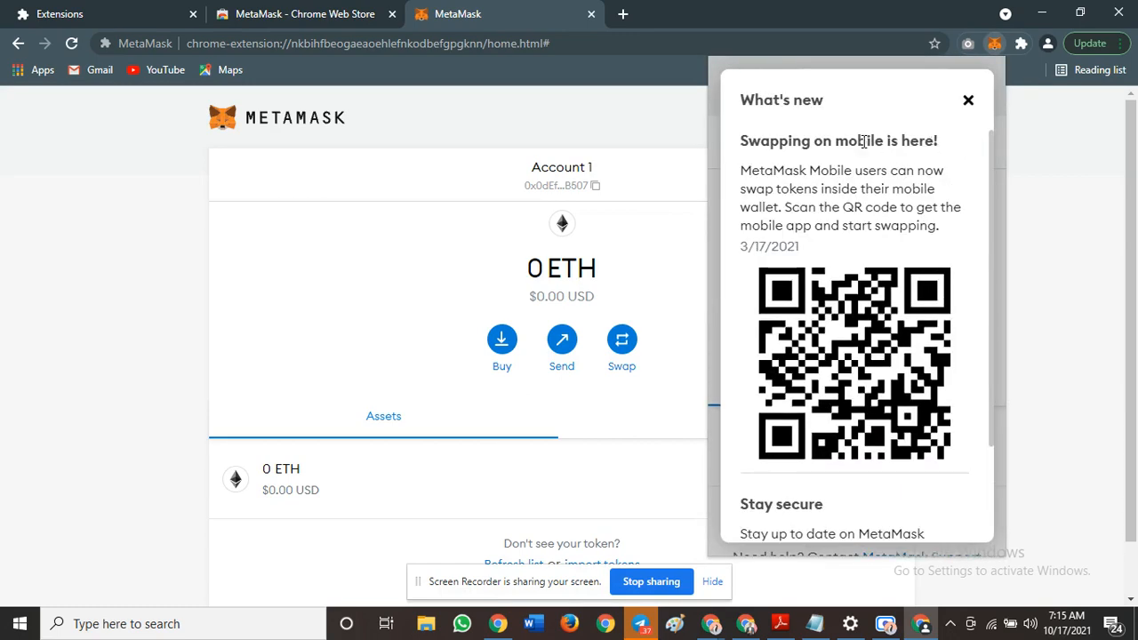
click(969, 101)
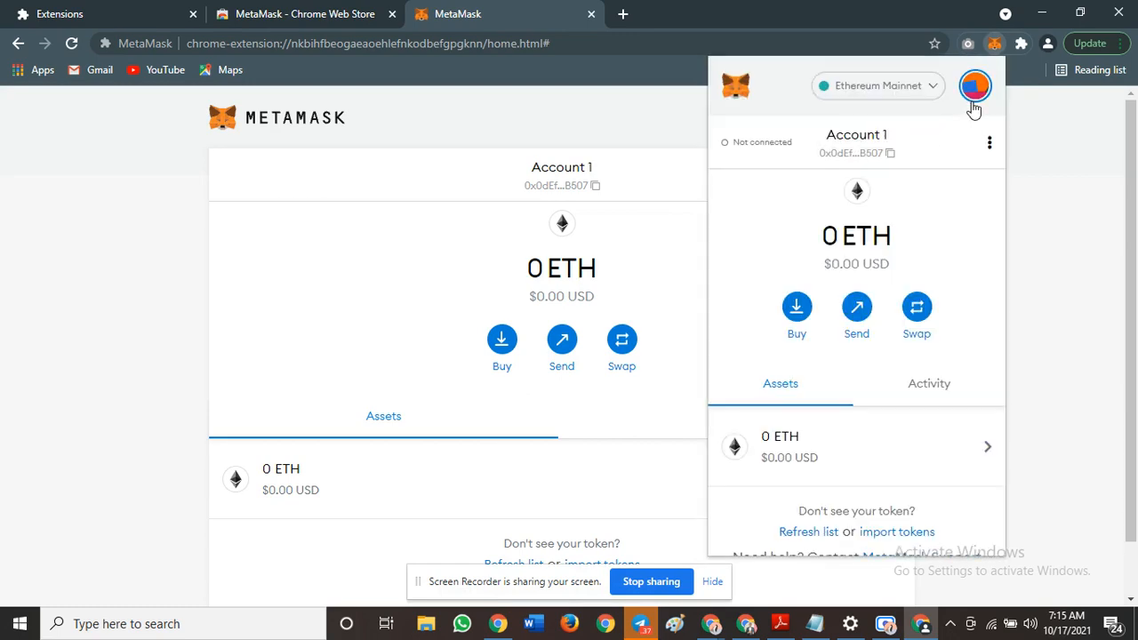
click(893, 93)
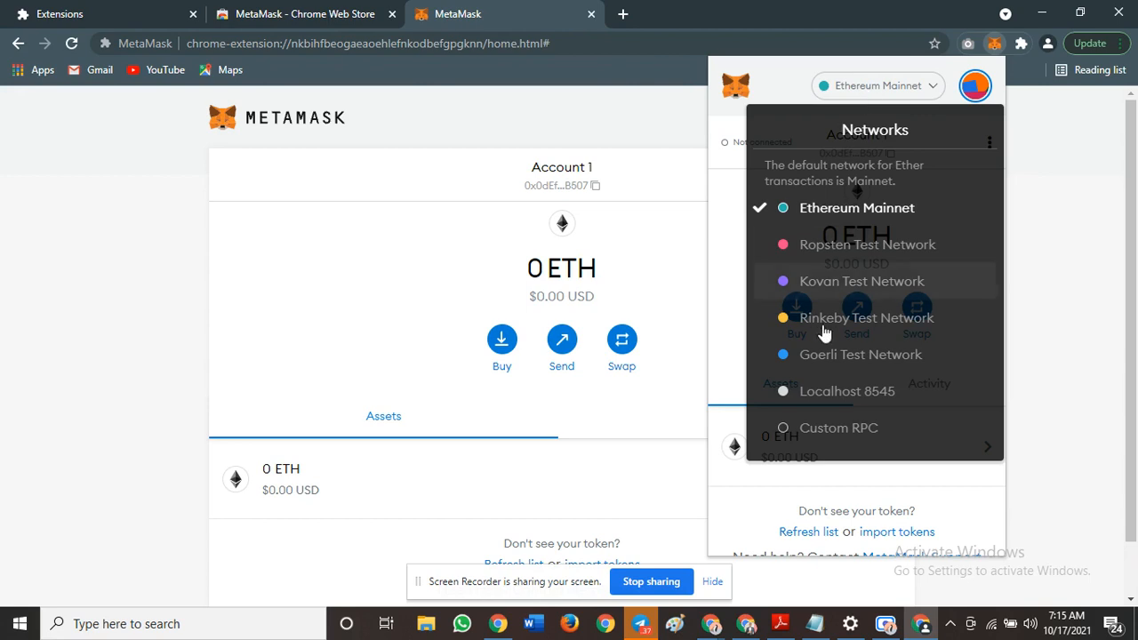
click(819, 428)
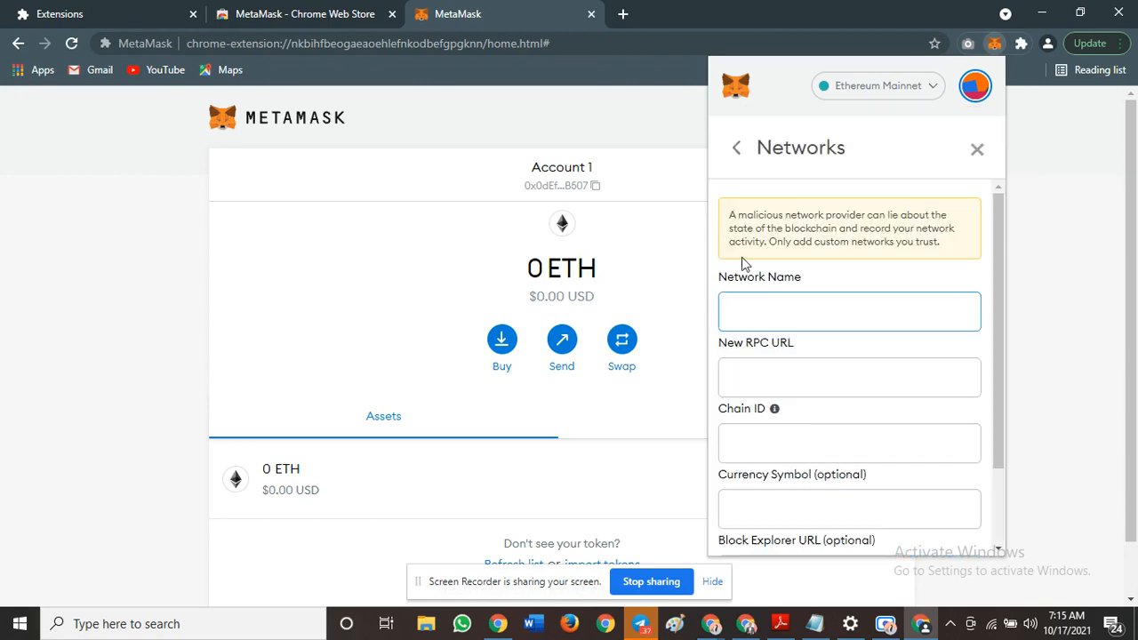
Step: Switch to the Notepad notes and move their window beside the custom network form, with the network details in view
scroll(806, 355, down, 2)
click(814, 623)
scroll(704, 396, left, 3)
scroll(704, 396, left, 2)
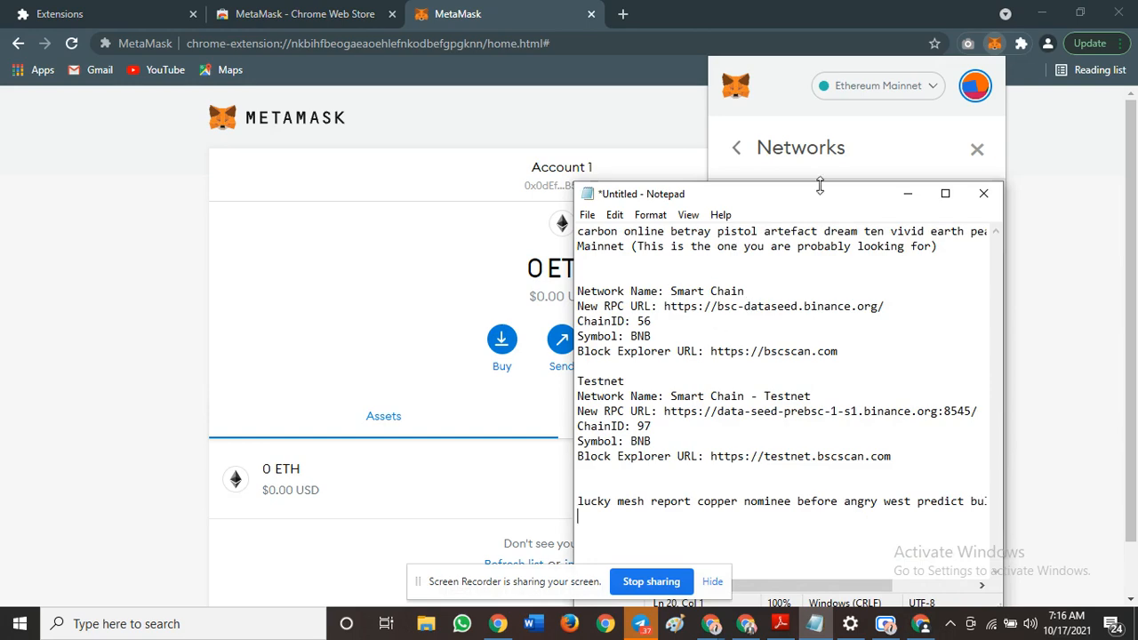
drag(820, 185, 478, 83)
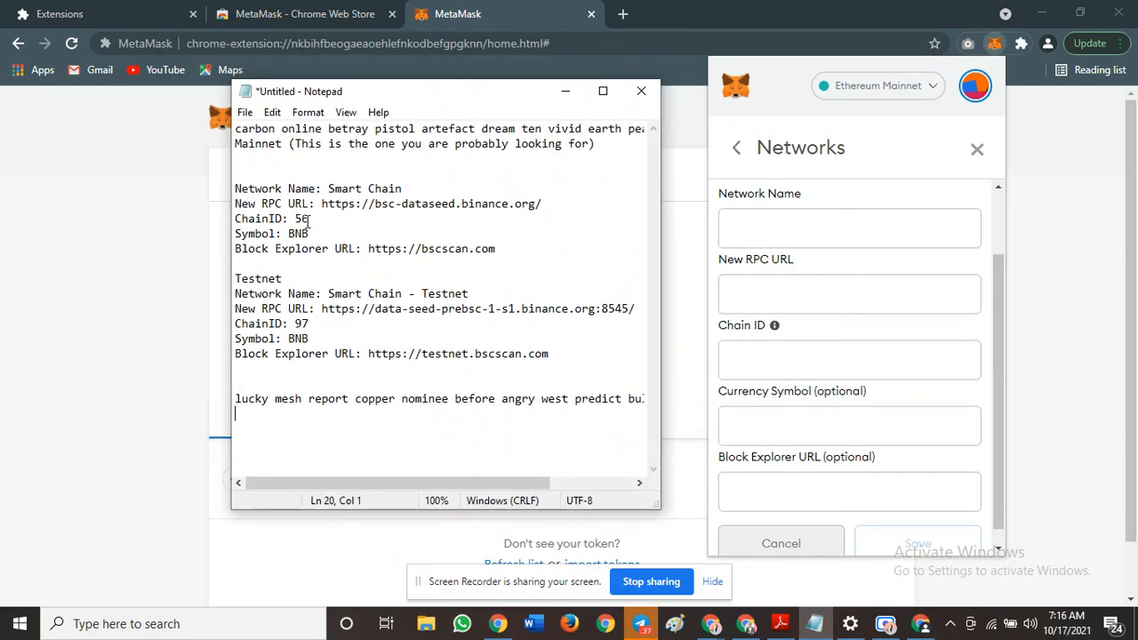
Step: Copy the mainnet network name from the Notepad notes and set the custom network's name to Smart Chain
click(766, 240)
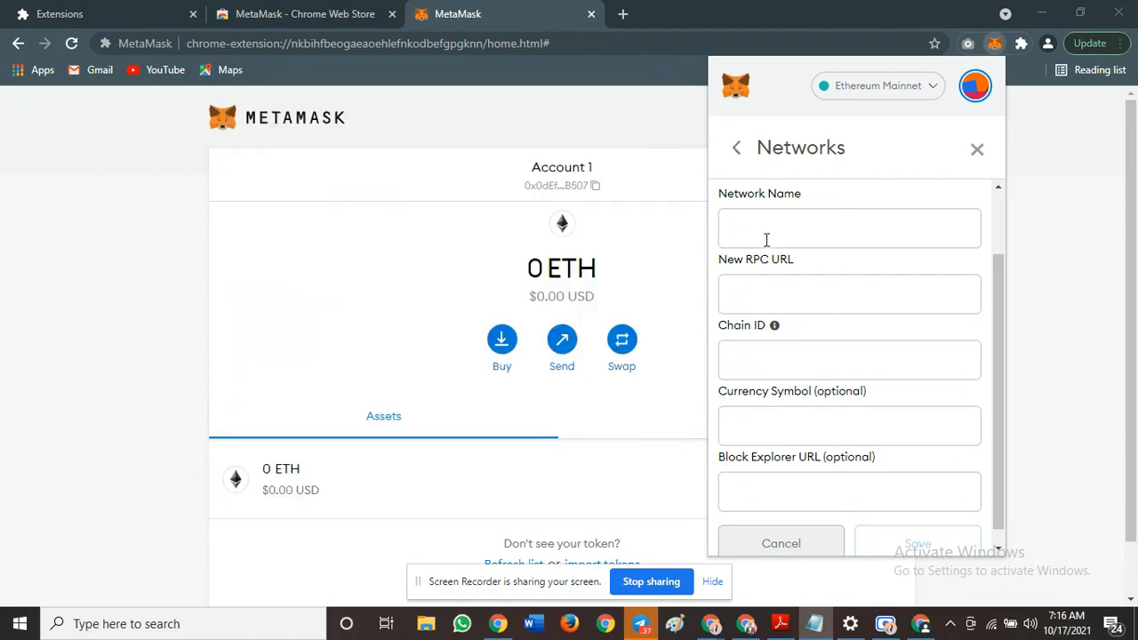
click(813, 625)
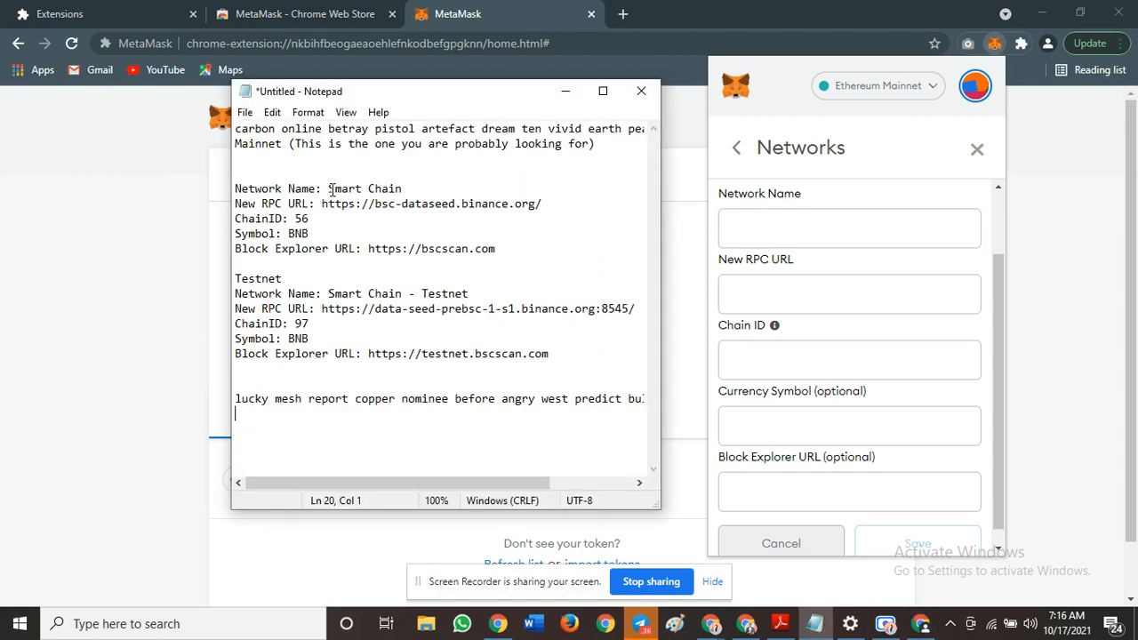
drag(329, 190, 405, 187)
right_click(383, 188)
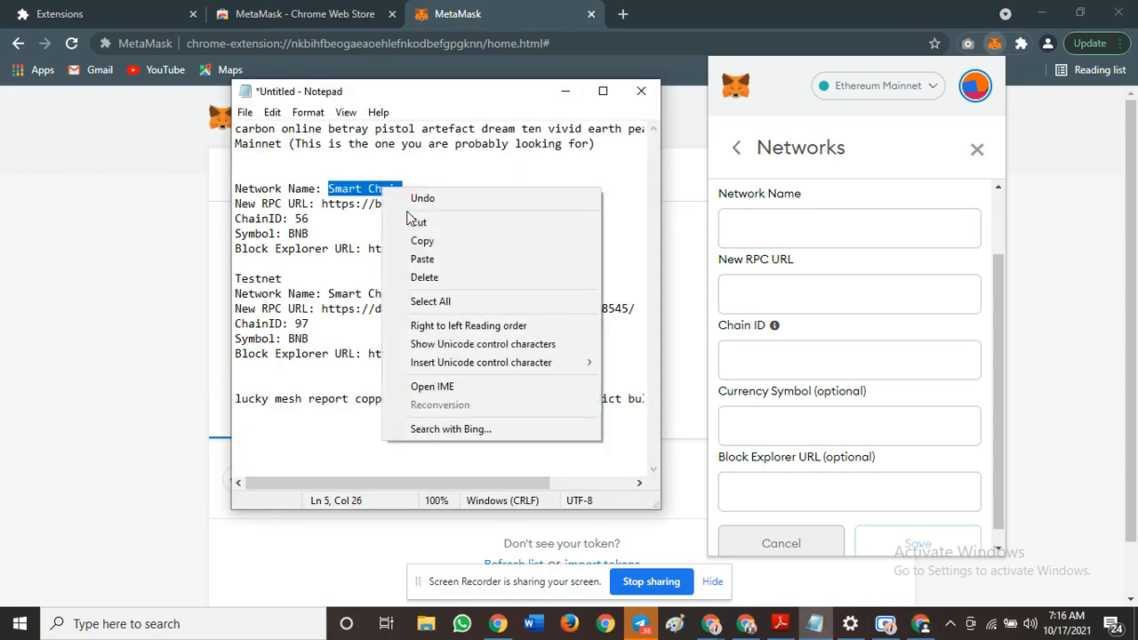
click(418, 258)
click(850, 230)
right_click(851, 230)
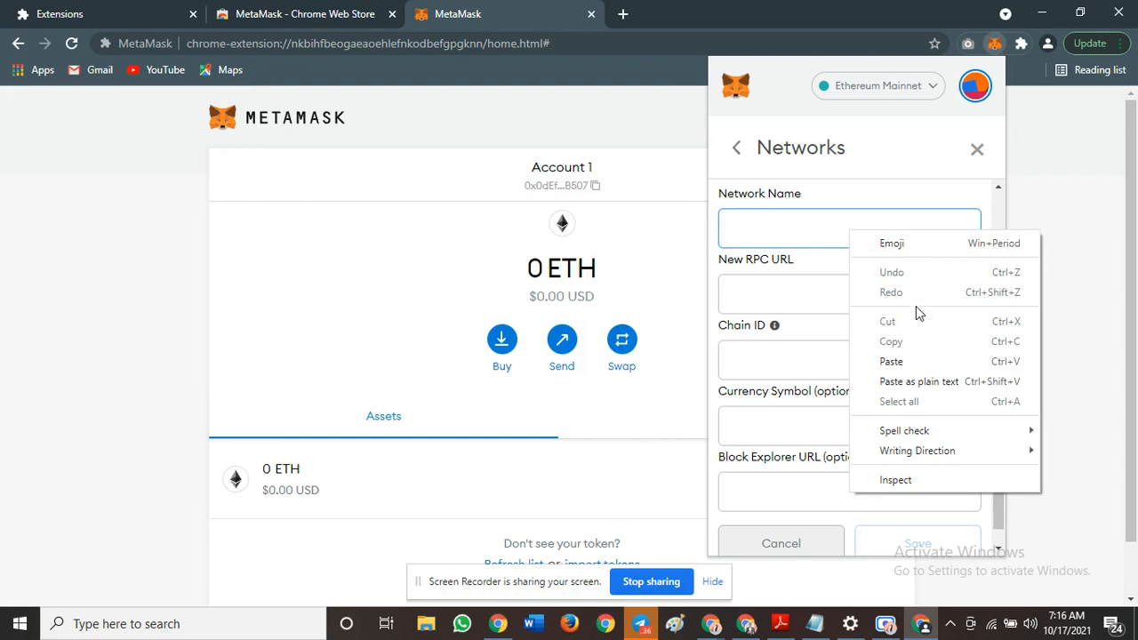
click(914, 360)
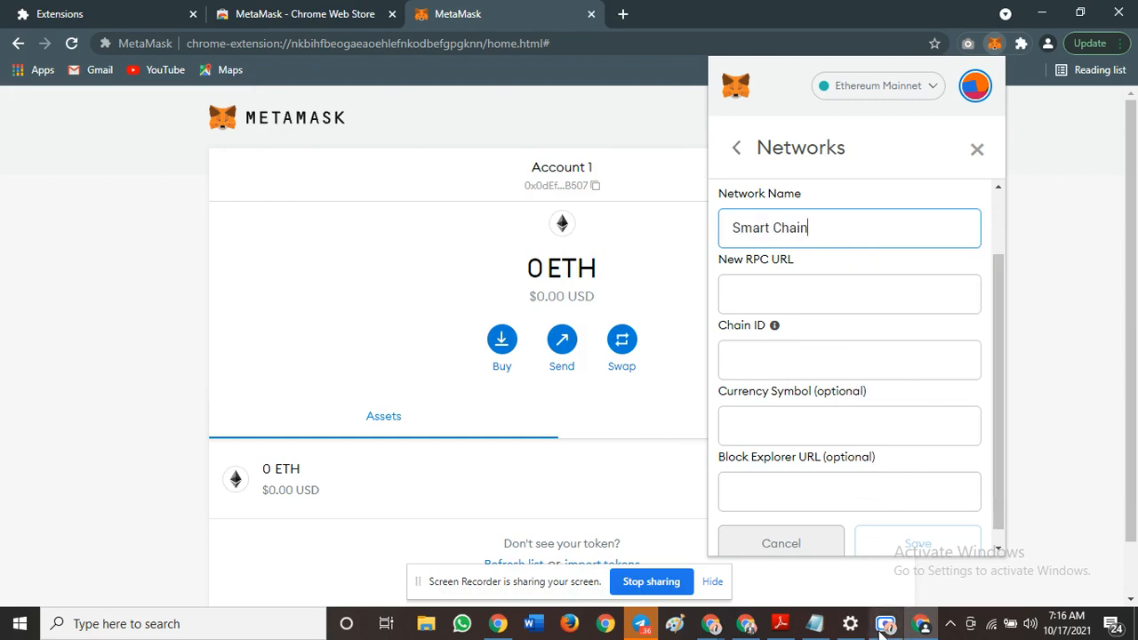
click(814, 624)
drag(323, 204, 542, 206)
right_click(501, 207)
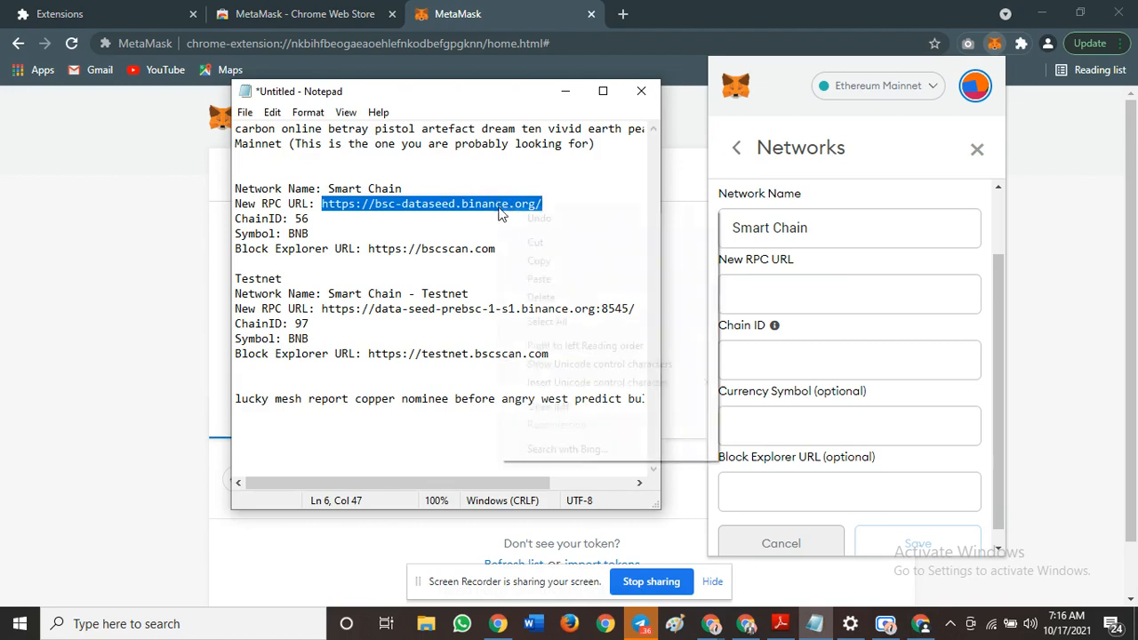
click(578, 261)
click(752, 292)
right_click(752, 293)
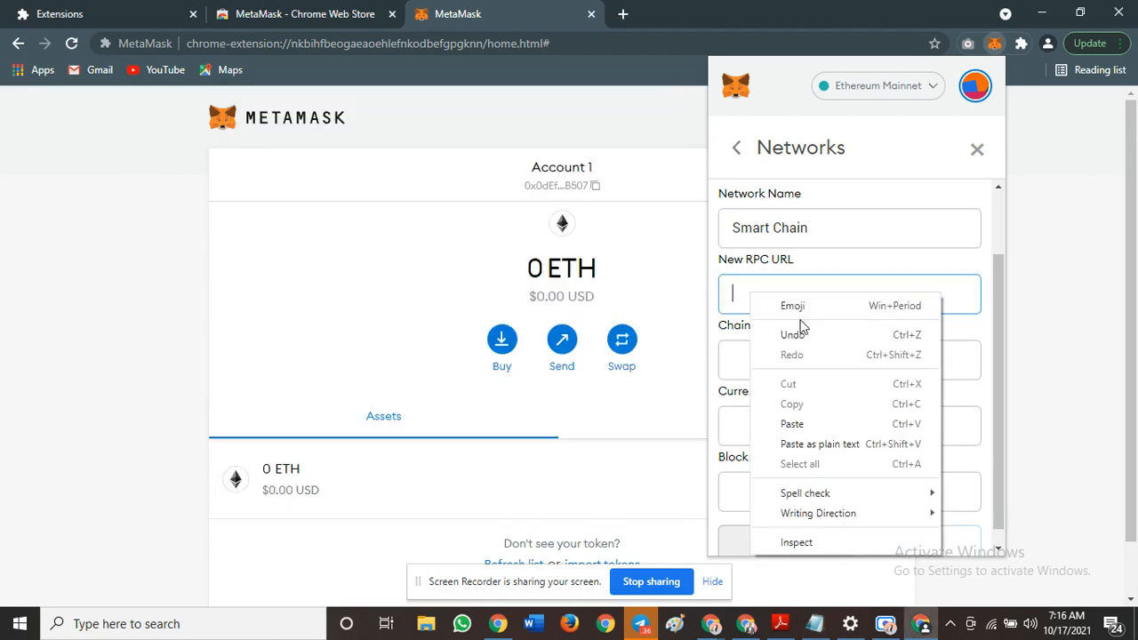
click(792, 425)
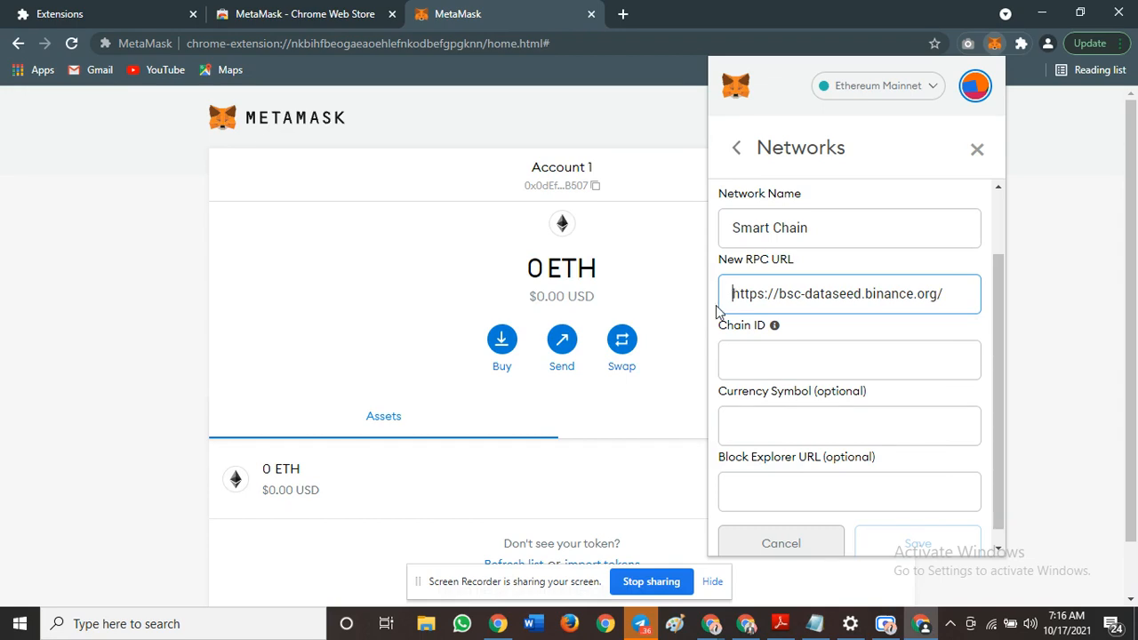
Step: Check the mainnet details in the Notepad notes and set the Chain ID to 56 and the currency symbol to BNB
click(815, 625)
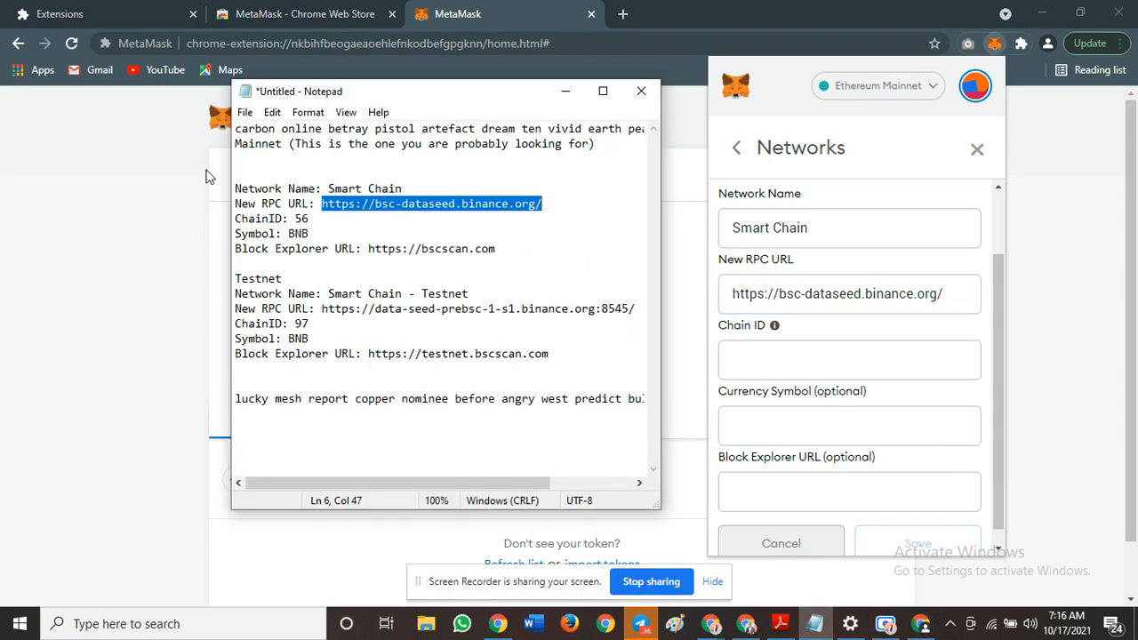
click(757, 363)
text(56)
click(763, 436)
text(BNB)
click(813, 626)
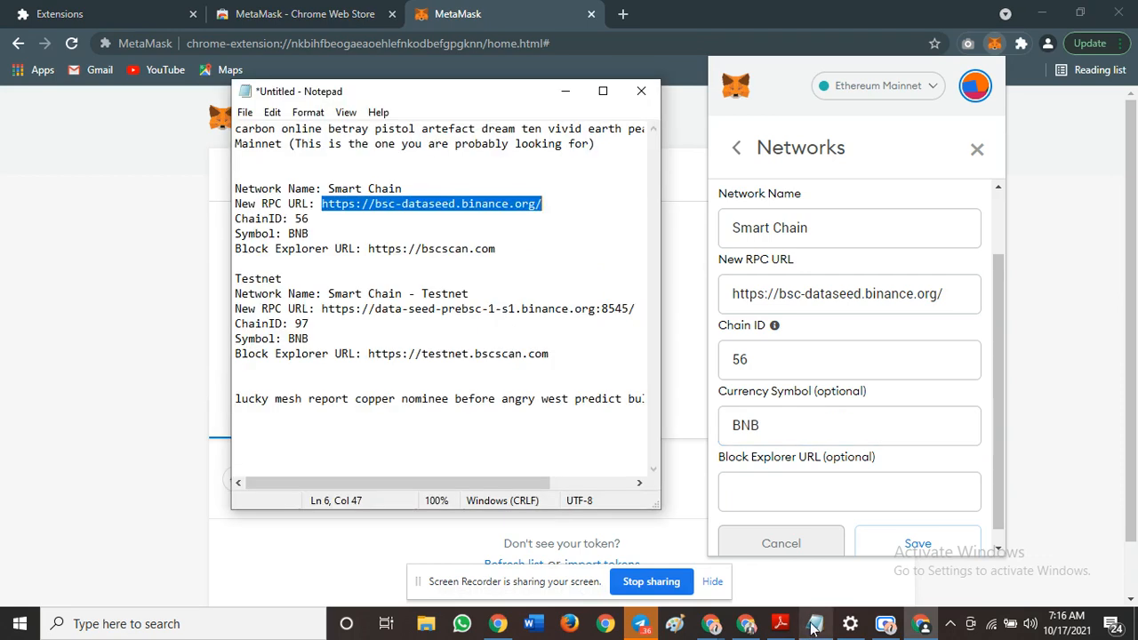
drag(369, 250, 543, 256)
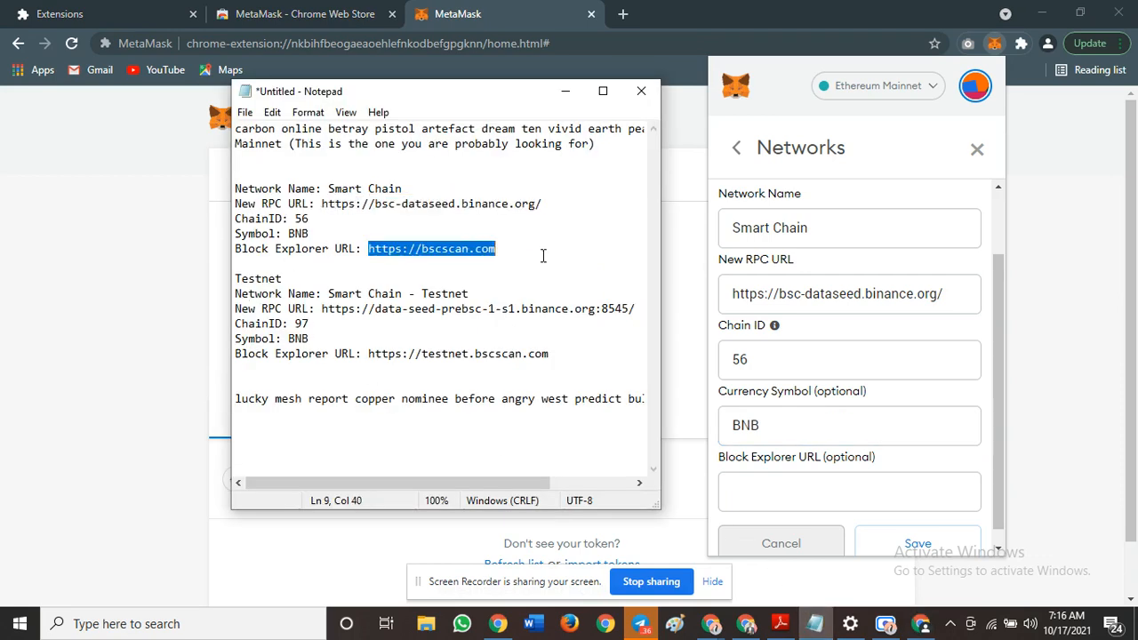
click(788, 495)
key(ctrl+v)
scroll(804, 487, down, 1)
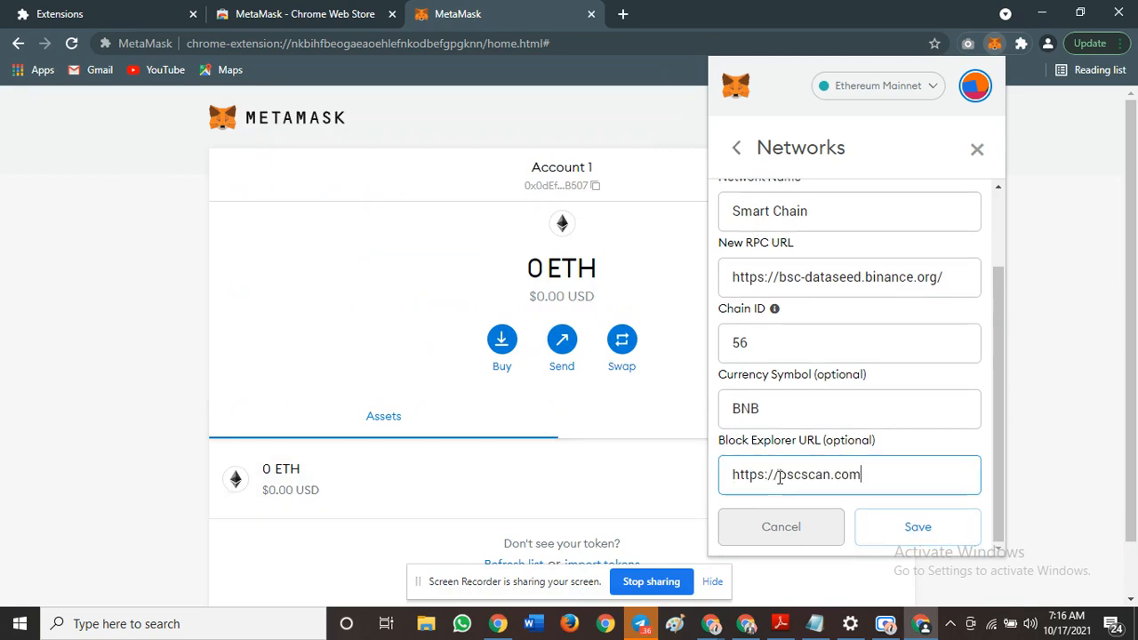
click(890, 527)
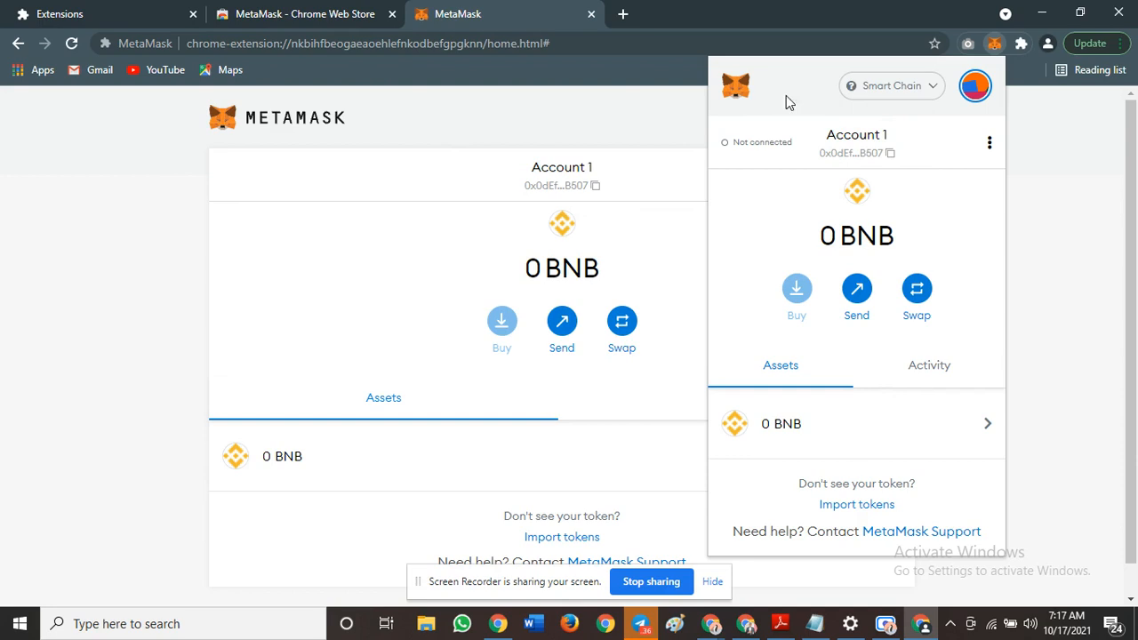
Step: Start a new custom RPC network and name it Smart Chain - Testnet, copied from the Testnet section of the Notepad notes
click(893, 94)
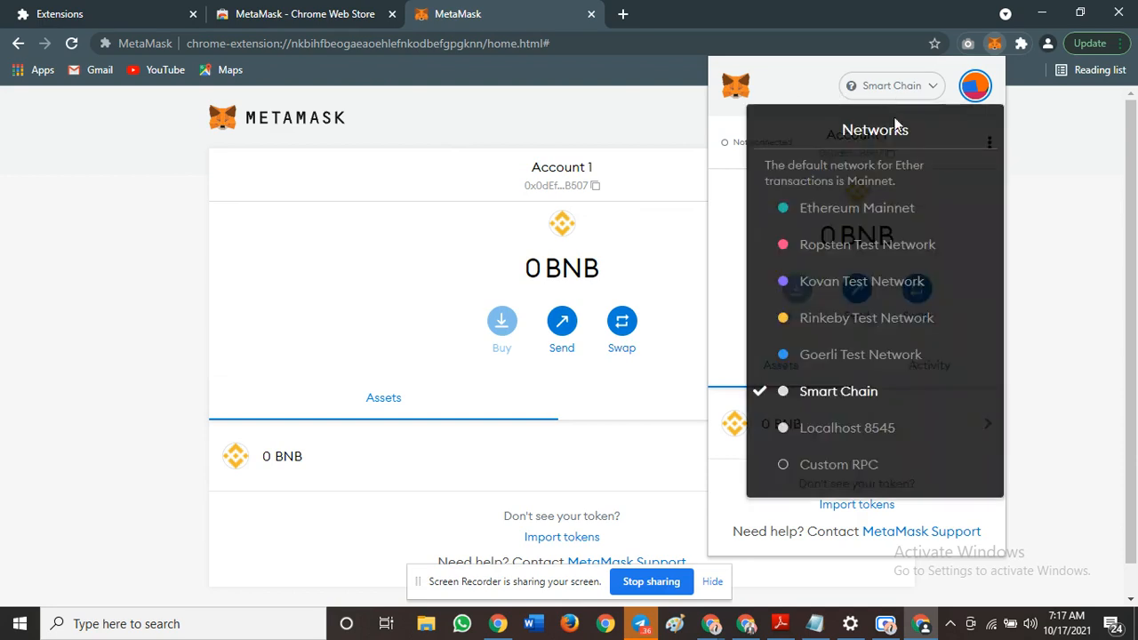
click(854, 468)
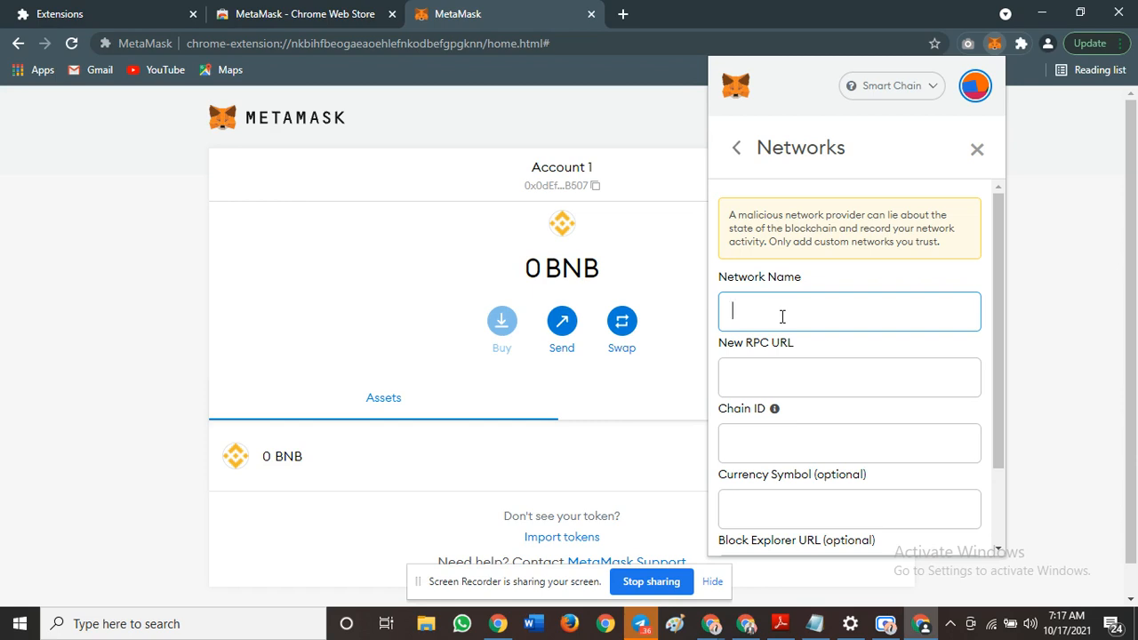
click(815, 624)
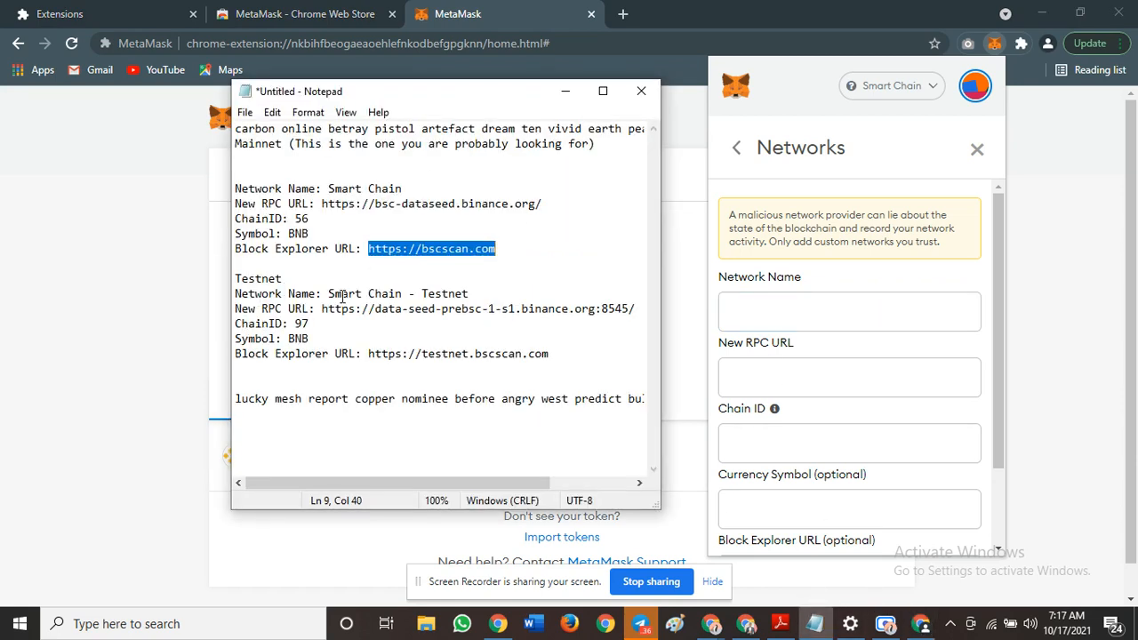
drag(328, 295, 478, 294)
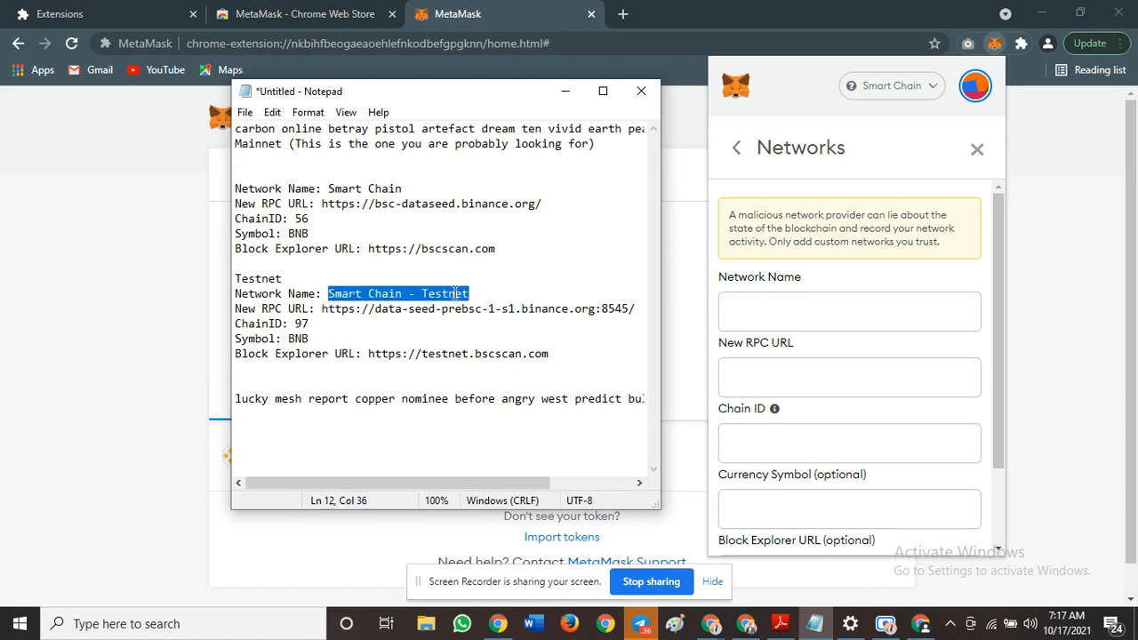
right_click(461, 293)
click(495, 348)
click(776, 305)
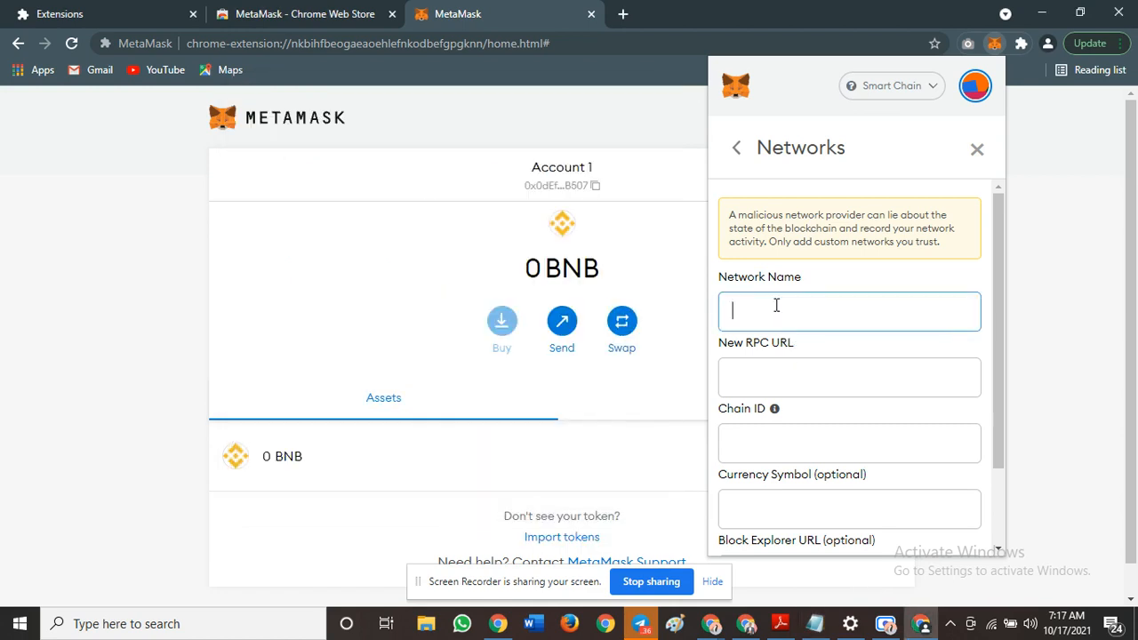
right_click(777, 305)
click(849, 433)
click(815, 624)
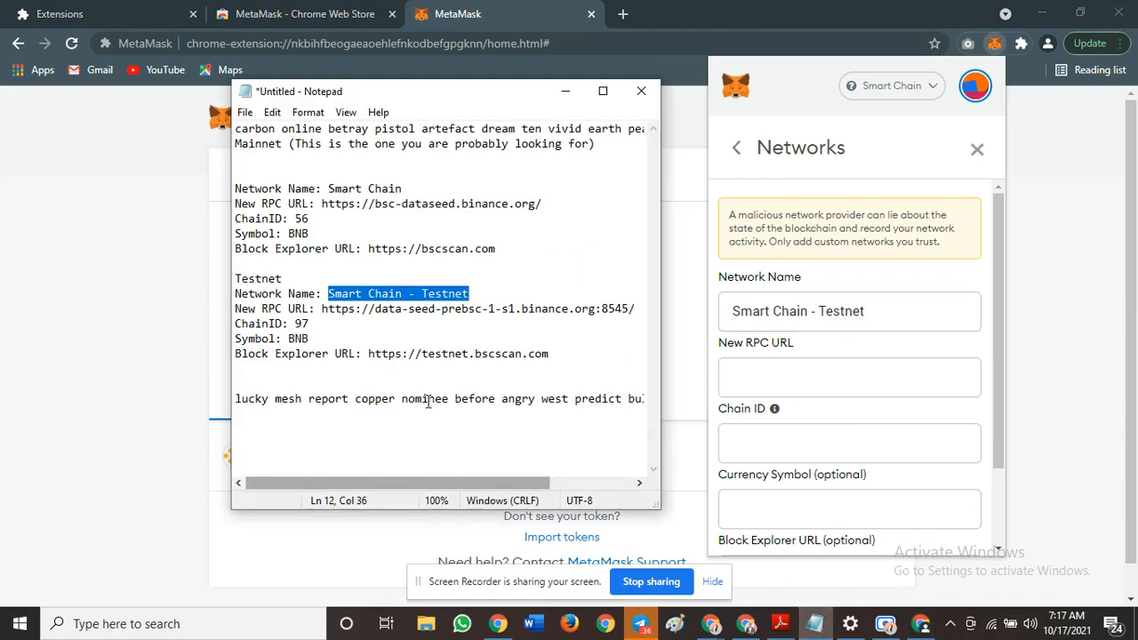
drag(317, 309, 646, 312)
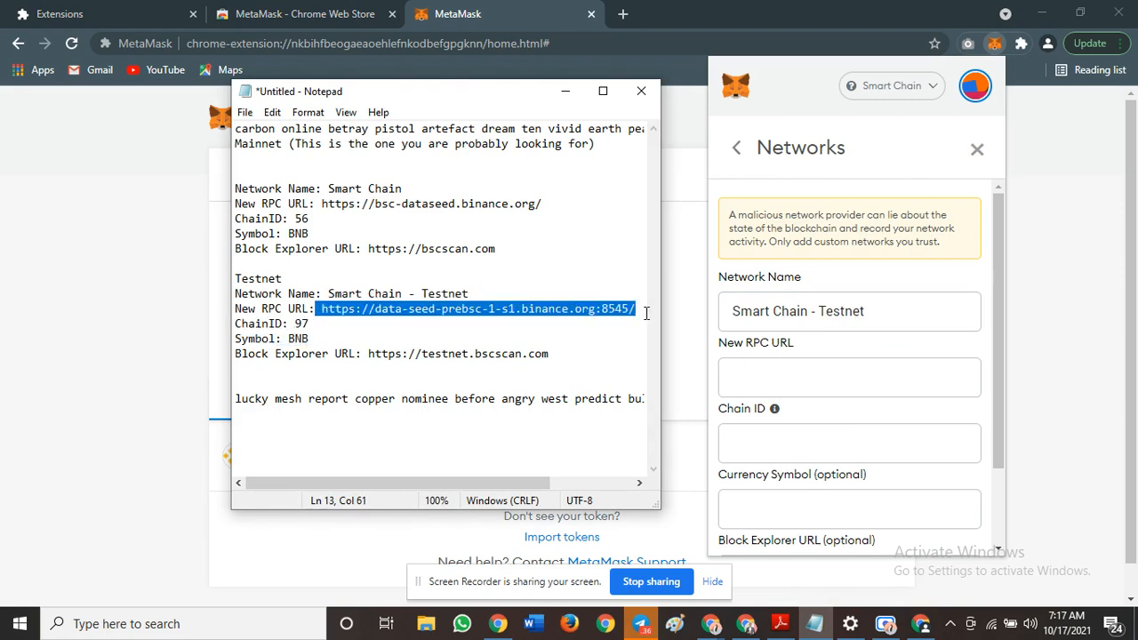
click(756, 383)
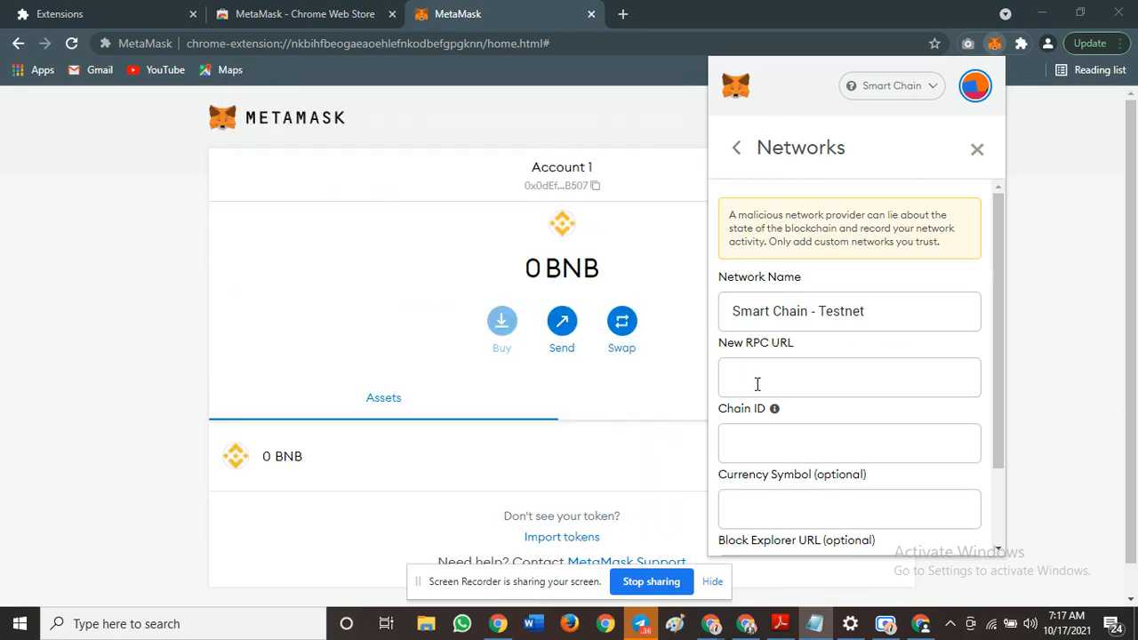
key(ctrl+v)
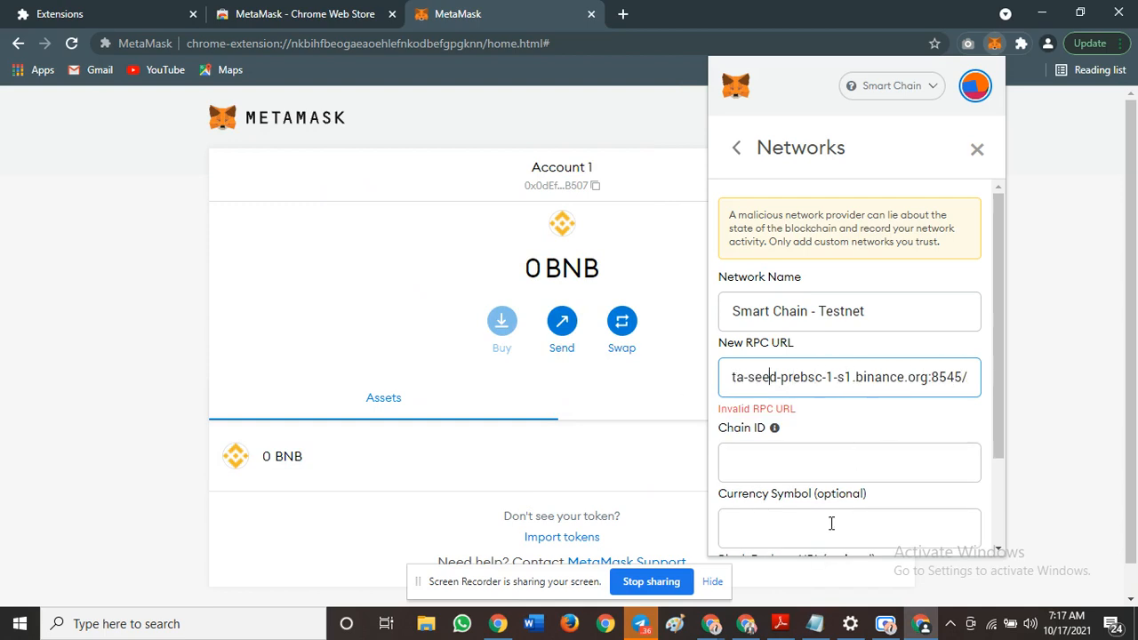
key(Left)
key(Left)
key(Left)
key(Left)
key(Left)
key(Left)
key(Left)
key(Left)
key(Left)
key(Left)
key(Left)
key(Left)
key(Left)
key(Left)
key(Left)
key(Left)
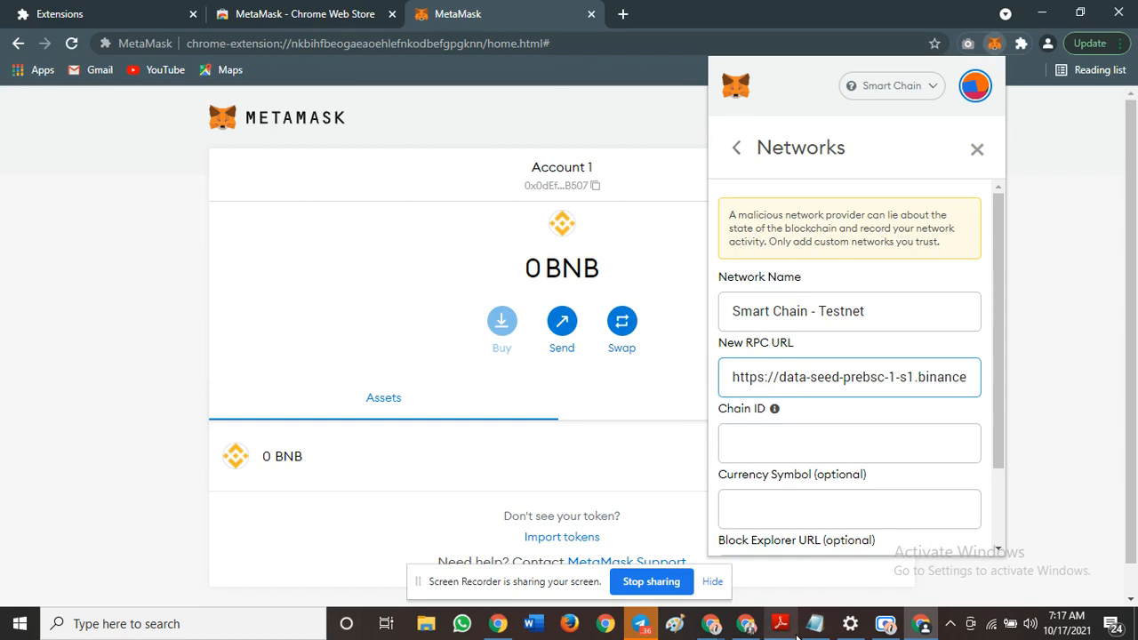
Step: Set the testnet's Chain ID to 97 and its currency symbol to BNB
mouse_move(817, 631)
mouse_move(804, 584)
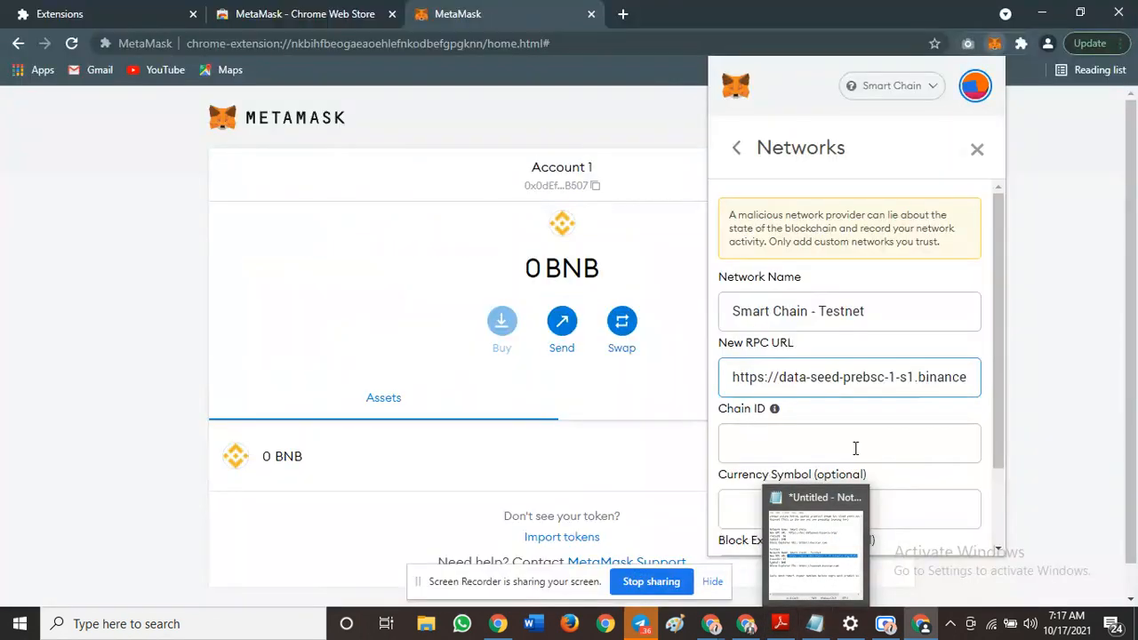
click(856, 448)
text(9)
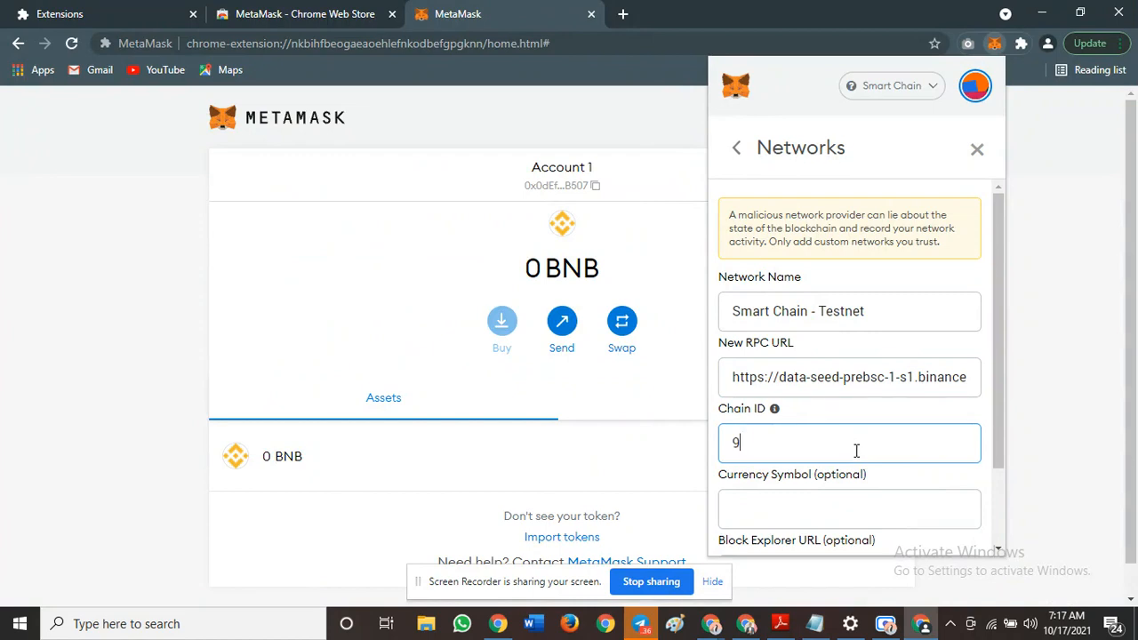
text(7)
click(863, 511)
text(BNB)
scroll(861, 514, down, 2)
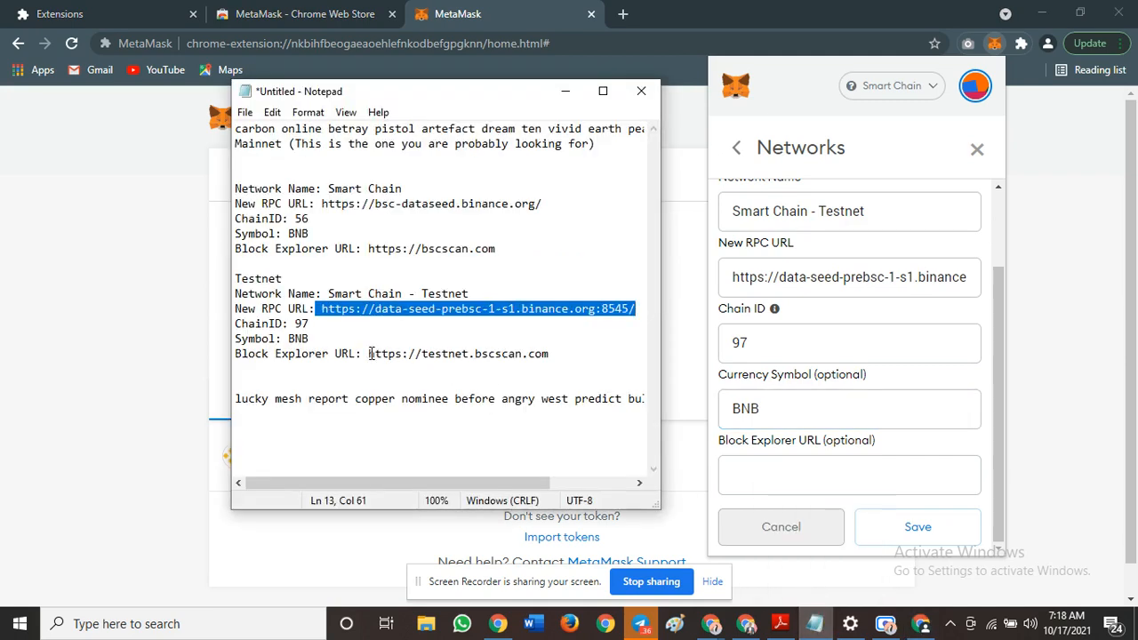
drag(368, 354, 558, 370)
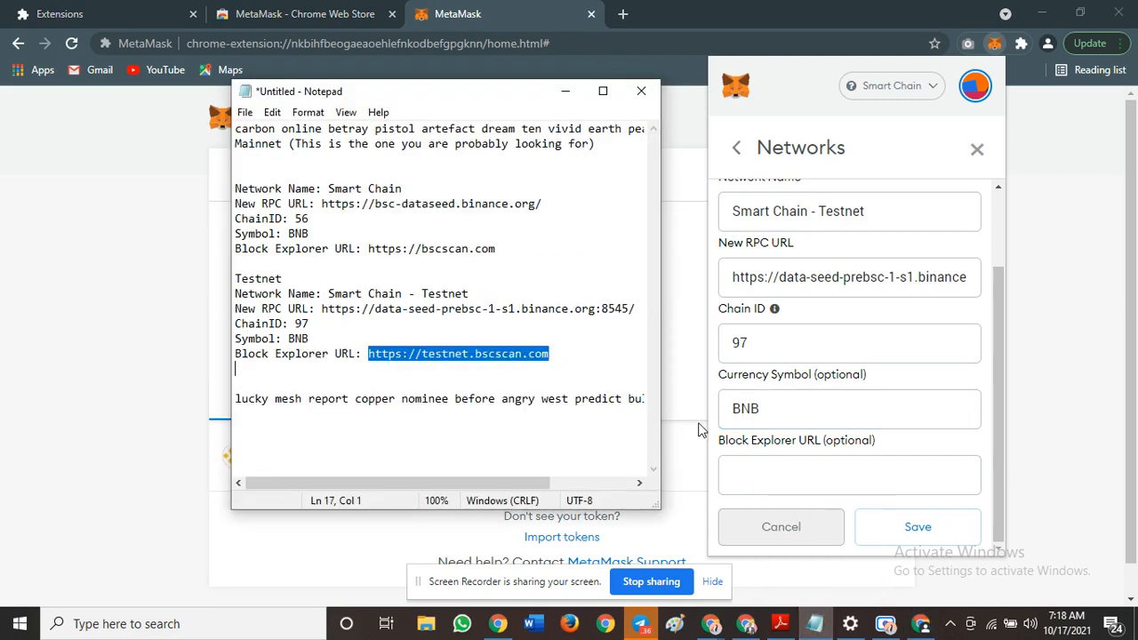
click(812, 464)
key(ctrl+v)
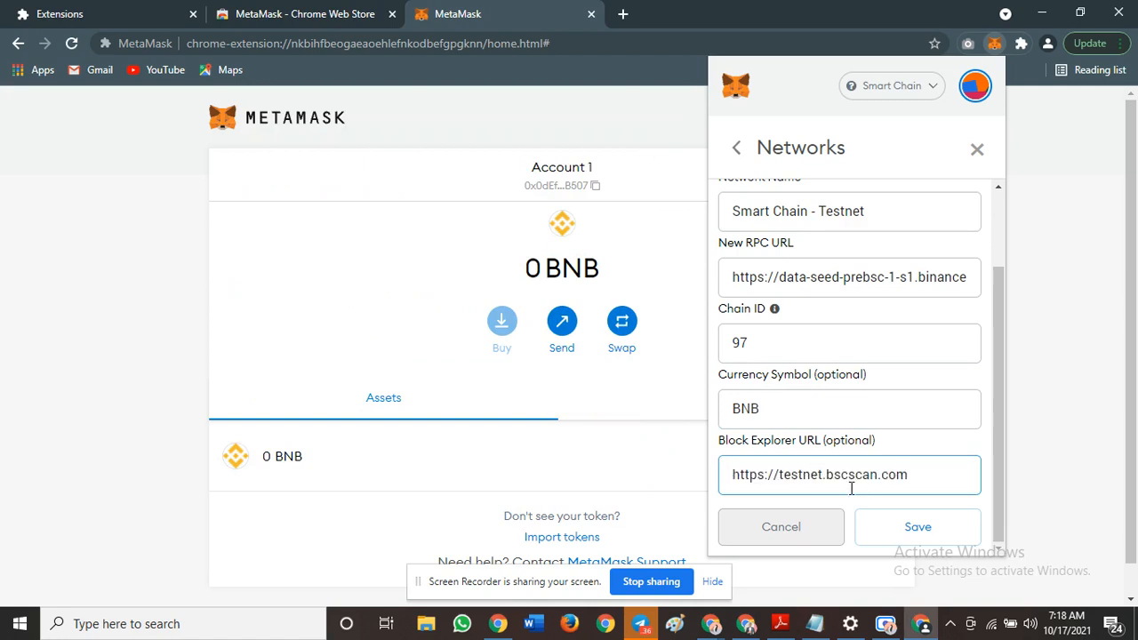
click(909, 532)
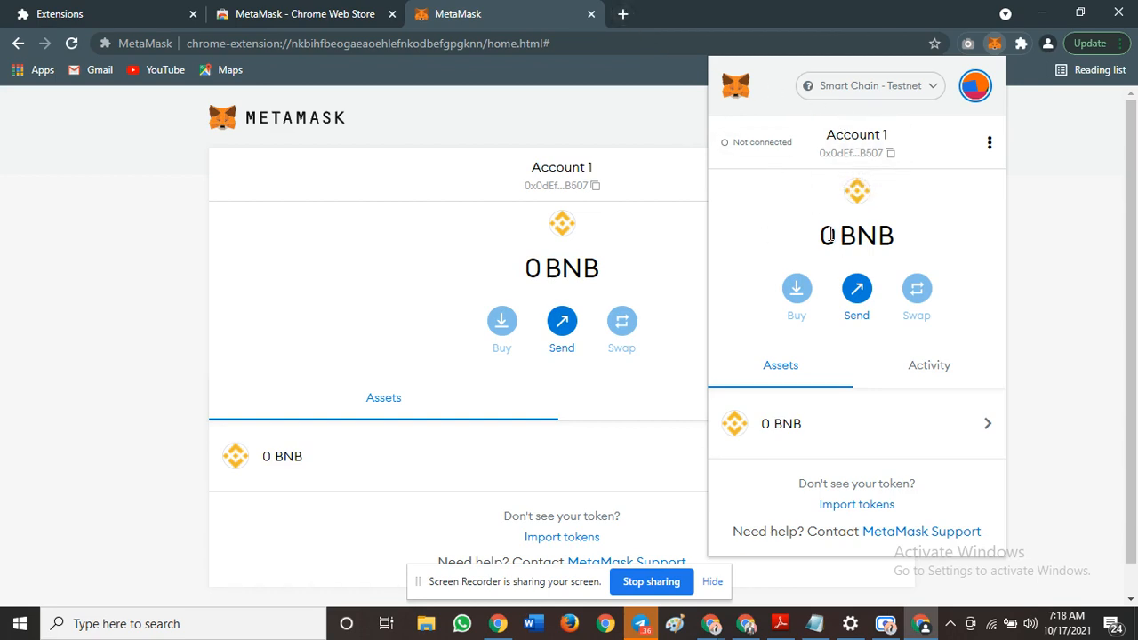
Step: Search the web for a BNB faucet in a new tab and open the Binance Smart Chain Faucet at testnet.binance.org/faucet-smart
click(634, 233)
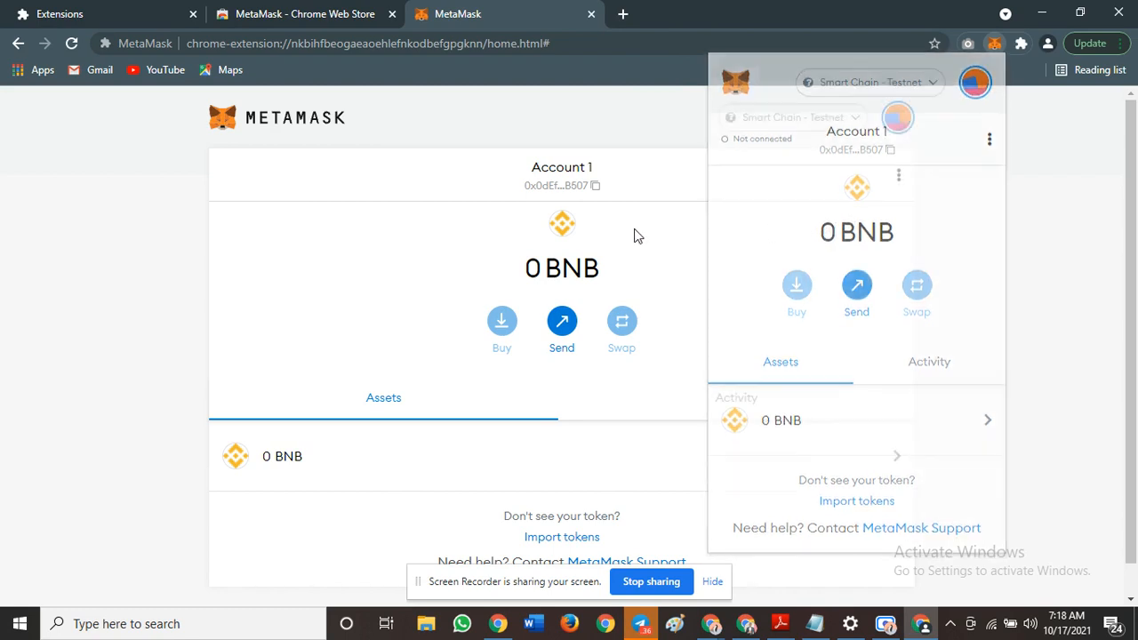
click(627, 14)
text(BNBB FAUC)
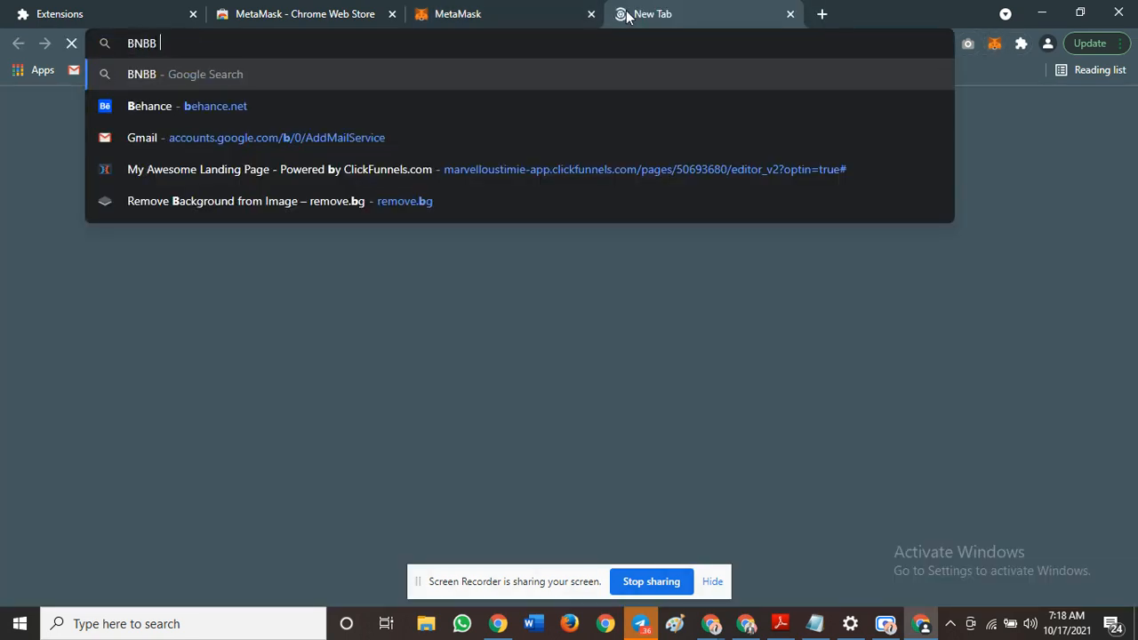
text(ET)
key(Return)
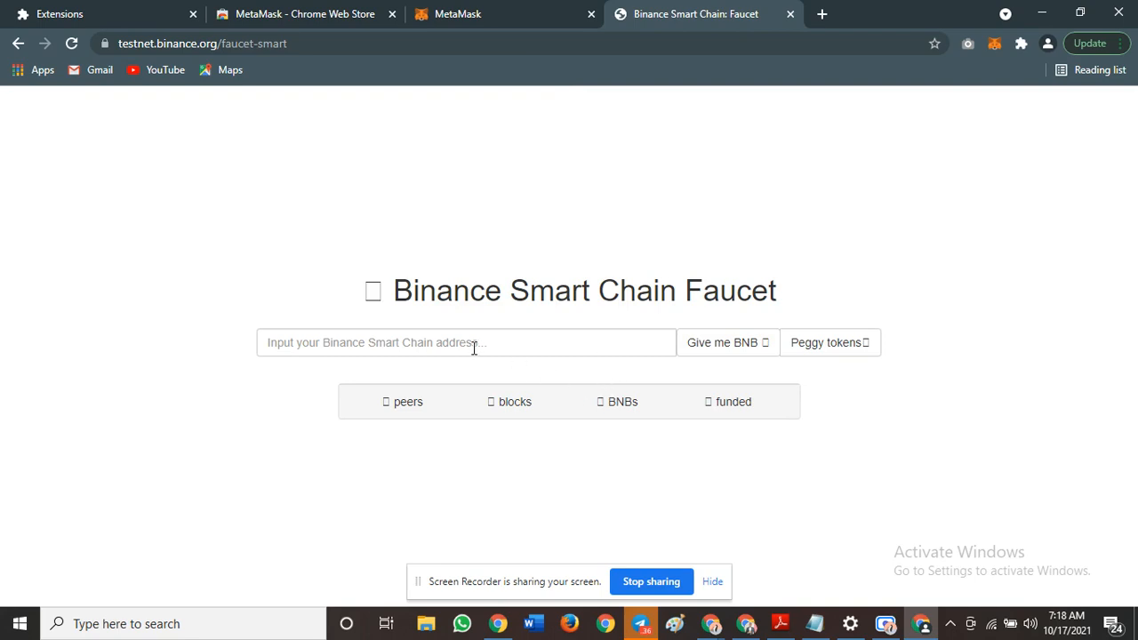
Step: Copy the Account 1 wallet address from MetaMask into the Binance Smart Chain Faucet and request 1 BNB
click(458, 14)
click(556, 189)
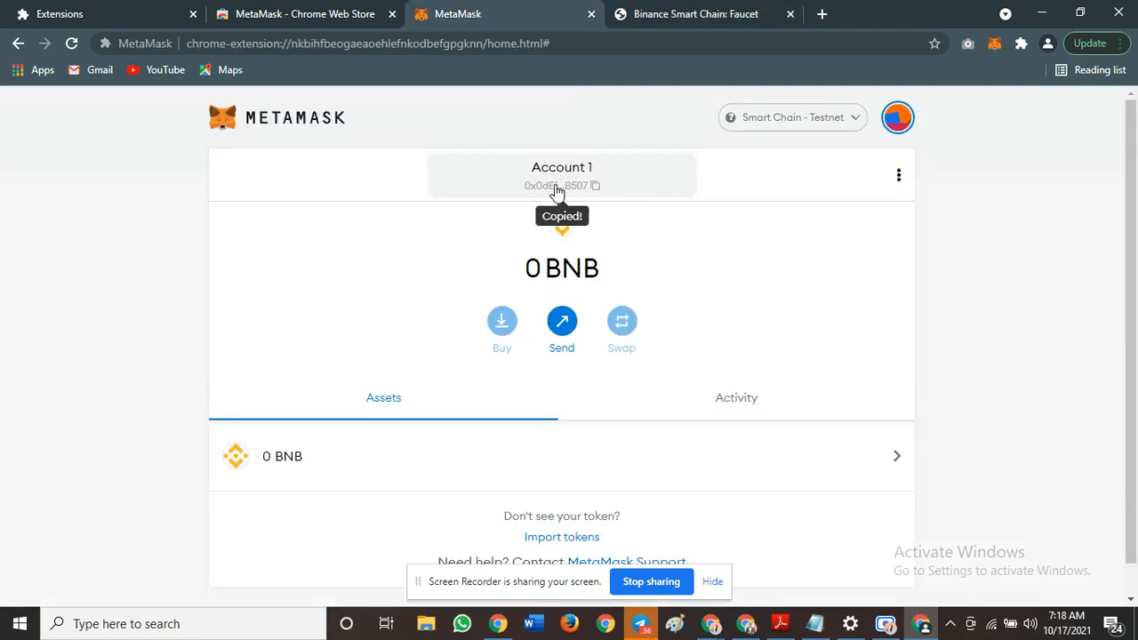
click(648, 12)
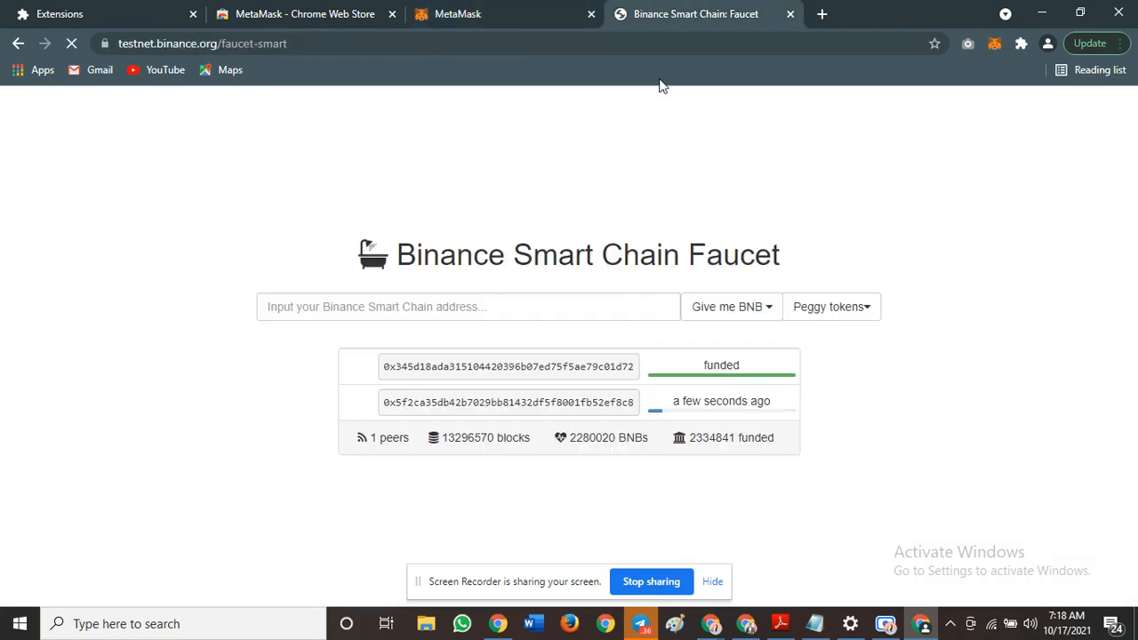
right_click(487, 310)
click(543, 440)
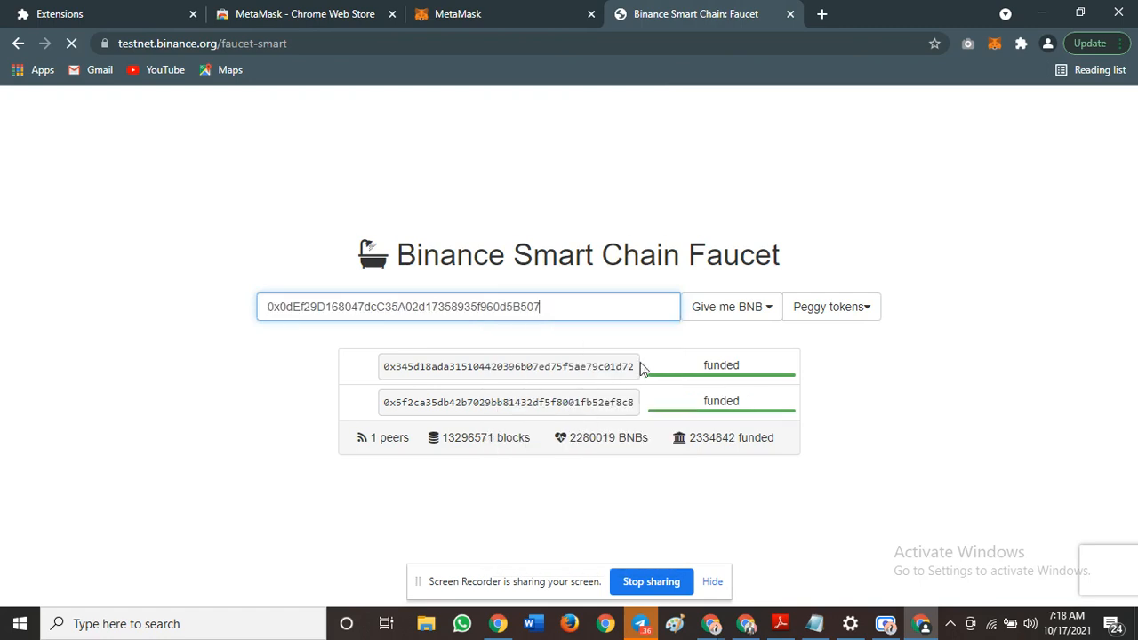
click(713, 308)
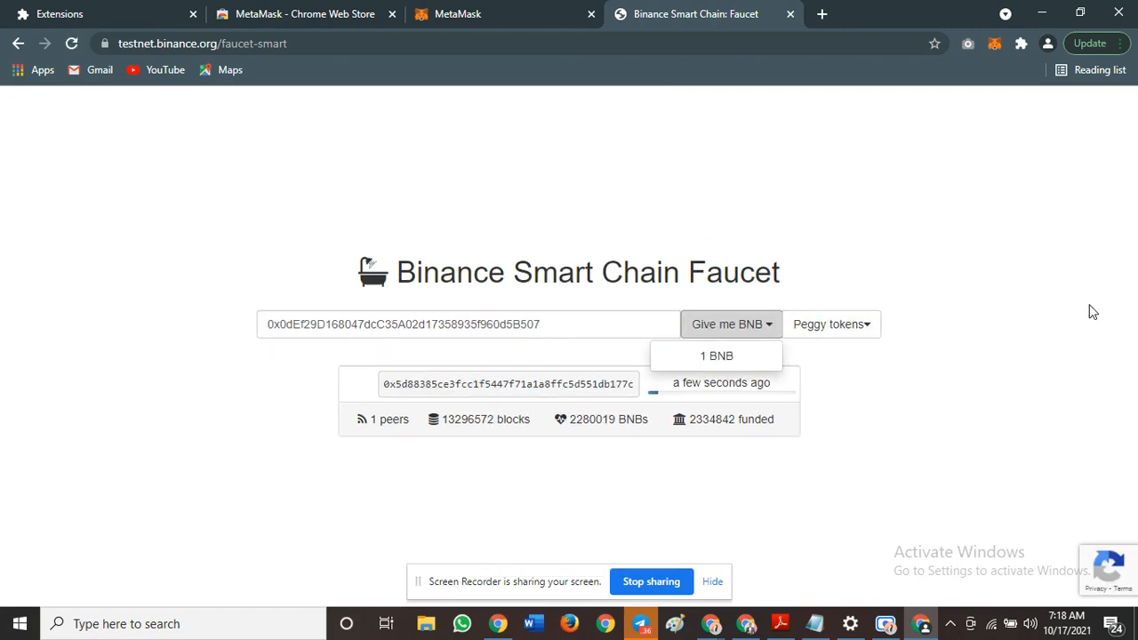
click(685, 358)
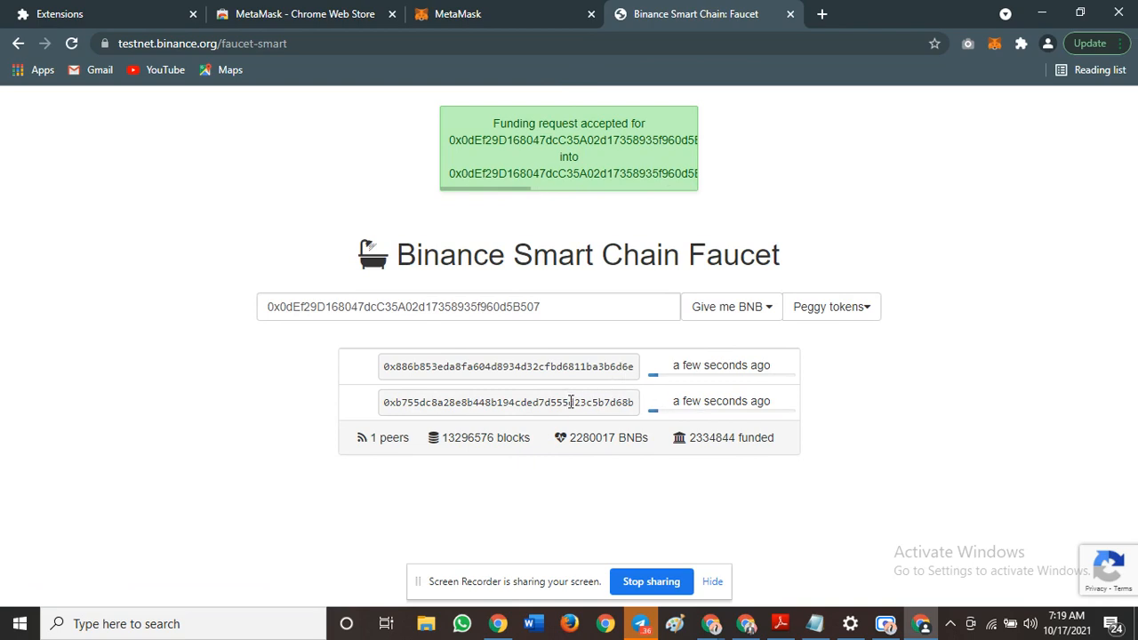
Step: Reload the MetaMask wallet page and dismiss the What's new notice to check the testnet BNB balance
click(485, 13)
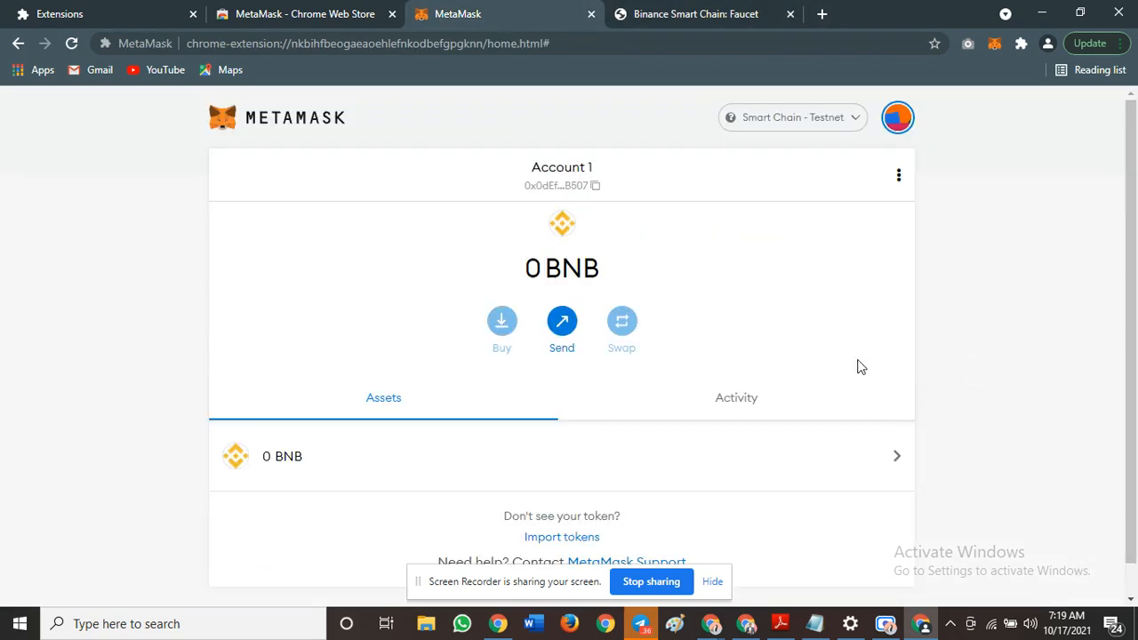
click(71, 43)
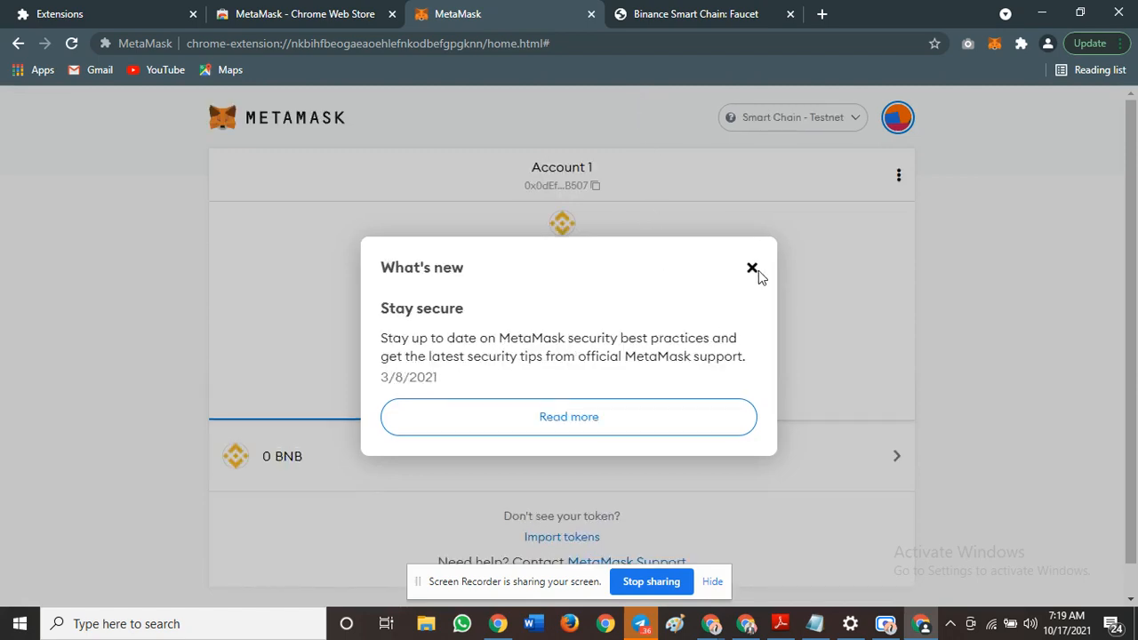
click(752, 268)
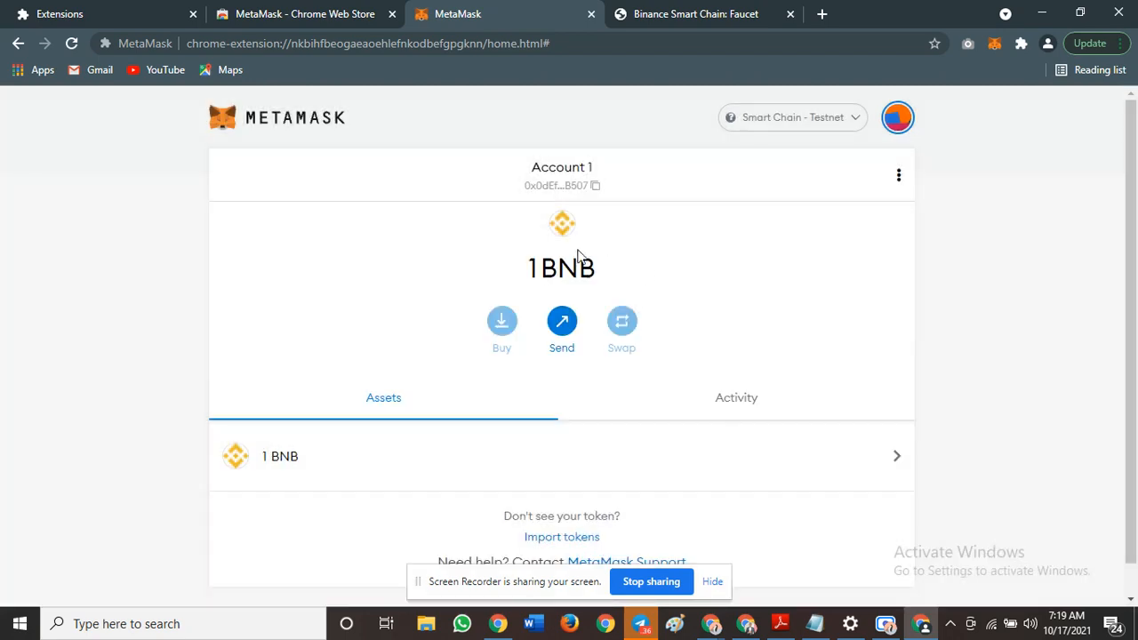
Step: Search the web for ETHEREUM FAUCET in the faucet tab and look at ethereum-faucet.org before returning to the results
click(671, 13)
click(656, 46)
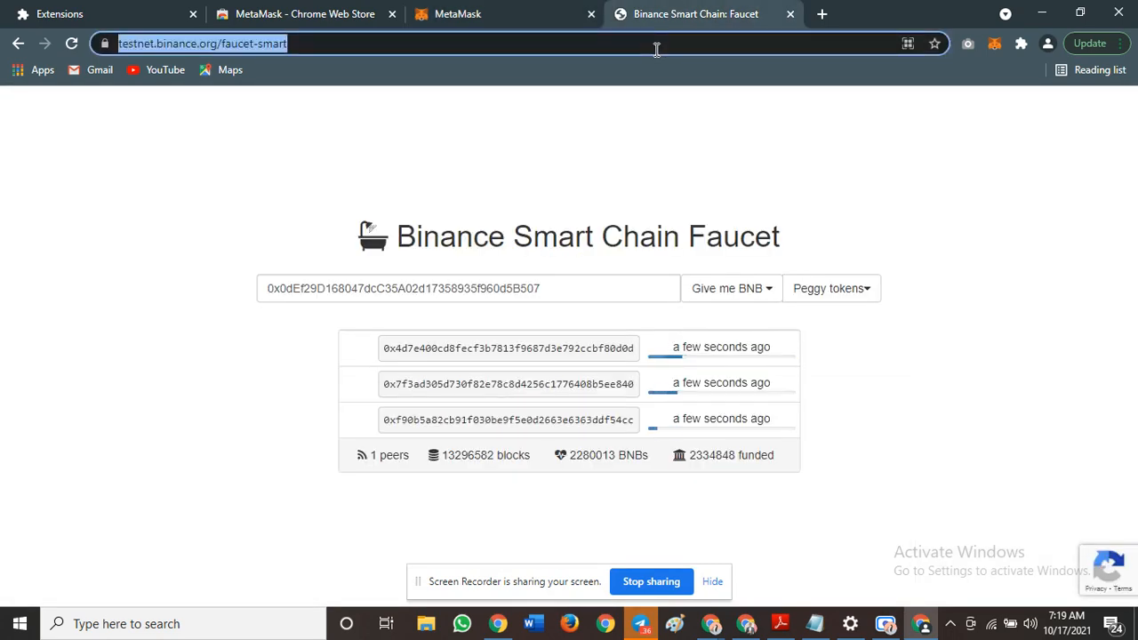
text(ETHE)
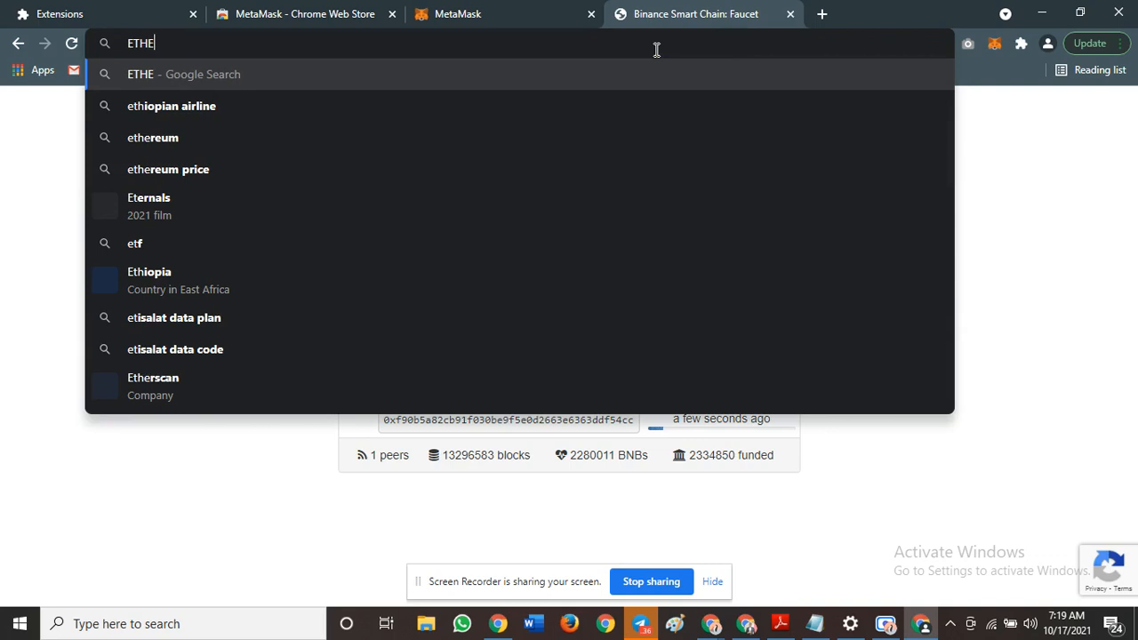
text(REUM FAUCET)
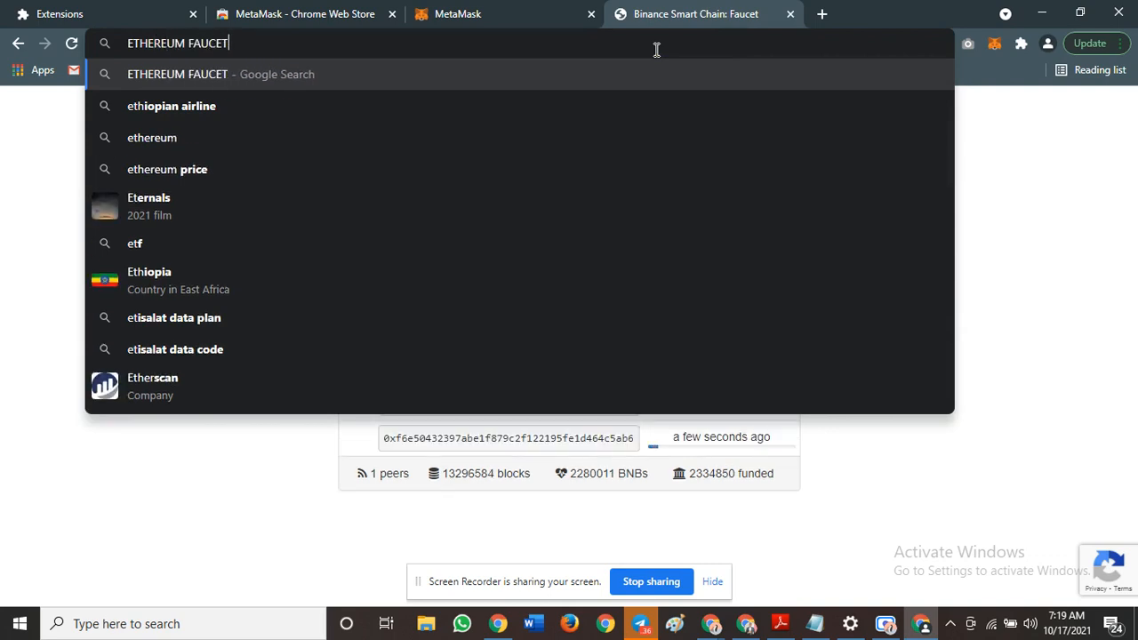
key(Return)
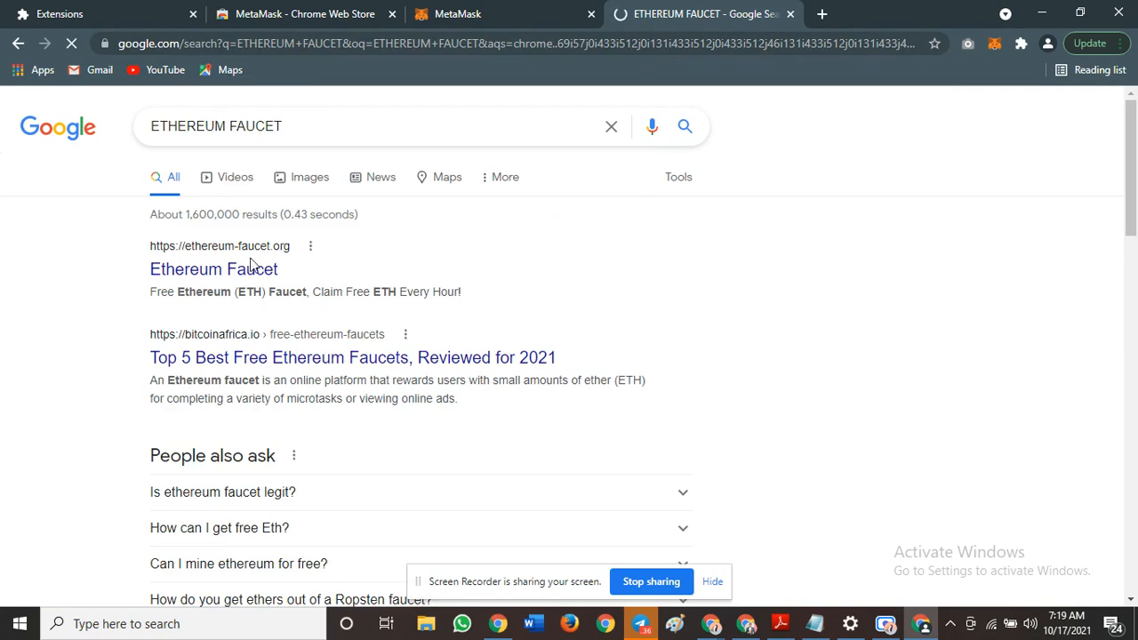
click(246, 281)
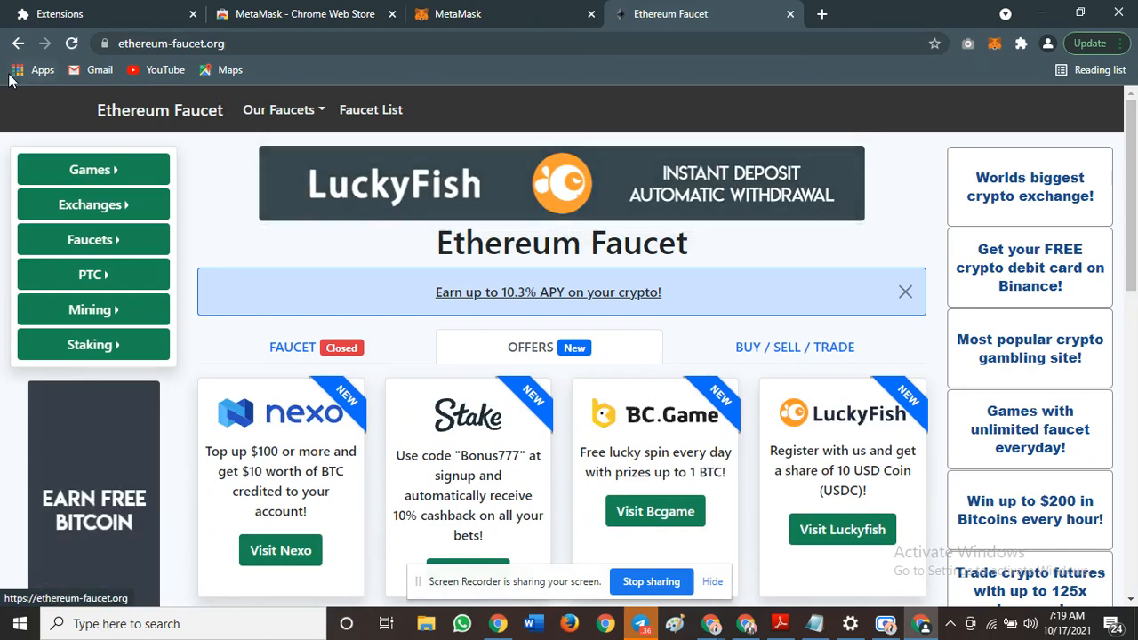
click(18, 42)
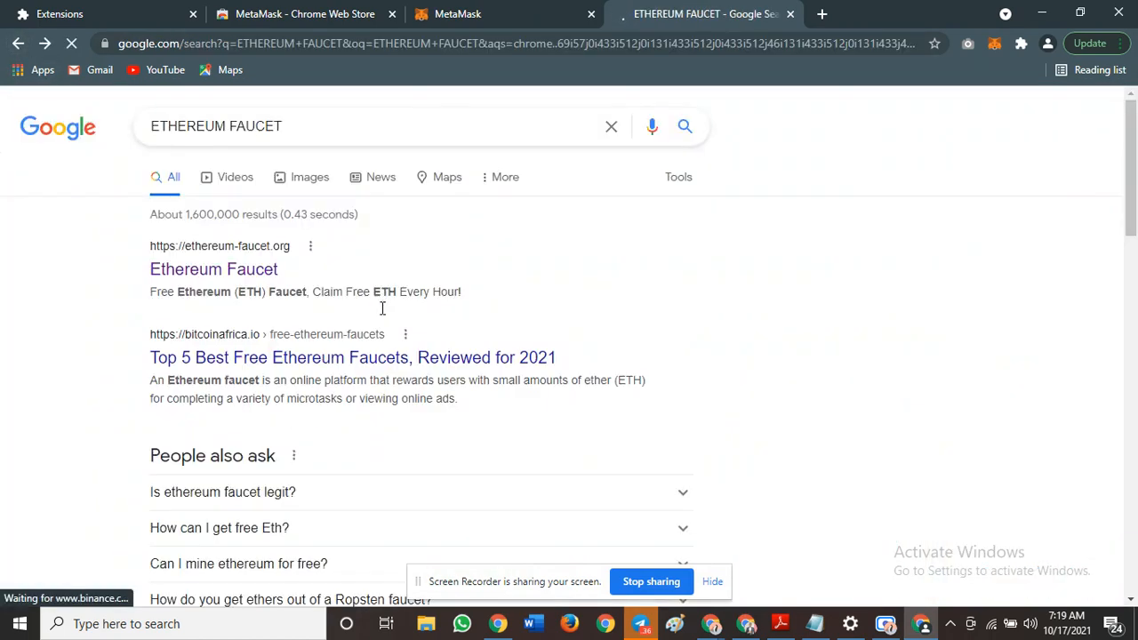
Step: Open ethereumfaucet.info from the search results and examine its payout details and claims tables
scroll(391, 346, down, 5)
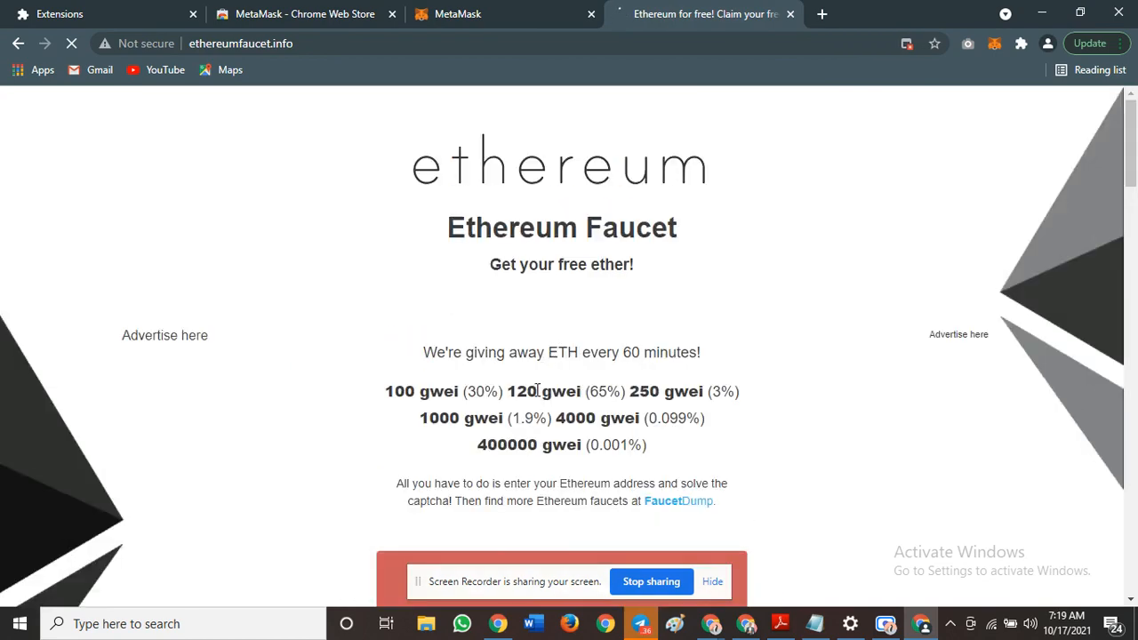
scroll(541, 415, down, 3)
scroll(552, 405, down, 7)
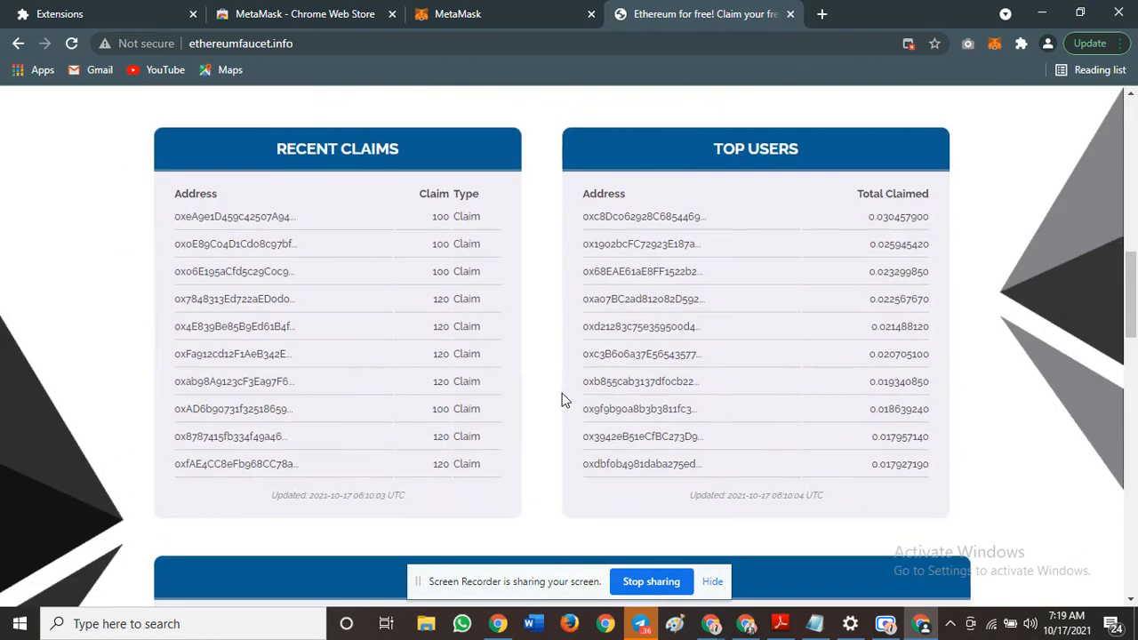
Step: Examine ethereumfaucet.info's payments table, Ethereum description, additional faucets, payout details and AdBlock notice
scroll(488, 406, down, 9)
scroll(505, 374, up, 5)
scroll(504, 373, down, 7)
scroll(508, 379, up, 2)
scroll(508, 379, up, 5)
scroll(507, 380, down, 4)
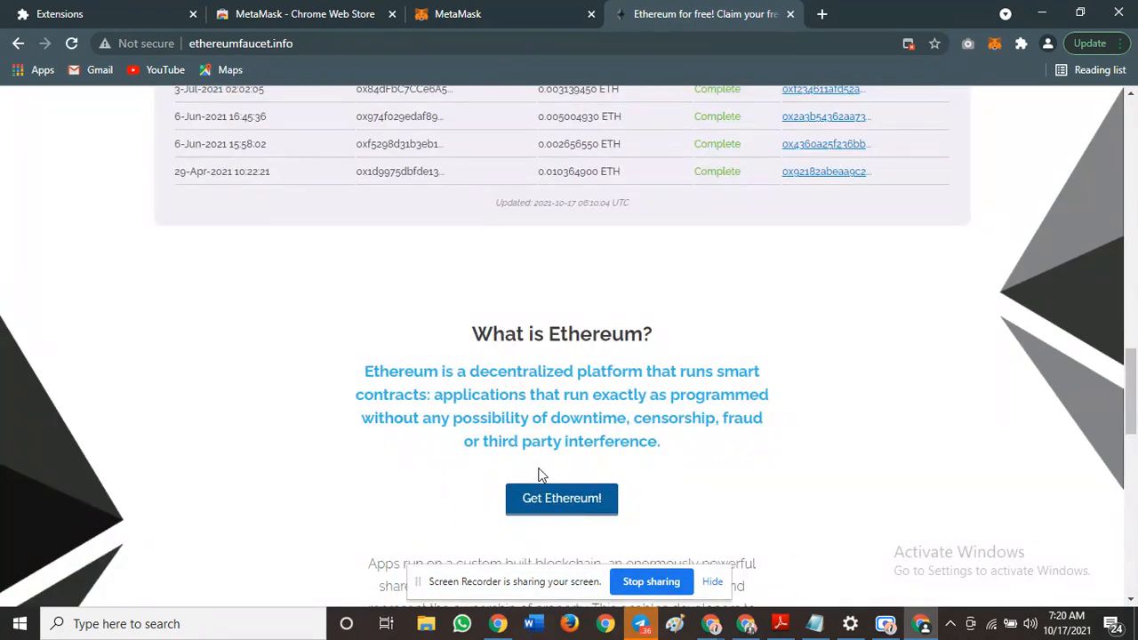
click(540, 498)
scroll(569, 466, up, 16)
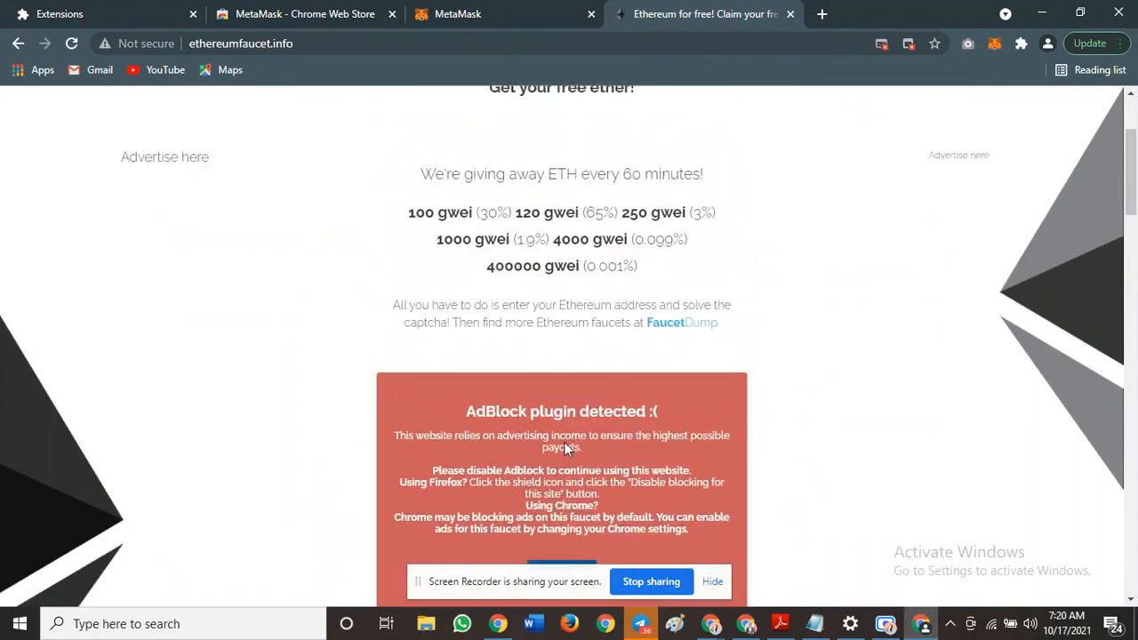
scroll(486, 473, down, 5)
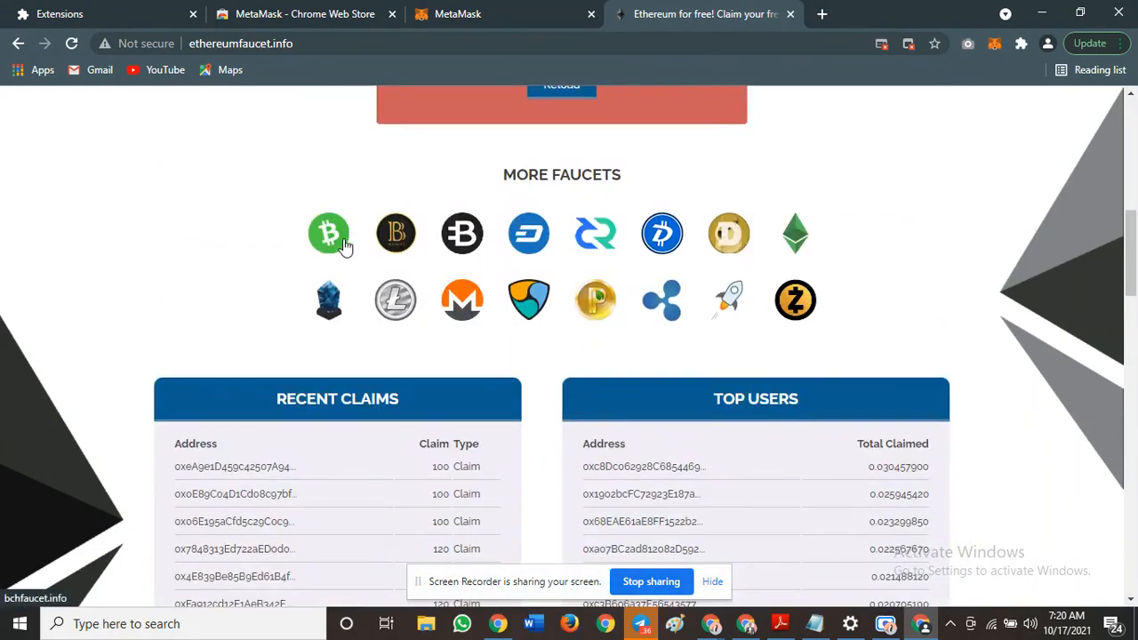
scroll(483, 229, up, 8)
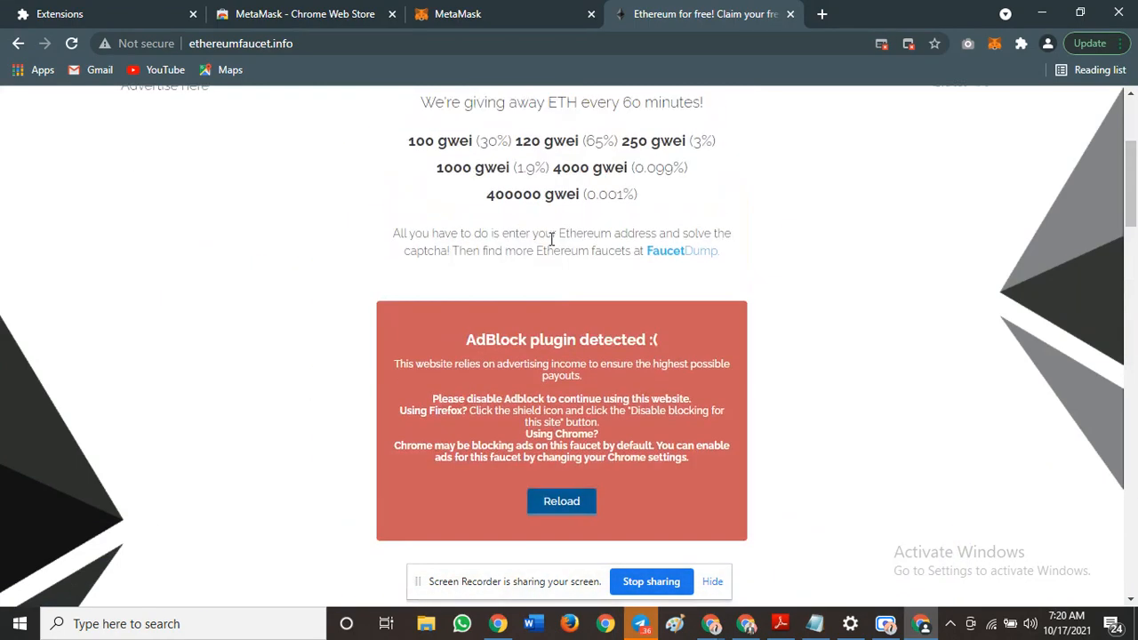
scroll(525, 322, down, 3)
scroll(484, 306, up, 3)
scroll(681, 503, down, 3)
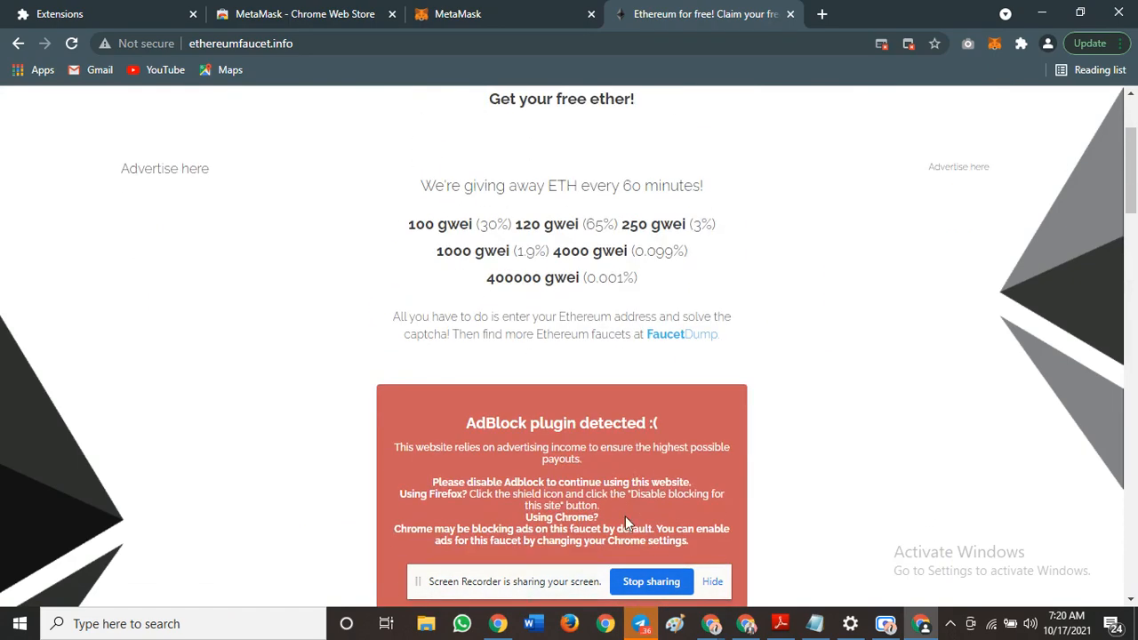
scroll(296, 53, up, 1)
Step: Return to the ETHEREUM FAUCET search results and open the Test Ether Faucet at faucet.metamask.io
click(17, 44)
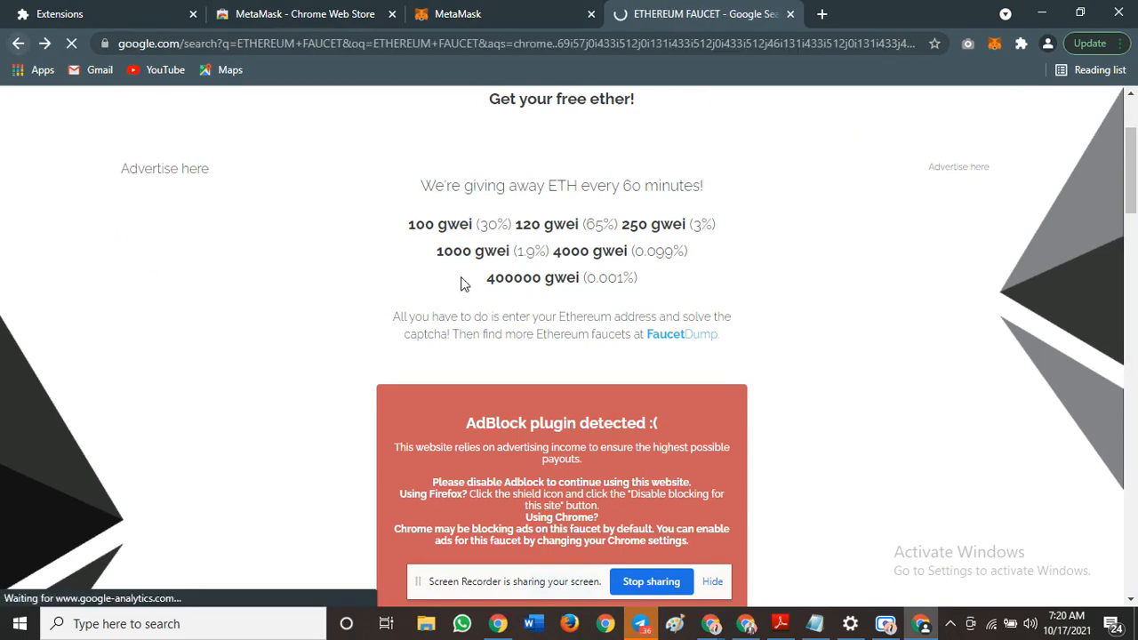
scroll(295, 337, down, 3)
scroll(296, 339, down, 4)
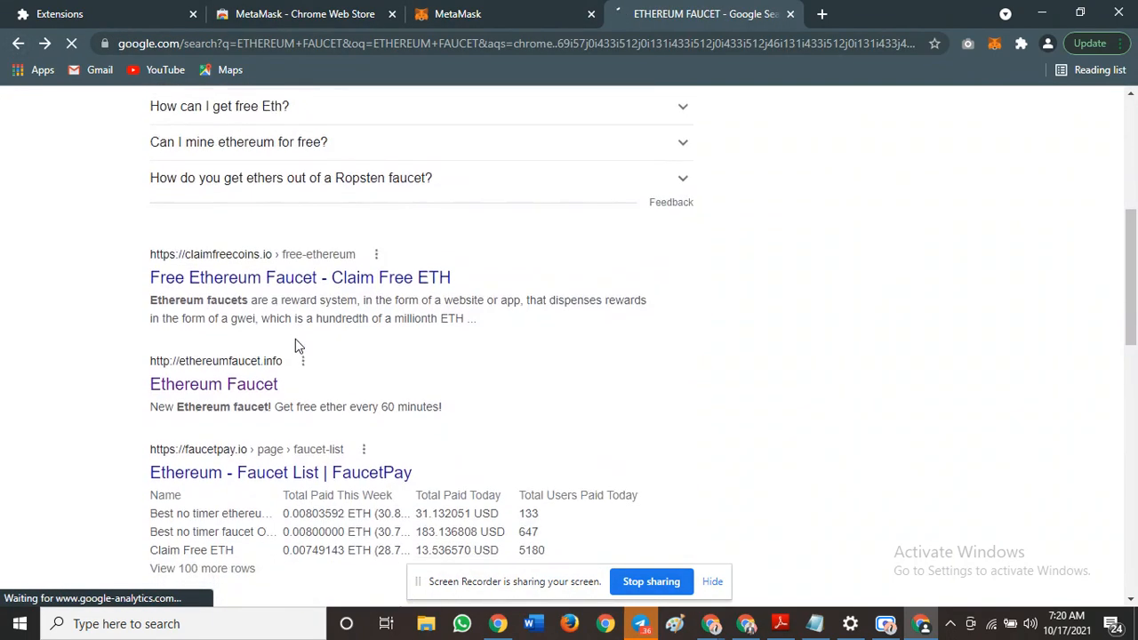
scroll(293, 391, down, 2)
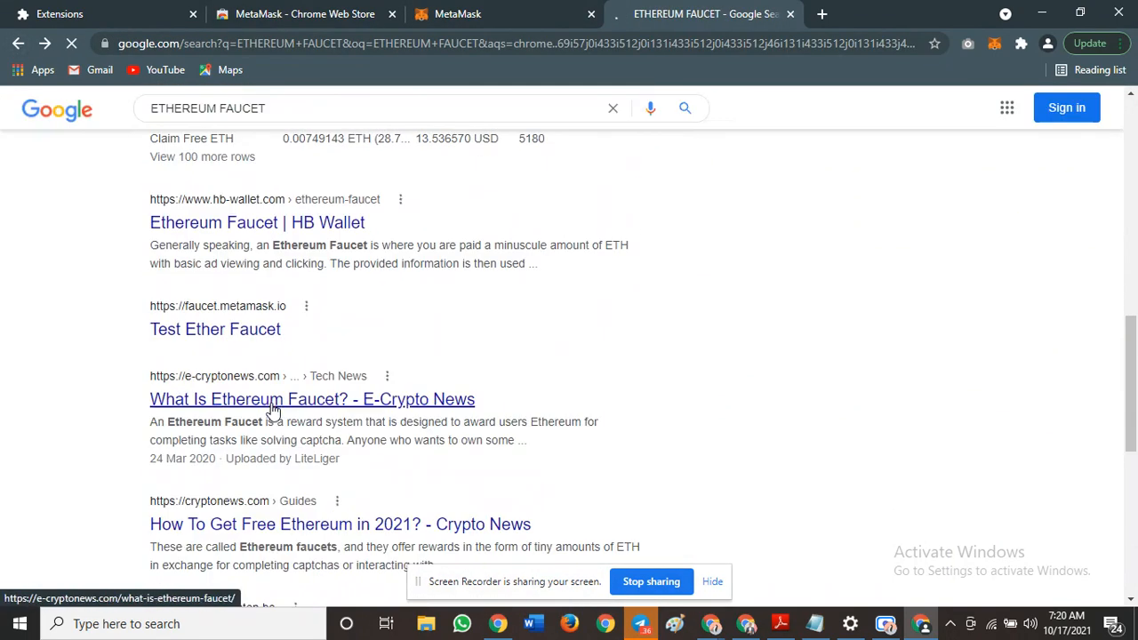
click(233, 340)
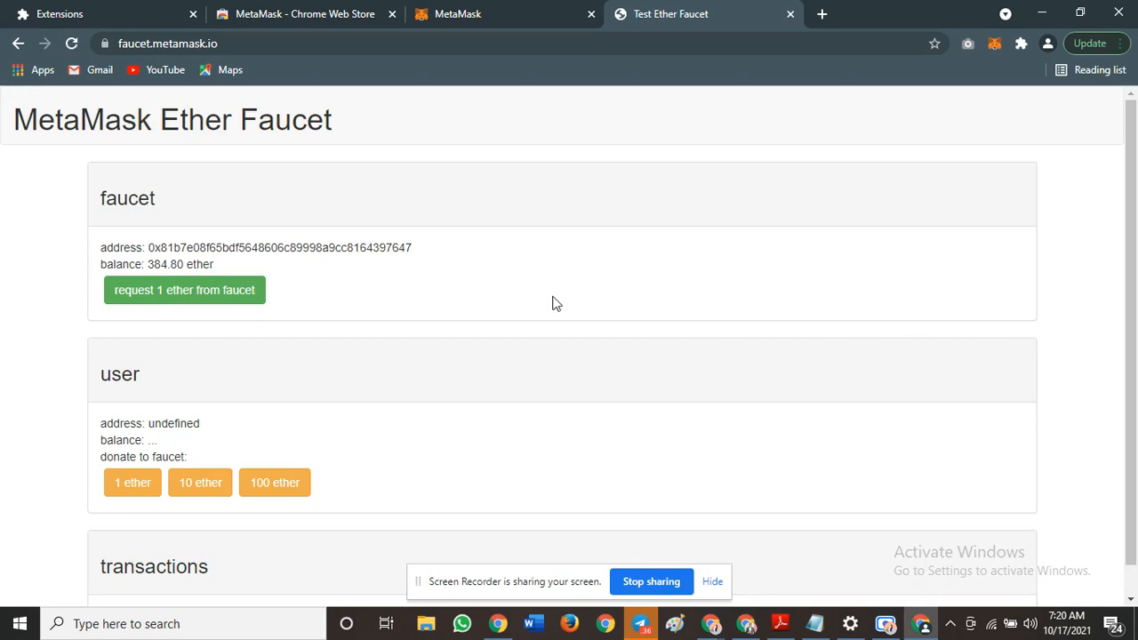
Step: Request 1 ether from the MetaMask Ether Faucet and connect the site with Account 1
click(185, 307)
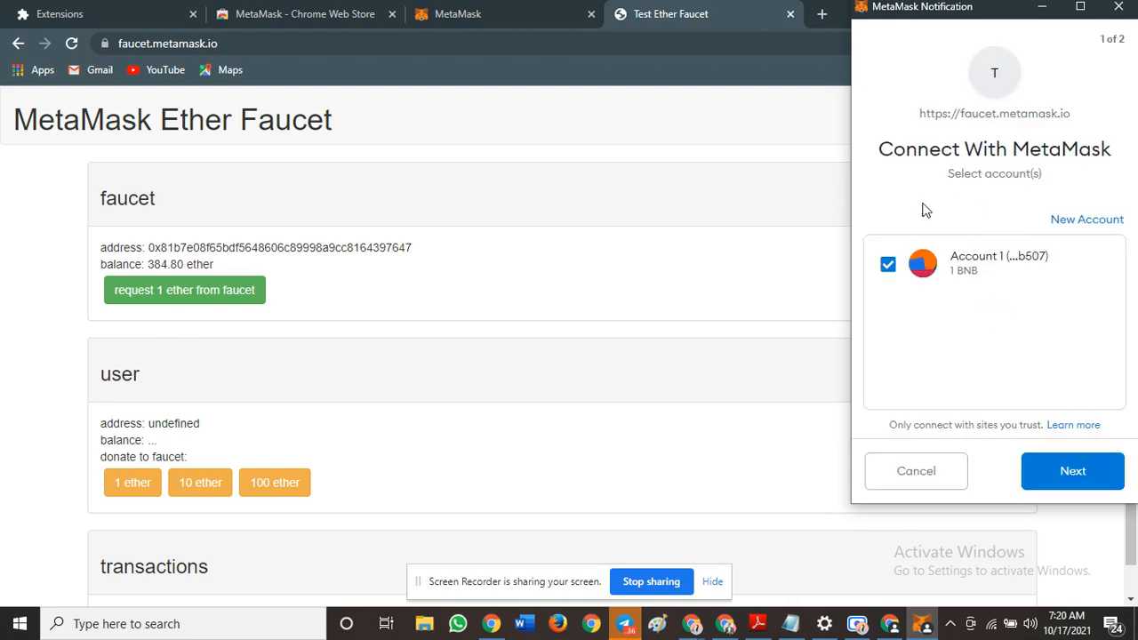
click(1070, 478)
click(1083, 483)
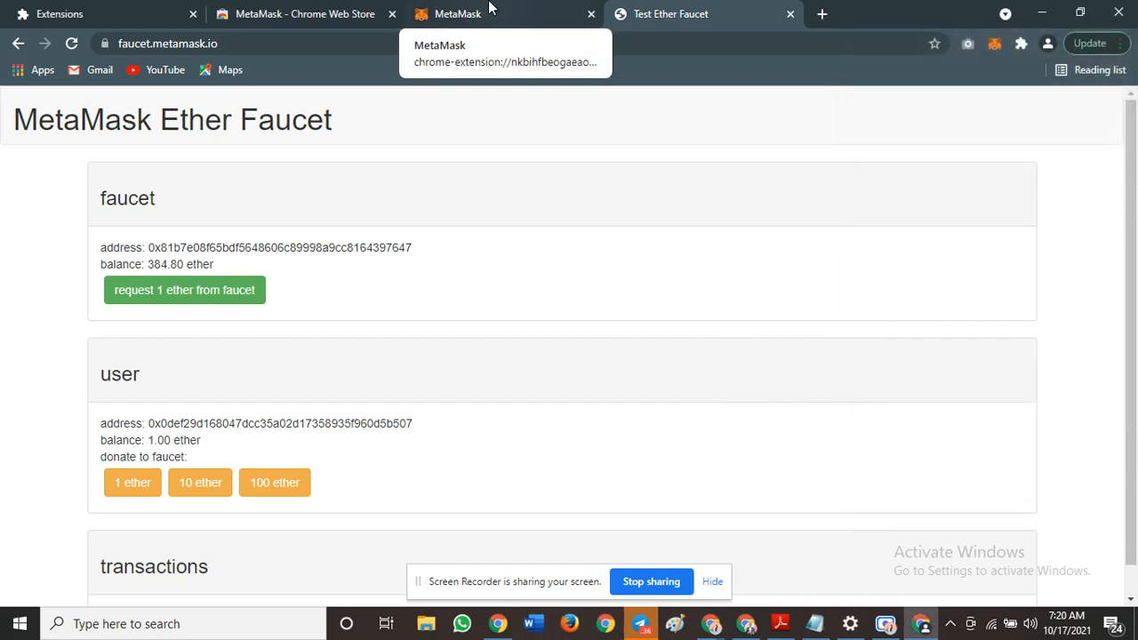
Step: Switch the network of the MetaMask wallet to Ropsten Test Network
click(489, 7)
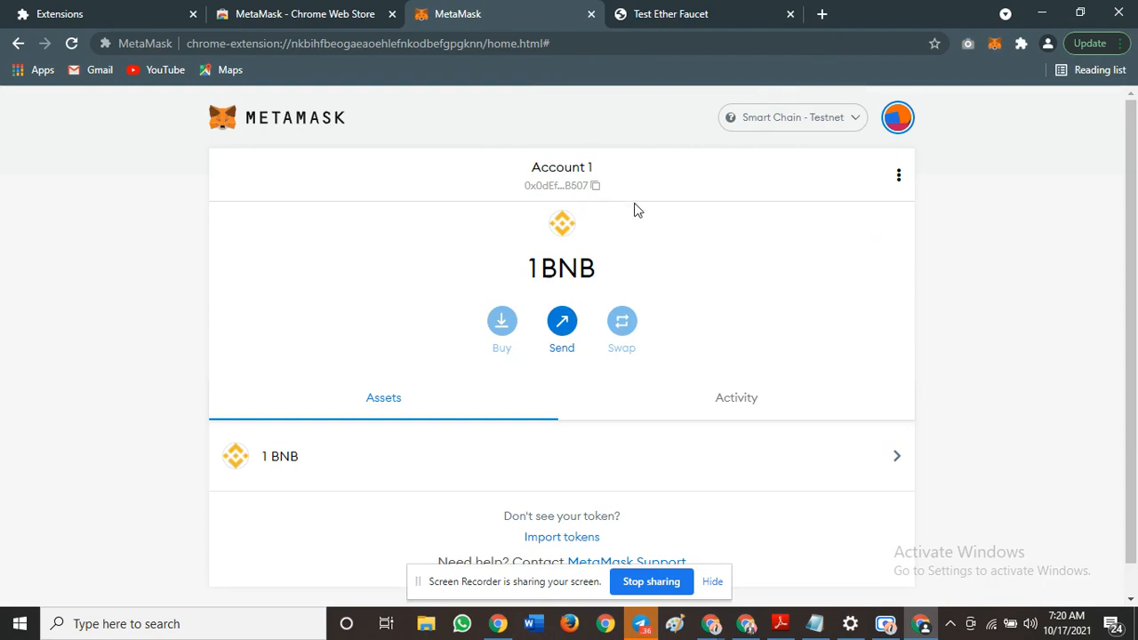
click(807, 130)
click(795, 272)
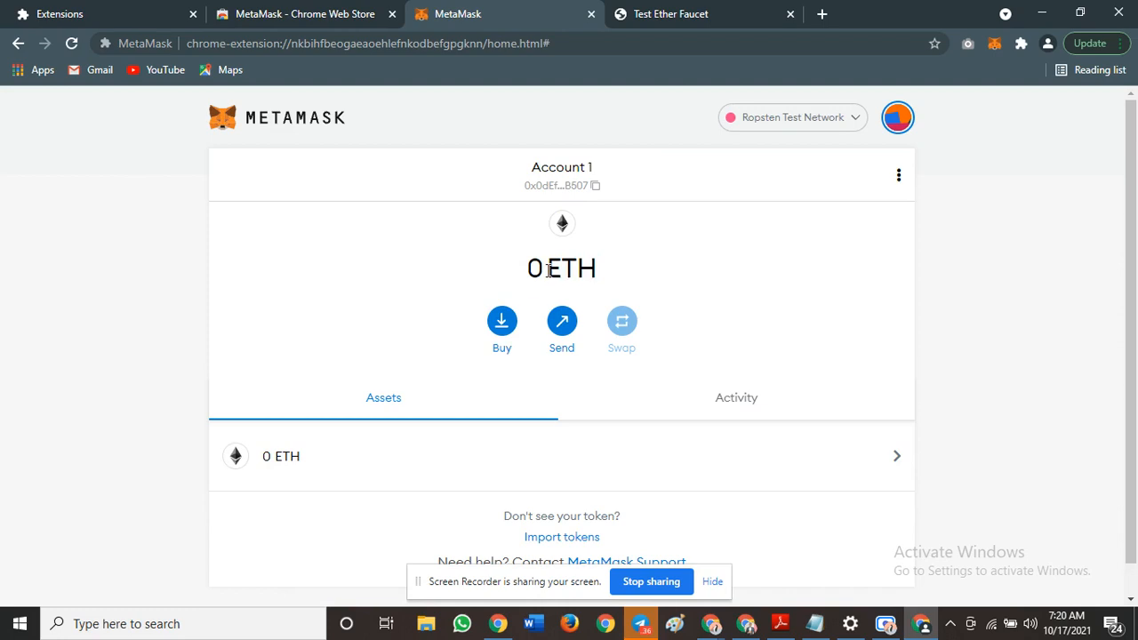
Step: View the account's ETH balance on Ethereum Mainnet, and return the wallet to Ropsten Test Network to view its assets
click(772, 132)
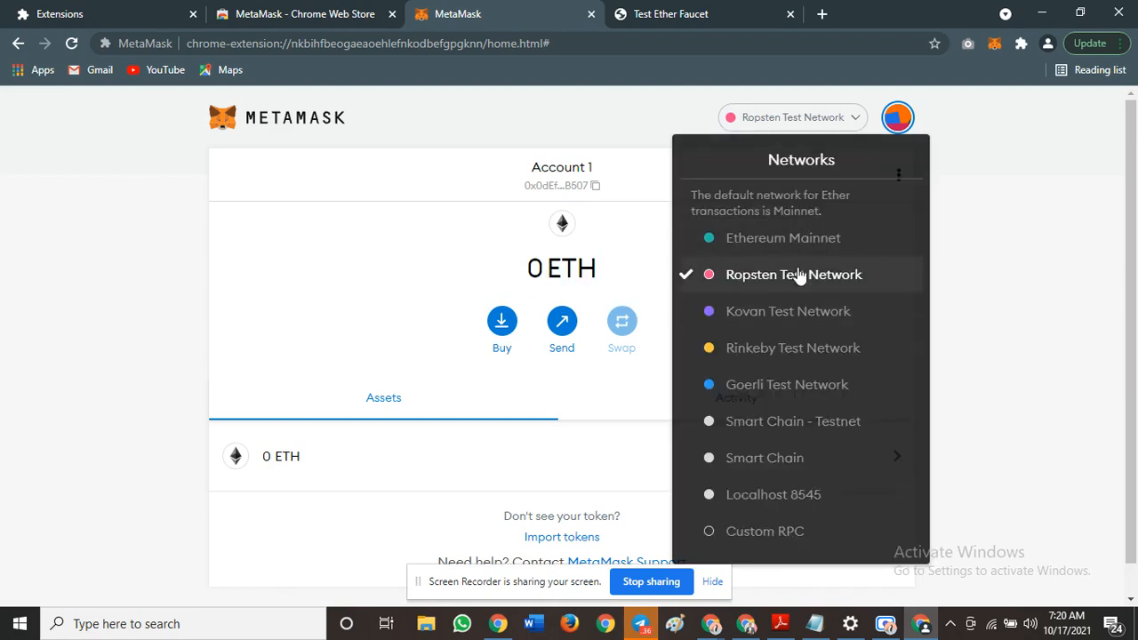
click(801, 240)
click(795, 116)
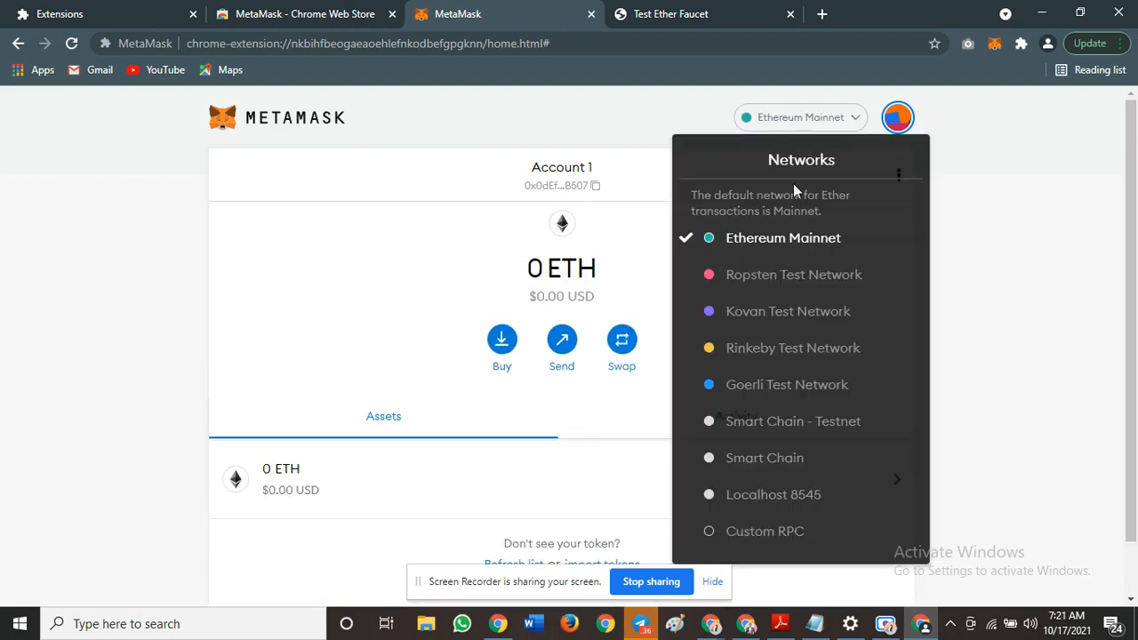
click(790, 277)
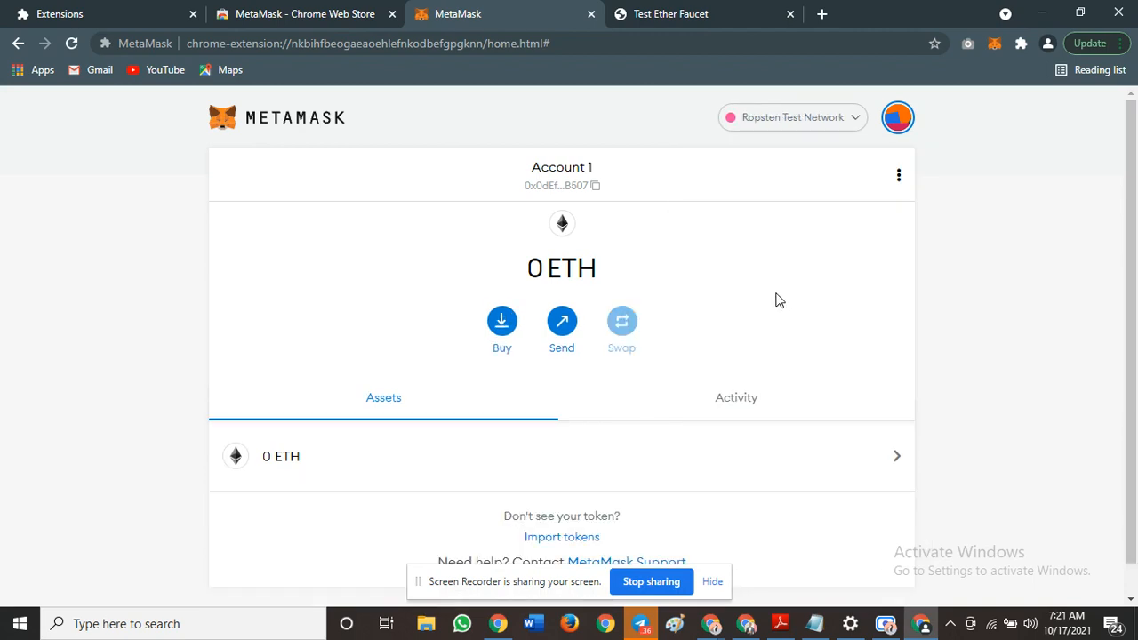
scroll(784, 352, down, 1)
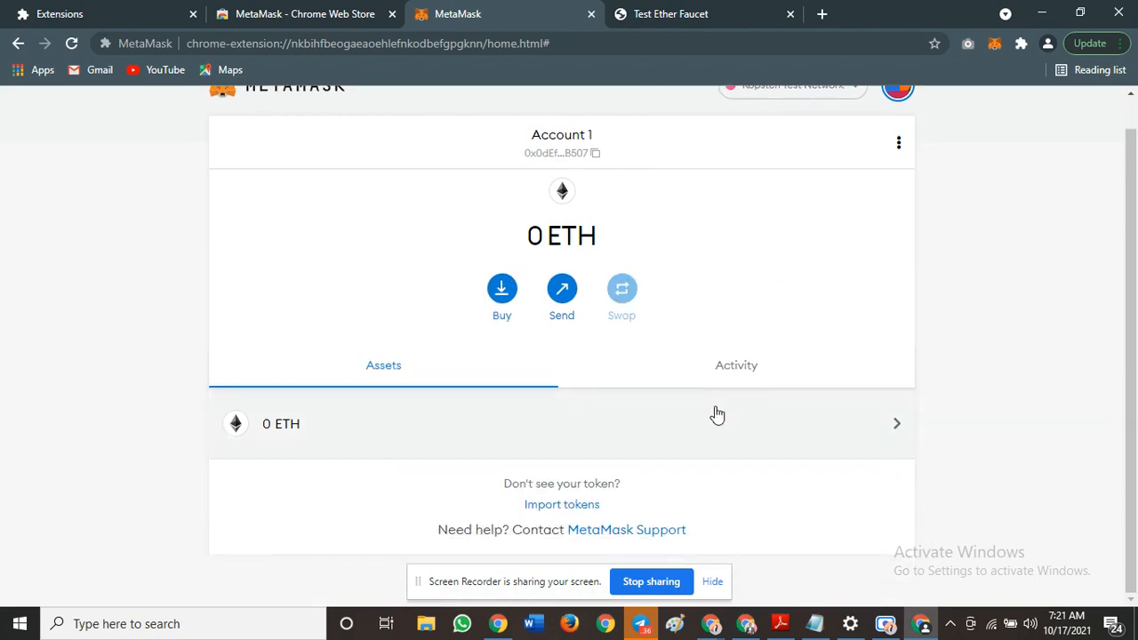
scroll(861, 238, up, 1)
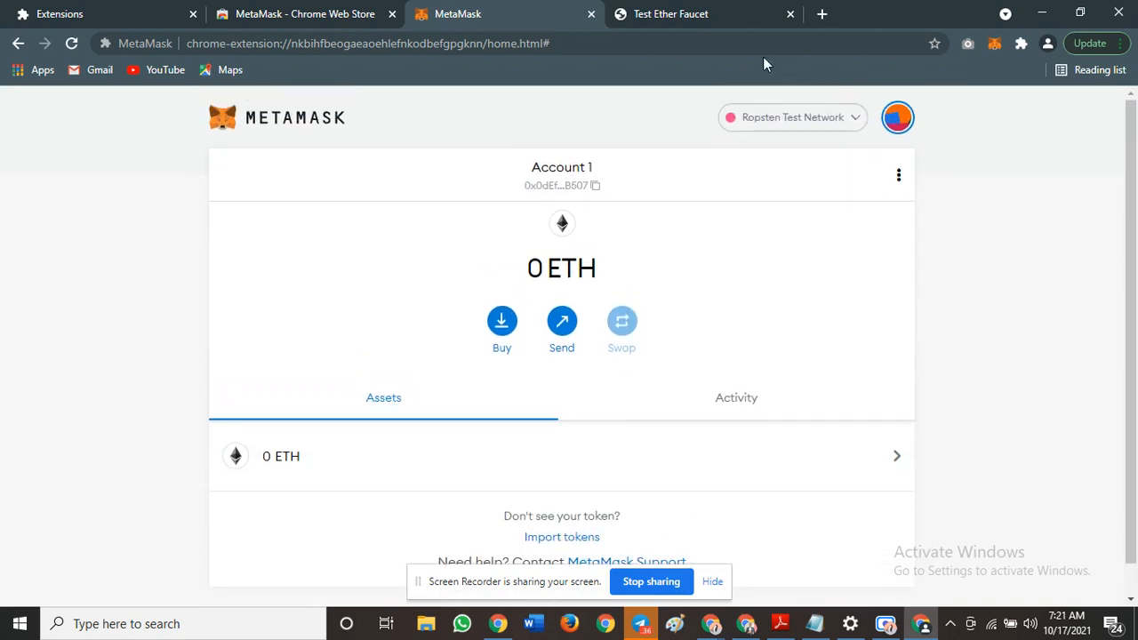
Step: Try several times to request 1 ether for the connected Ropsten account from the MetaMask Ether Faucet
click(669, 11)
click(199, 295)
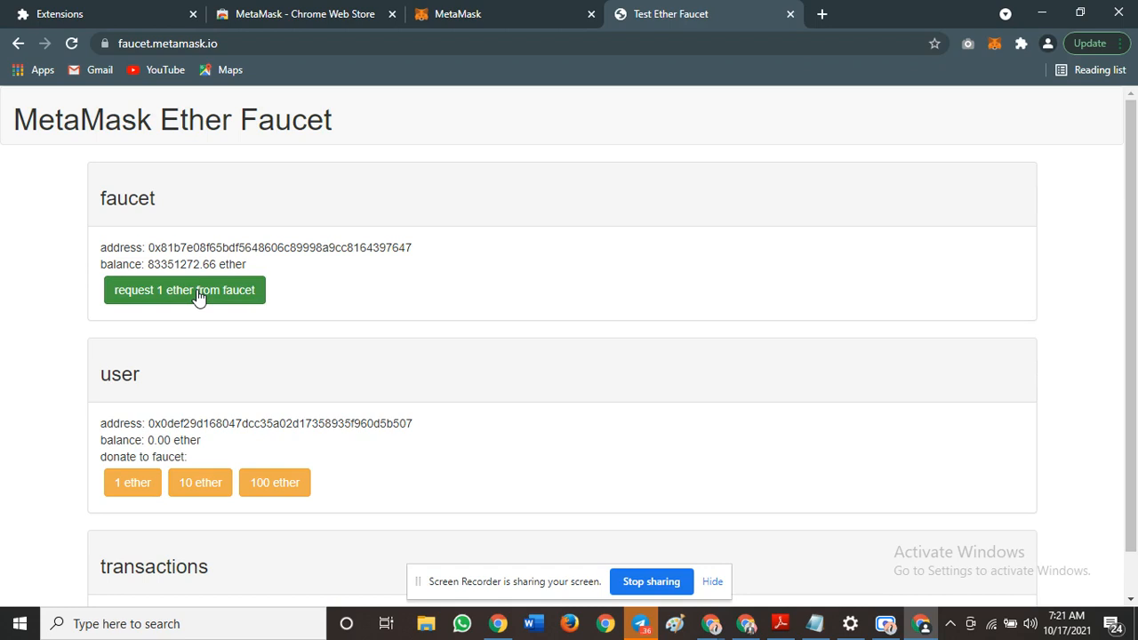
click(199, 296)
click(237, 297)
click(244, 295)
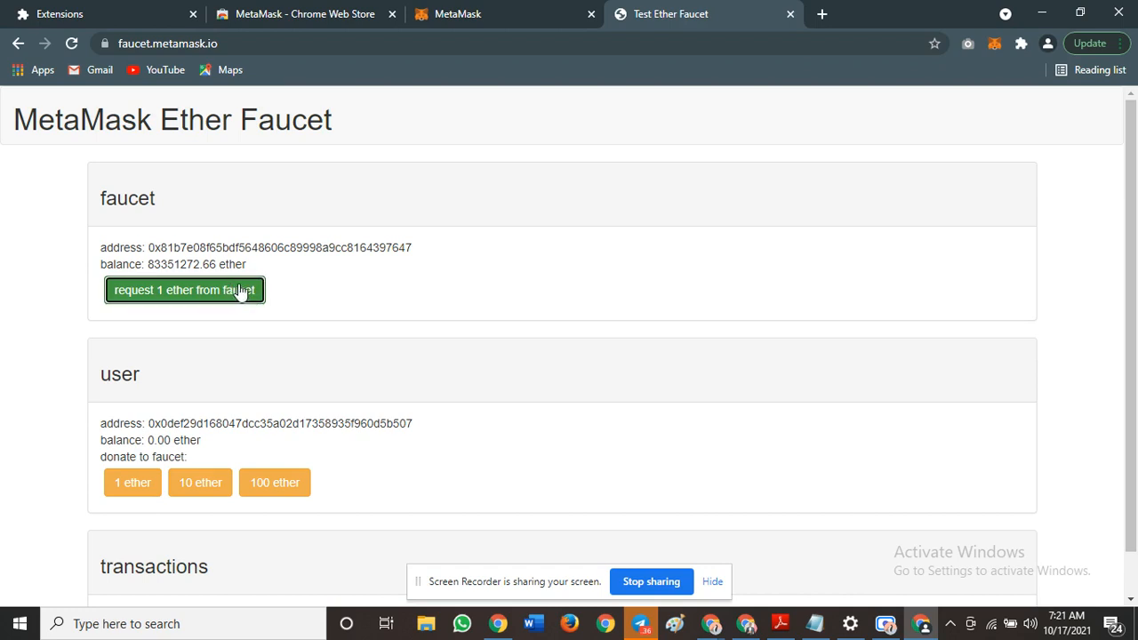
scroll(338, 355, down, 1)
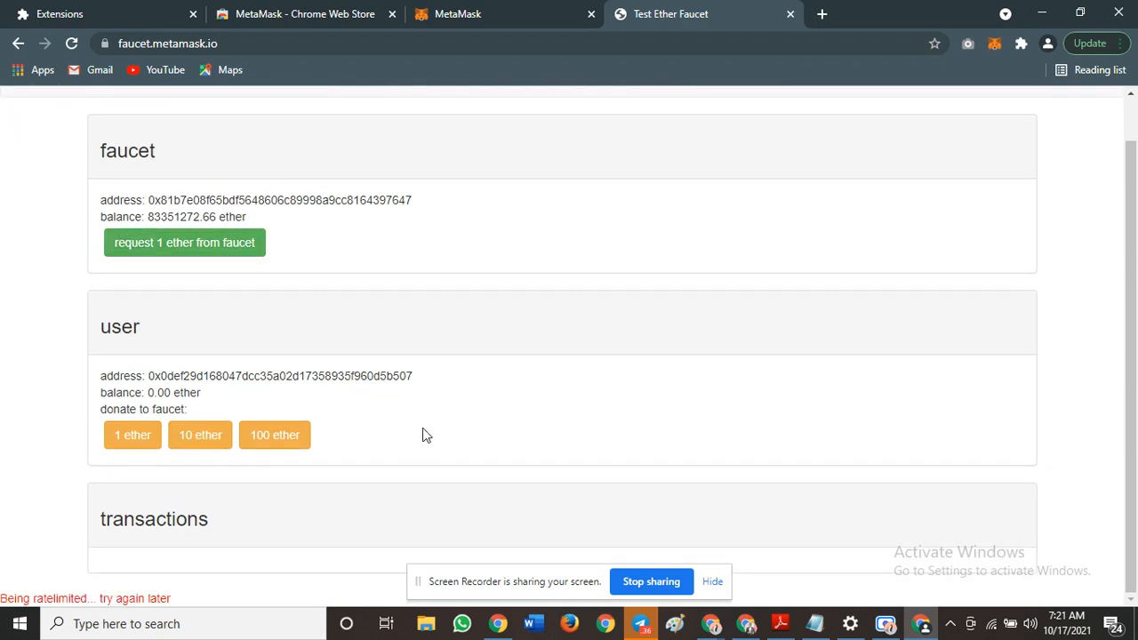
scroll(356, 374, up, 1)
click(165, 290)
Step: Check the Ropsten ETH balance in MetaMask and review the list of available networks
click(461, 9)
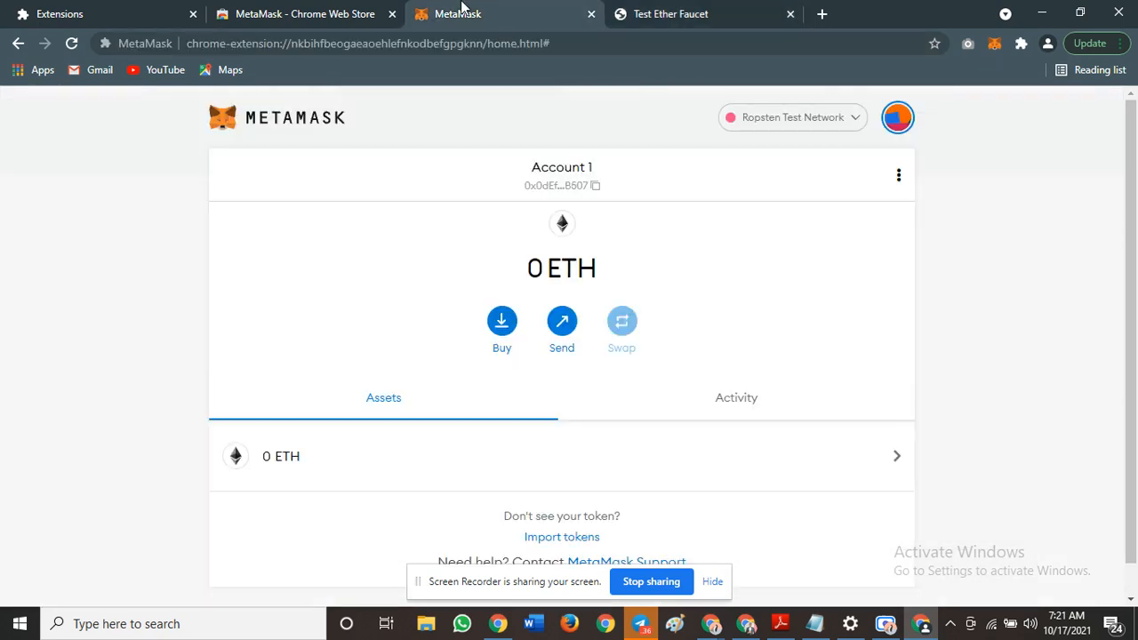
click(776, 132)
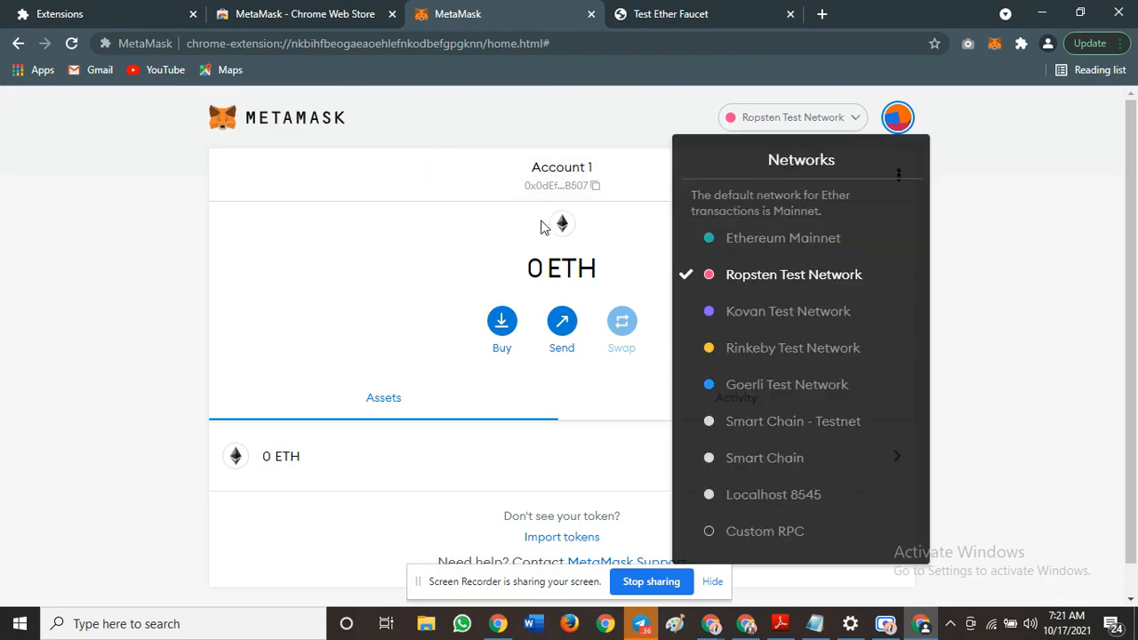
click(597, 230)
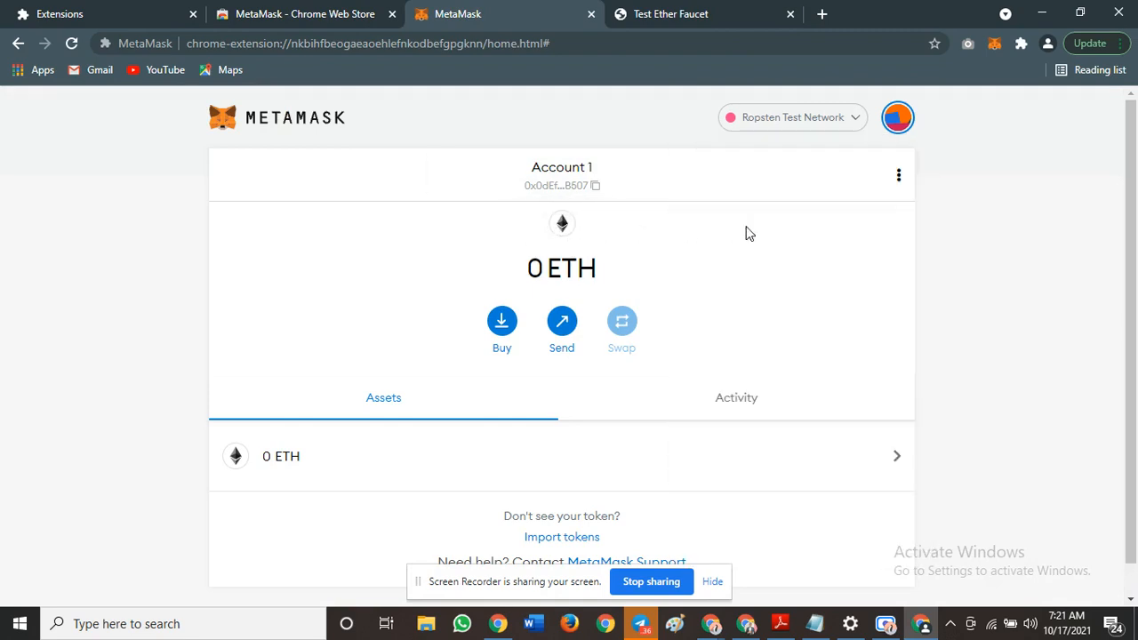
click(835, 131)
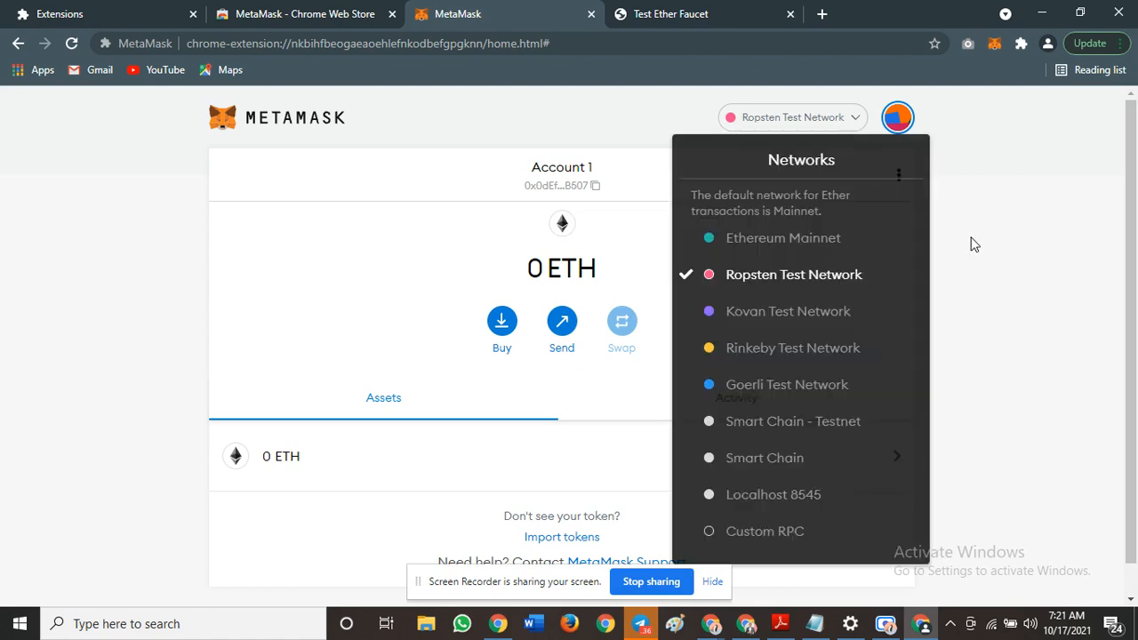
click(997, 296)
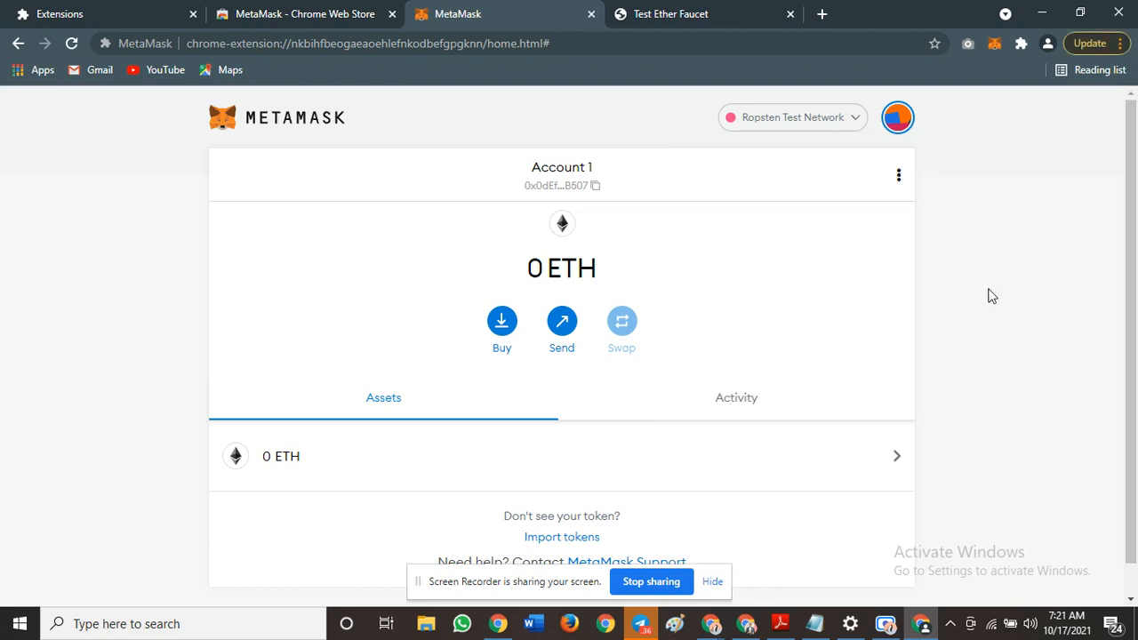
Step: Go back from the MetaMask Ether Faucet to the search results and open the Ropsten Ethereum Faucet at faucet.ropsten.be
click(695, 15)
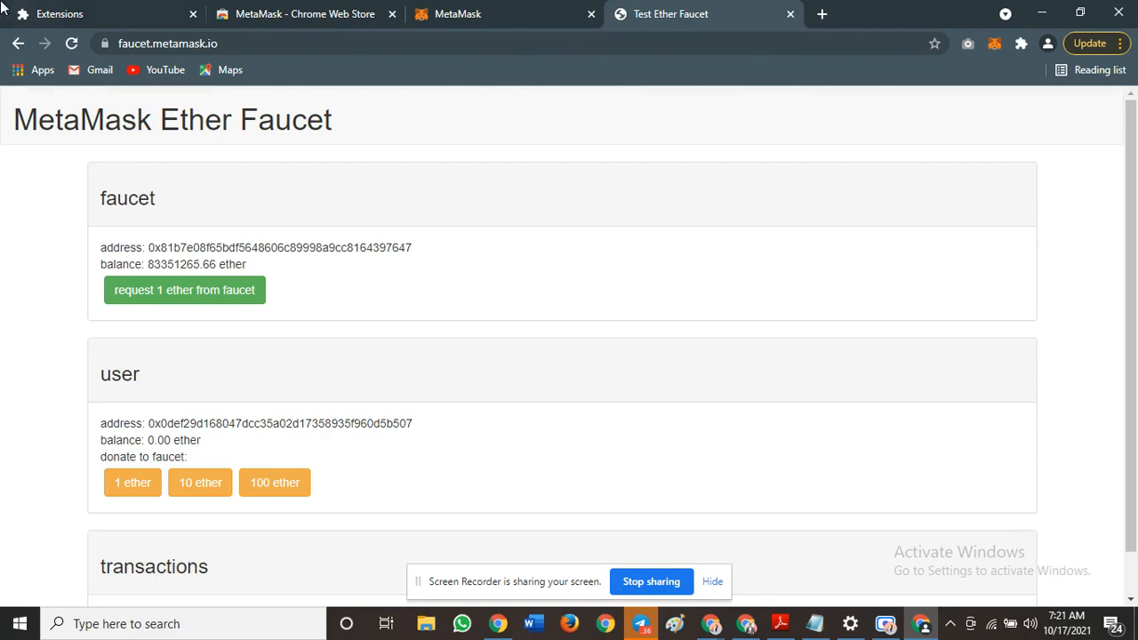
click(18, 42)
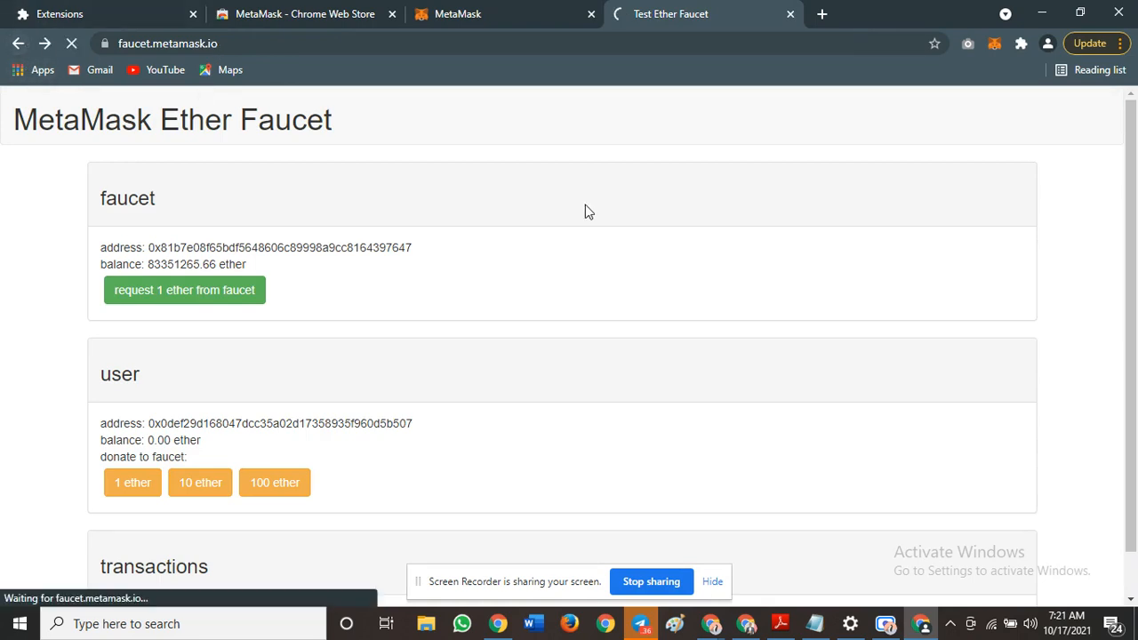
scroll(471, 351, down, 4)
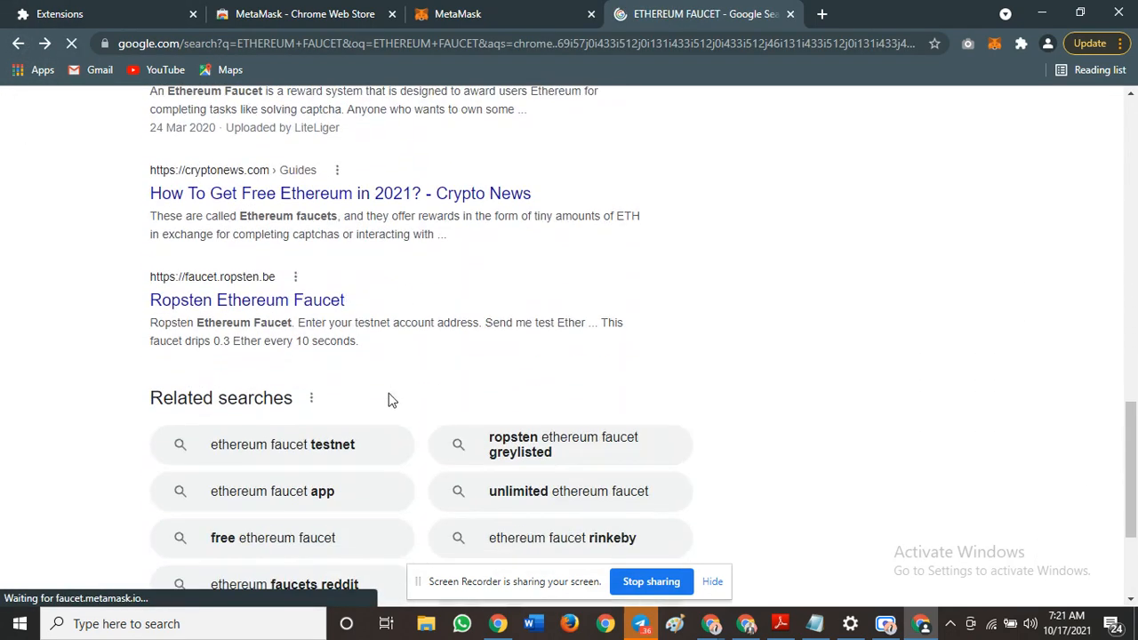
click(257, 304)
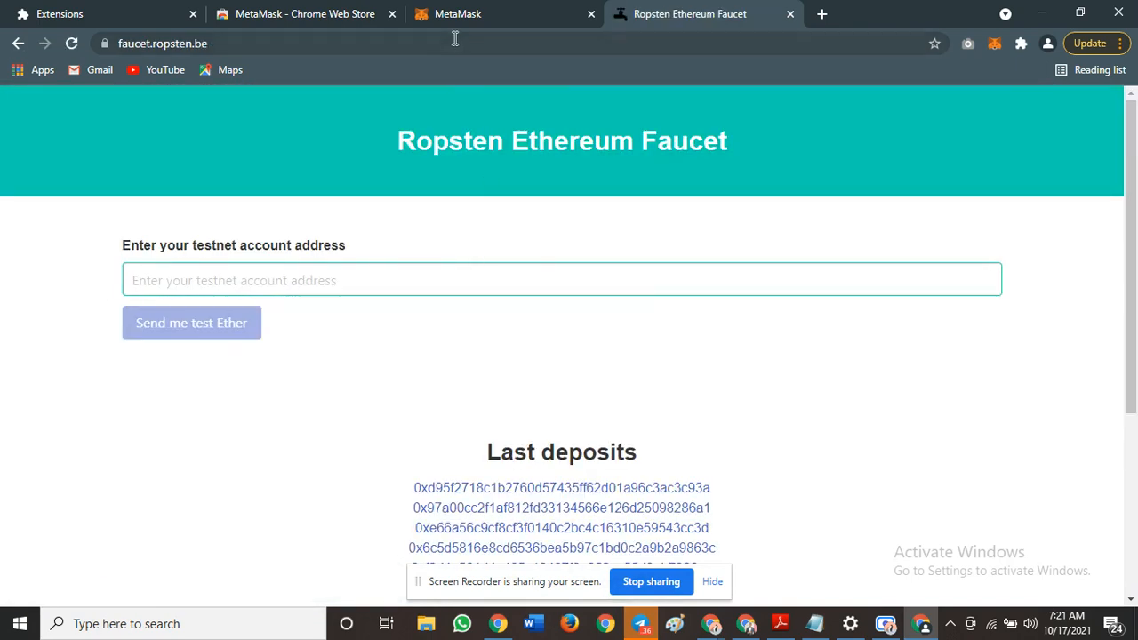
Step: Copy the Account 1 address from MetaMask into the Ropsten Ethereum Faucet and request test Ether
click(483, 17)
click(585, 188)
click(662, 11)
click(333, 281)
right_click(330, 287)
click(366, 413)
click(233, 323)
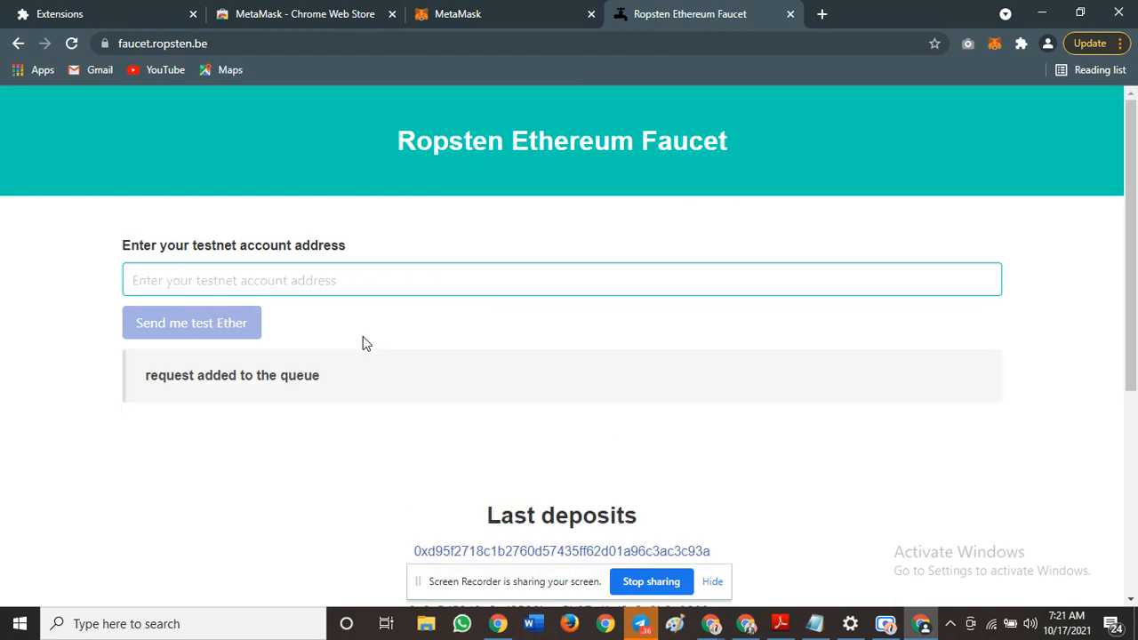
Step: Review the Ropsten faucet's last deposits, and reload the MetaMask wallet page to check the test ETH balance
scroll(253, 423, down, 2)
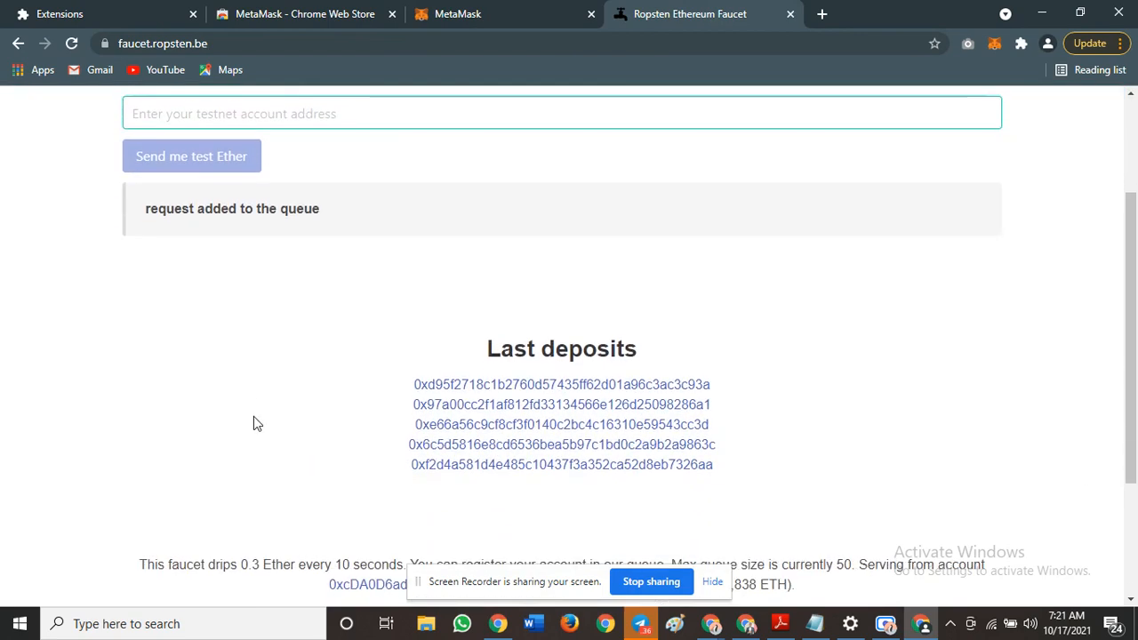
scroll(253, 424, up, 2)
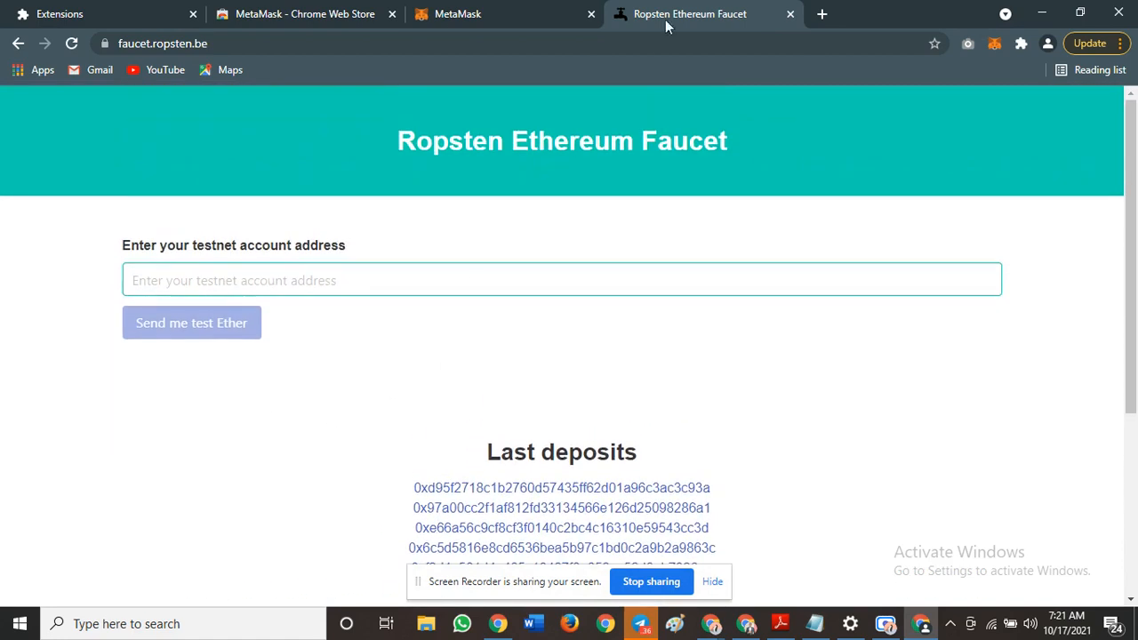
click(547, 12)
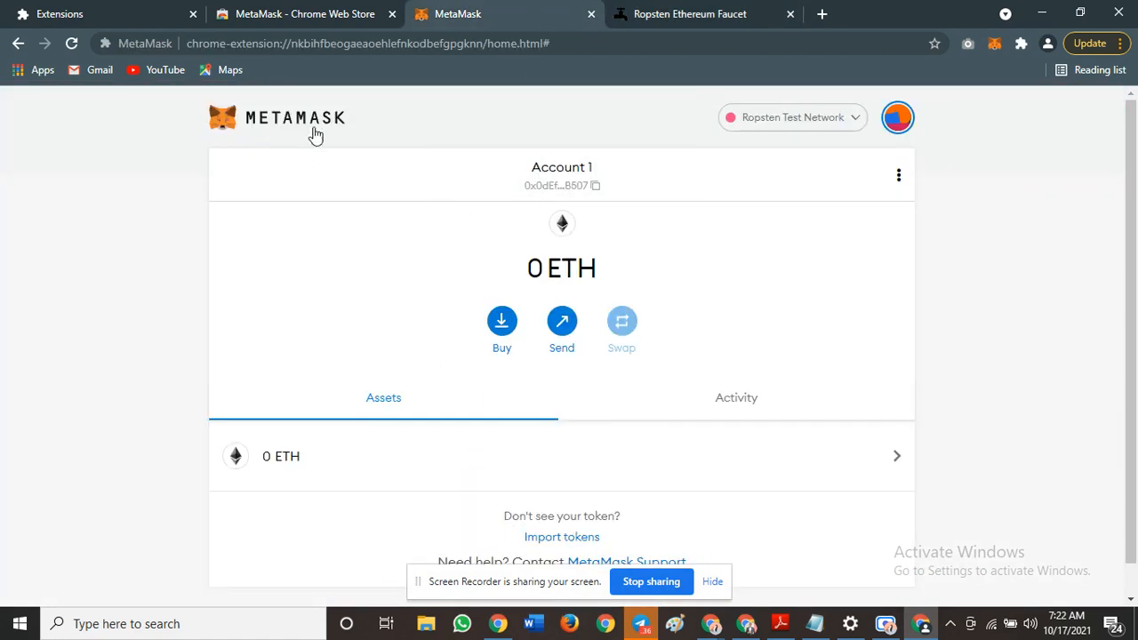
click(72, 43)
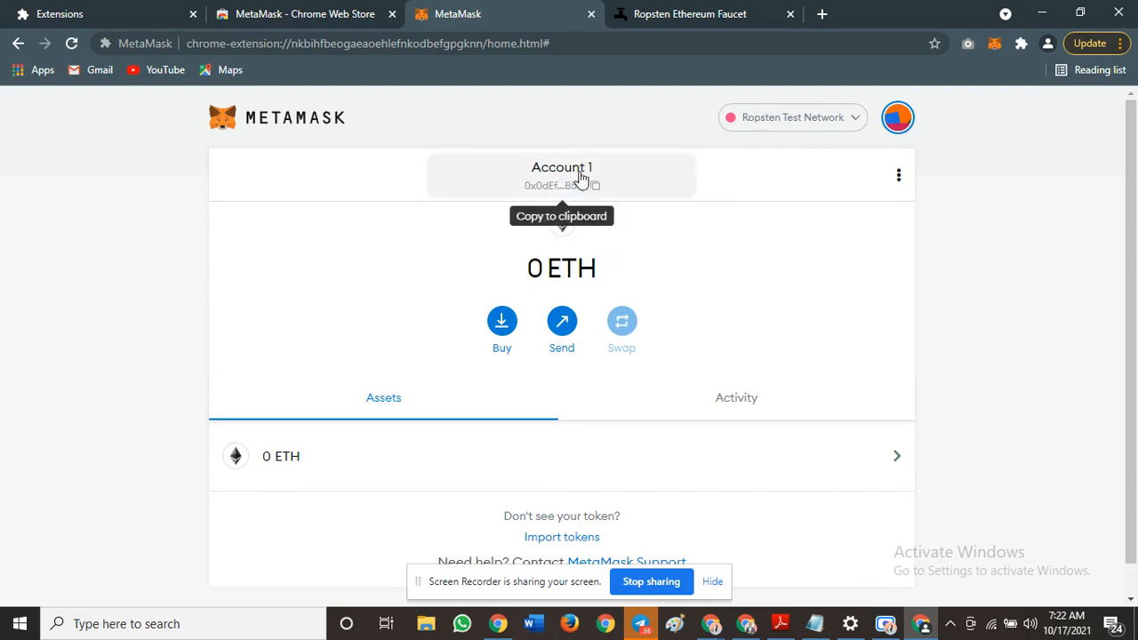
Step: Put away the other browser windows and Notepad to switch to the WordPress admin's WP Smart Contracts settings
click(312, 15)
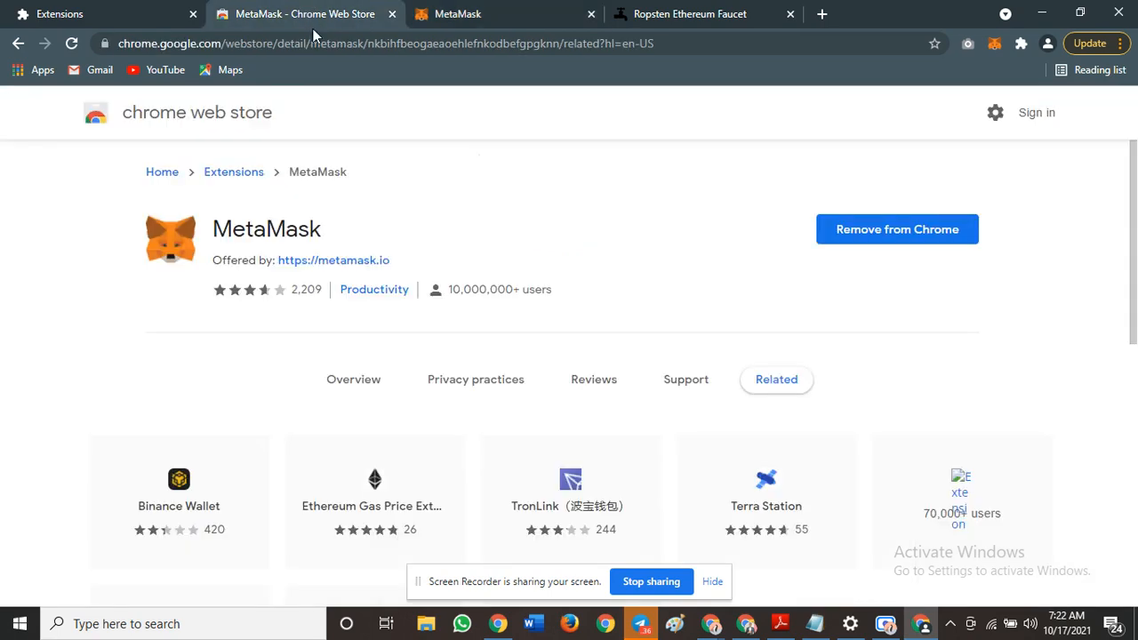
click(1045, 20)
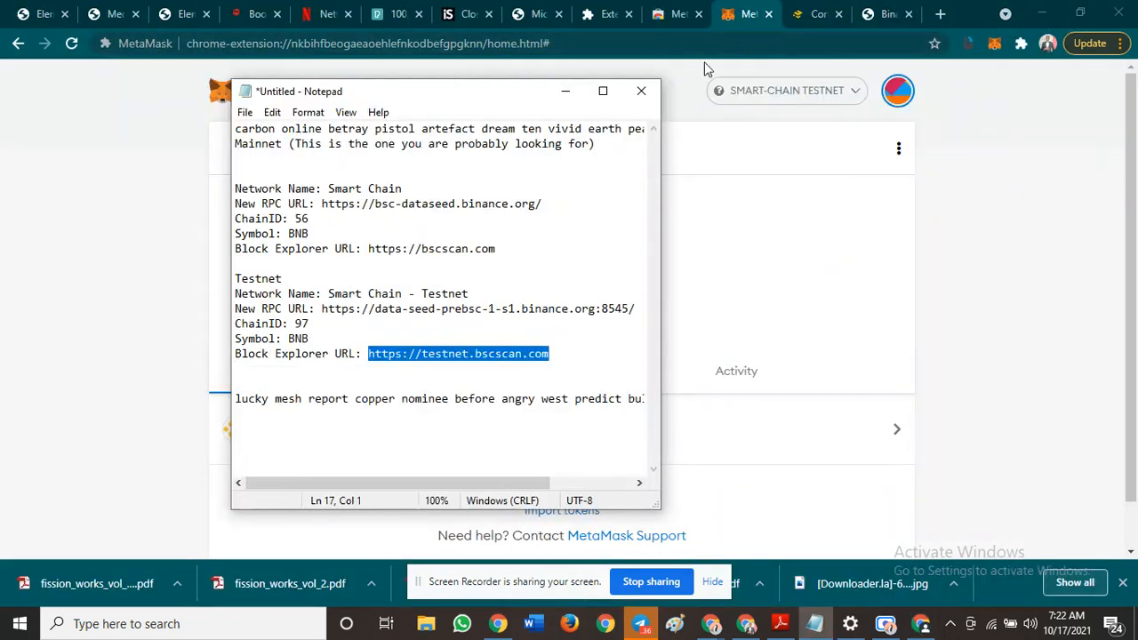
click(1039, 13)
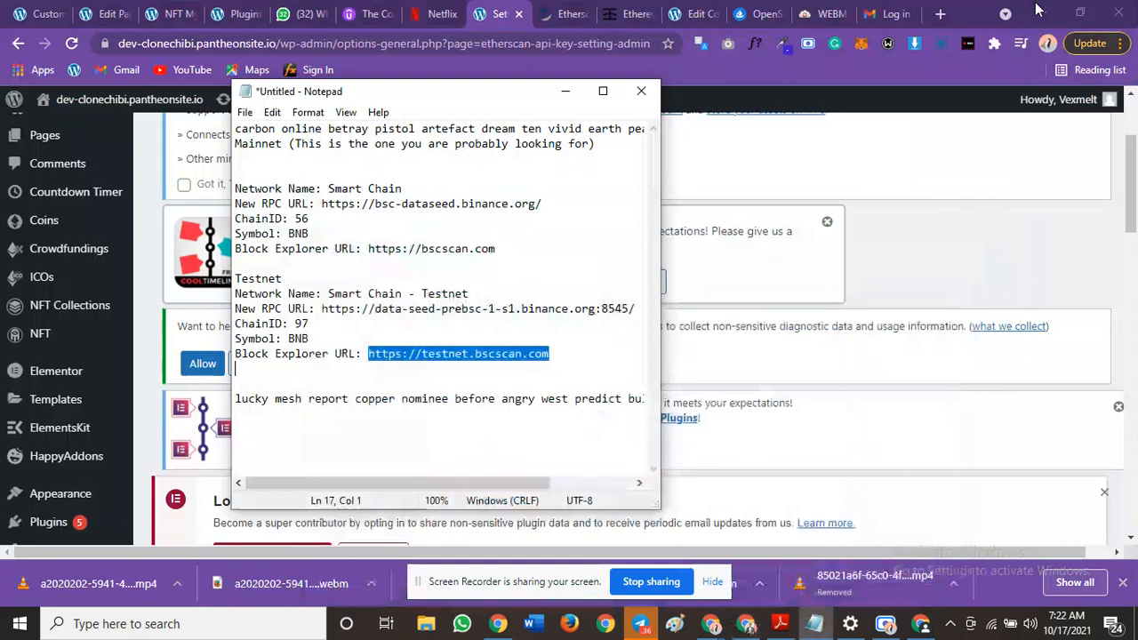
click(566, 91)
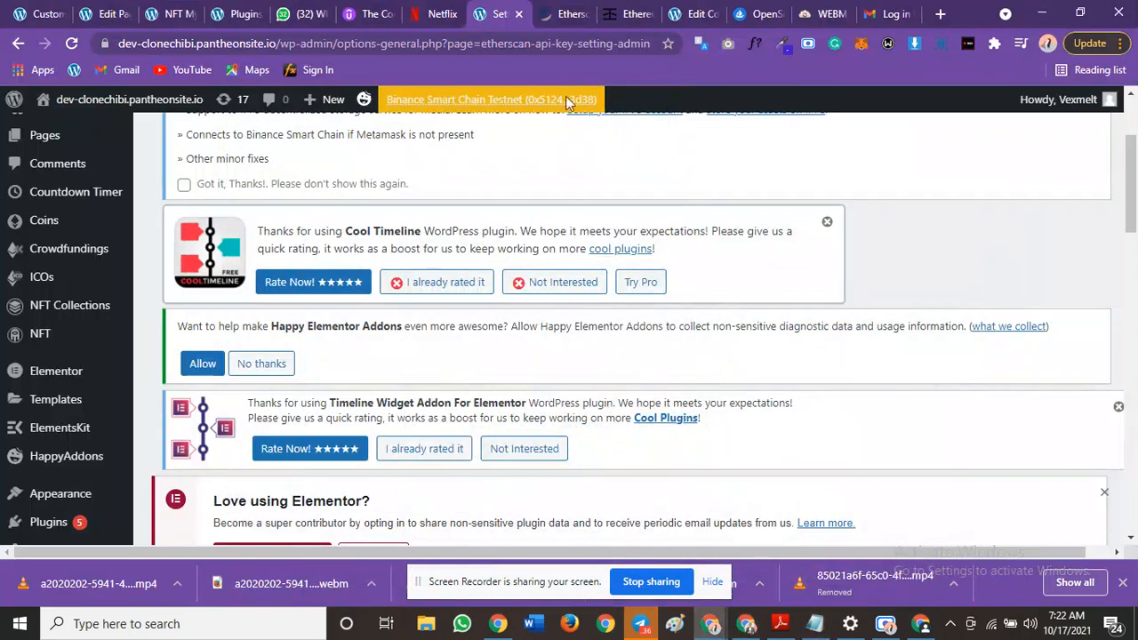
Step: Review the NFT, coin and Infura sections of the WP Smart Contracts settings and save the changes
scroll(715, 232, down, 5)
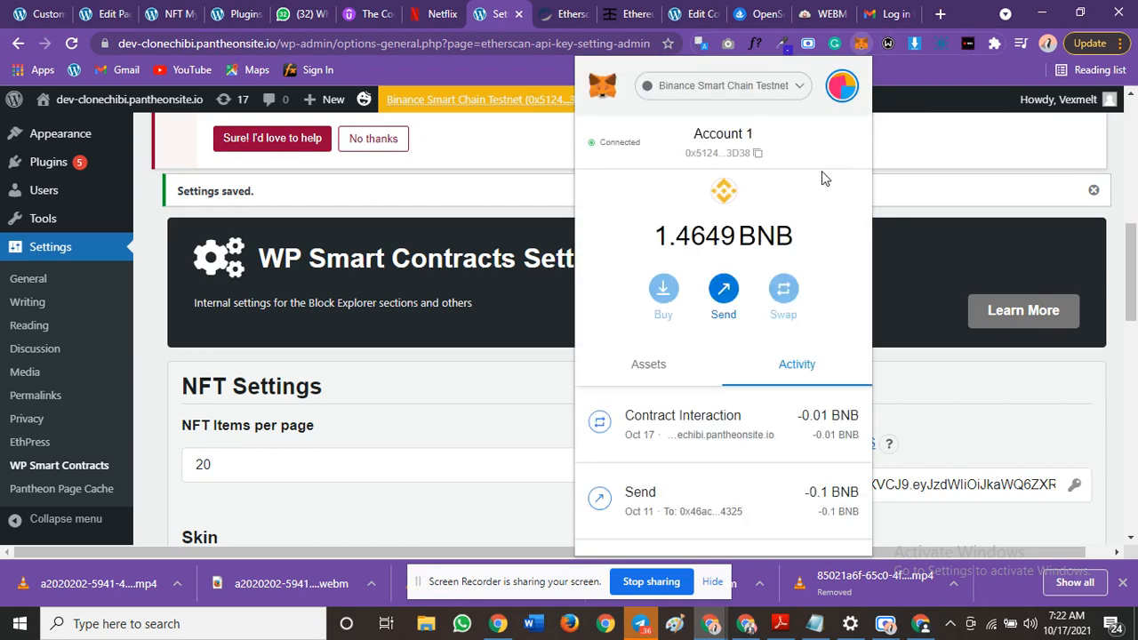
click(936, 230)
scroll(610, 298, down, 7)
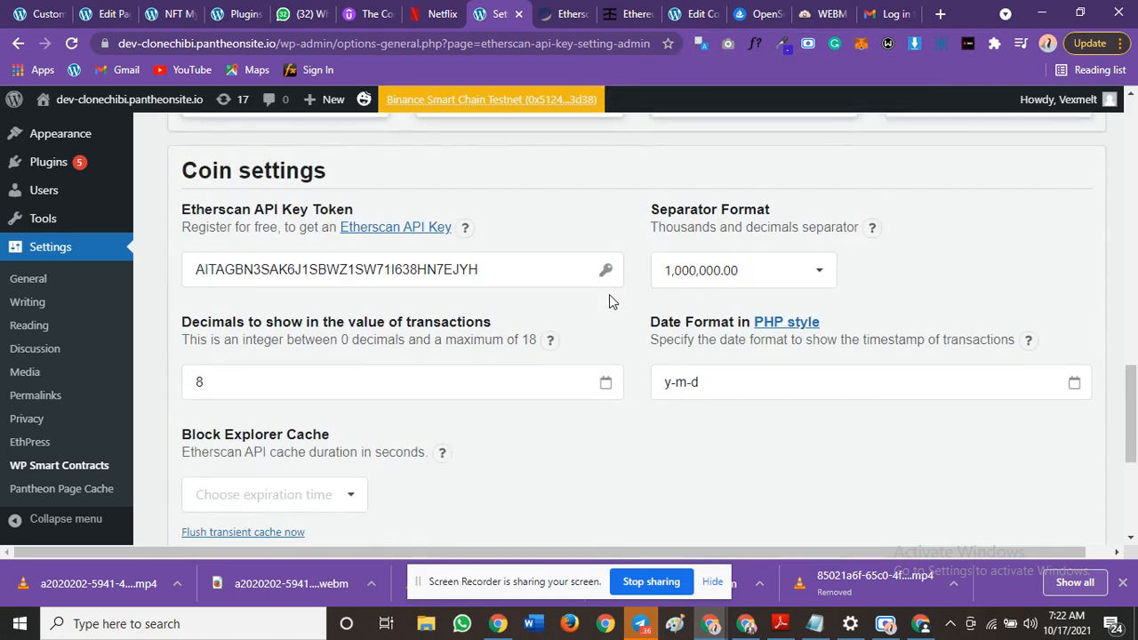
scroll(609, 300, down, 4)
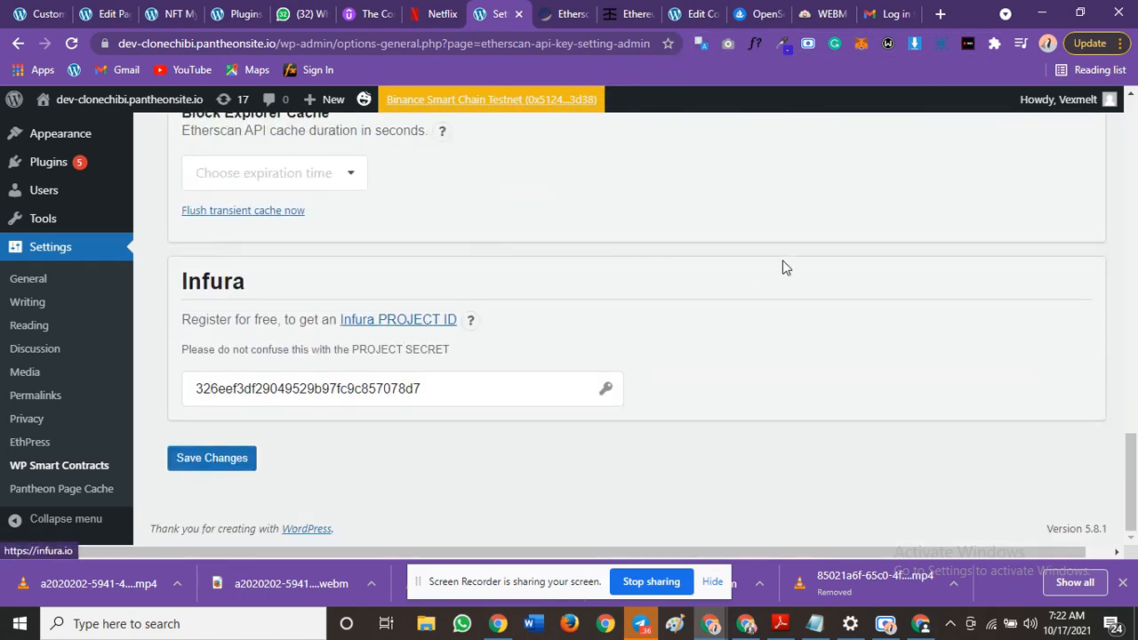
scroll(598, 255, up, 6)
scroll(396, 295, down, 6)
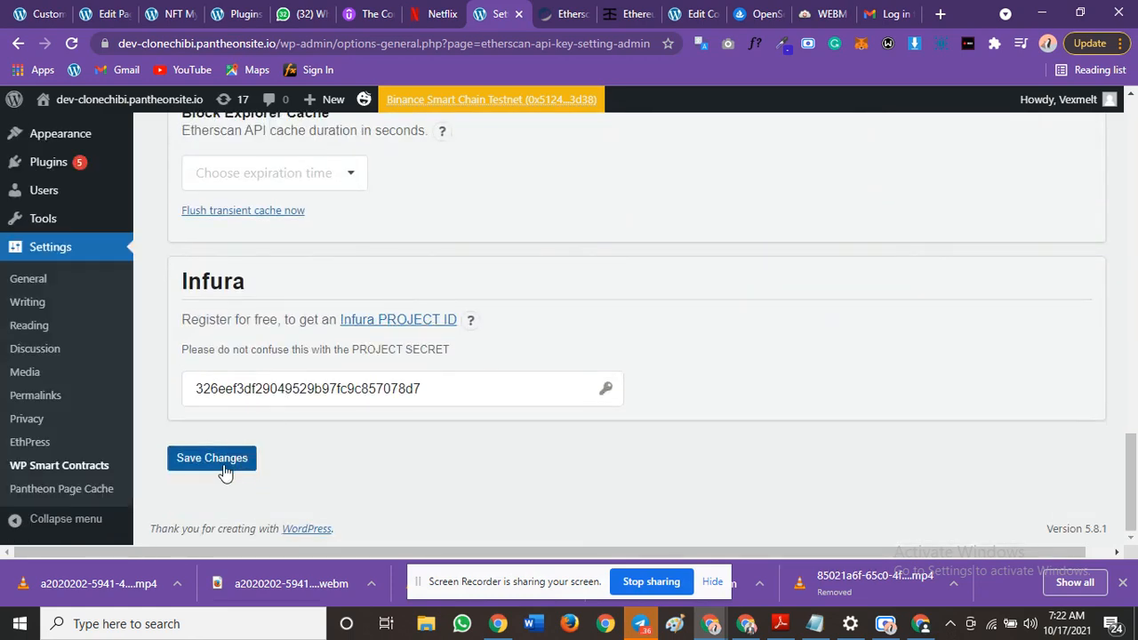
click(215, 459)
Step: Open the list of all NFT Collections in the WordPress admin
scroll(292, 299, up, 6)
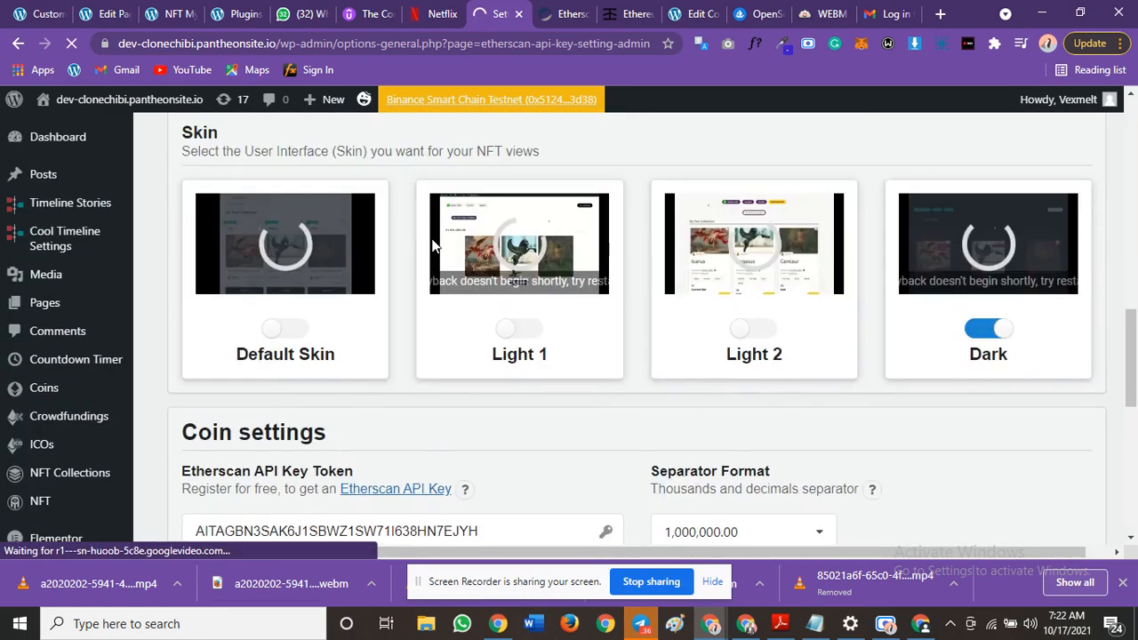
scroll(434, 246, up, 2)
scroll(178, 200, down, 4)
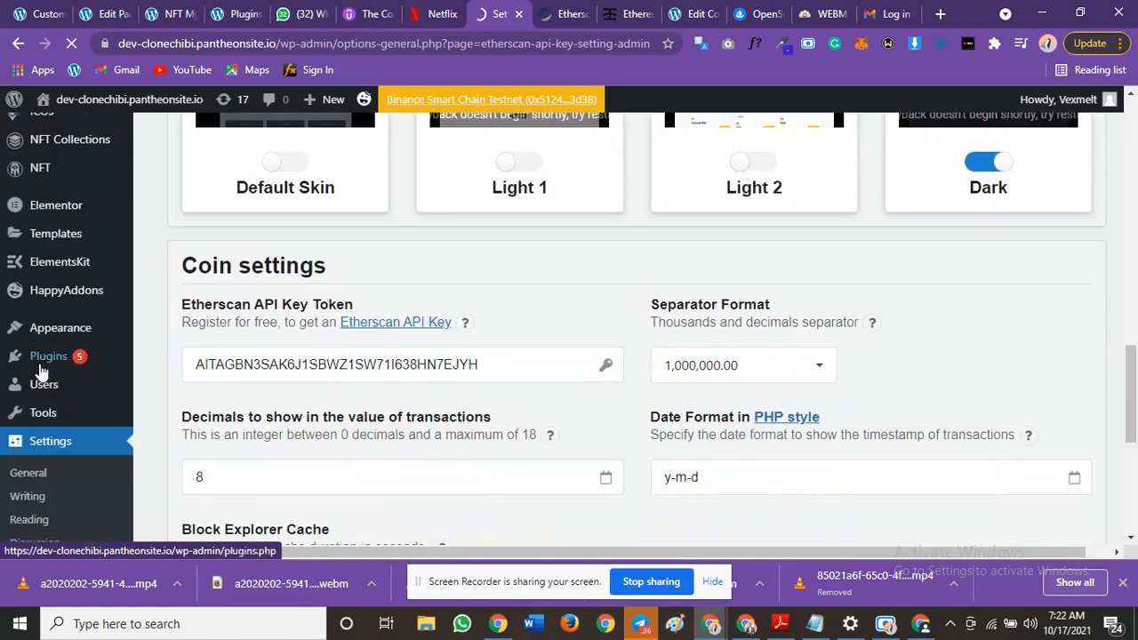
scroll(51, 298, up, 2)
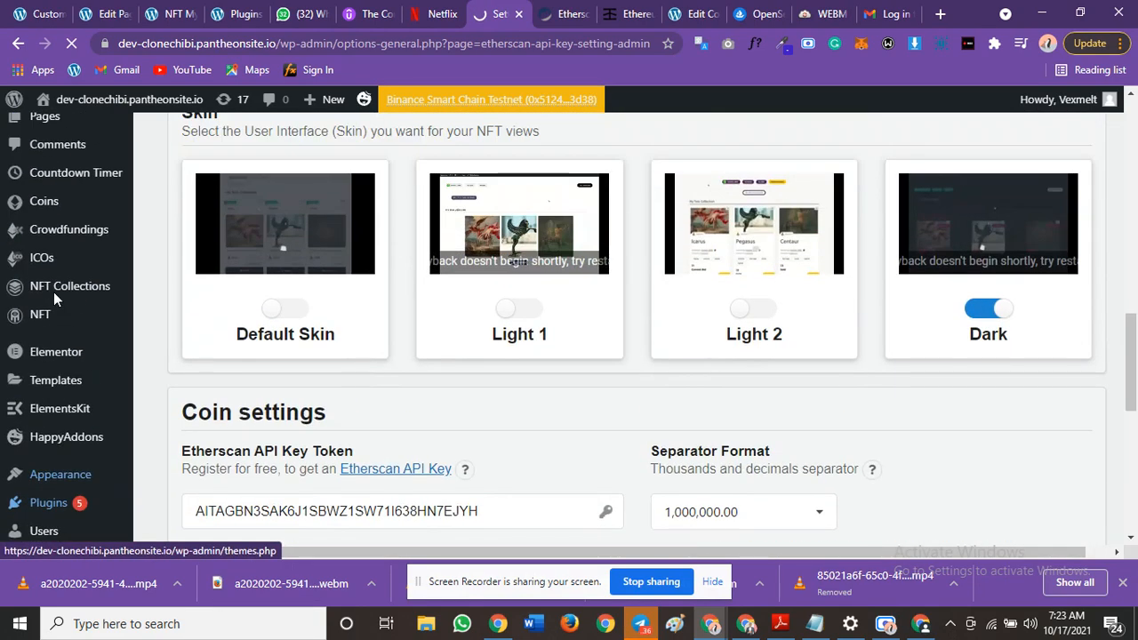
scroll(54, 298, up, 1)
mouse_move(31, 396)
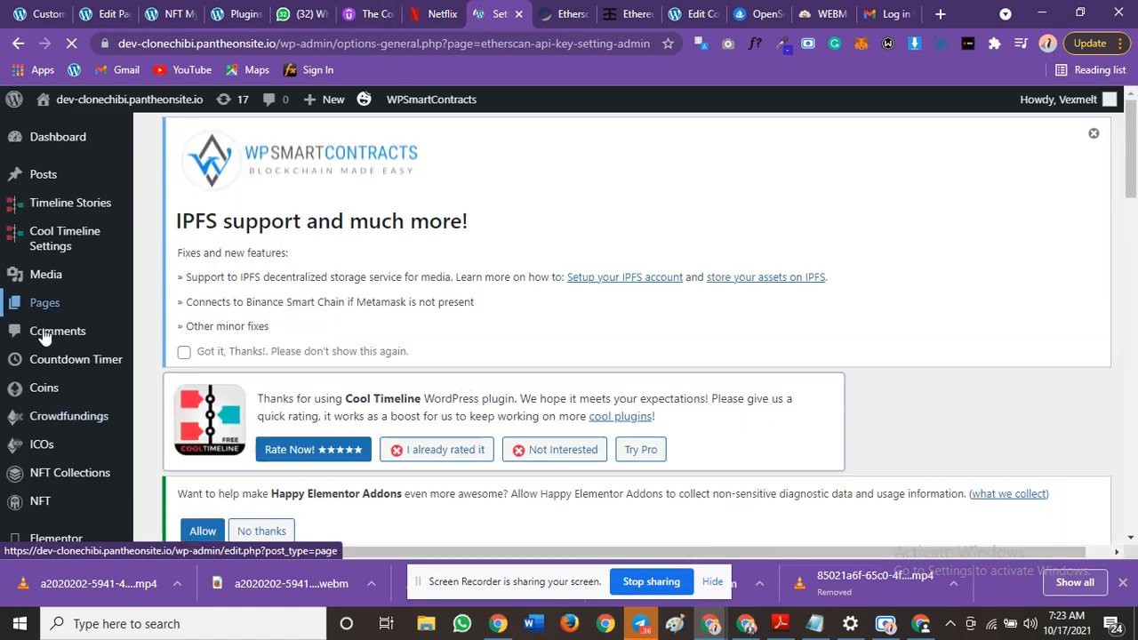
scroll(40, 369, down, 1)
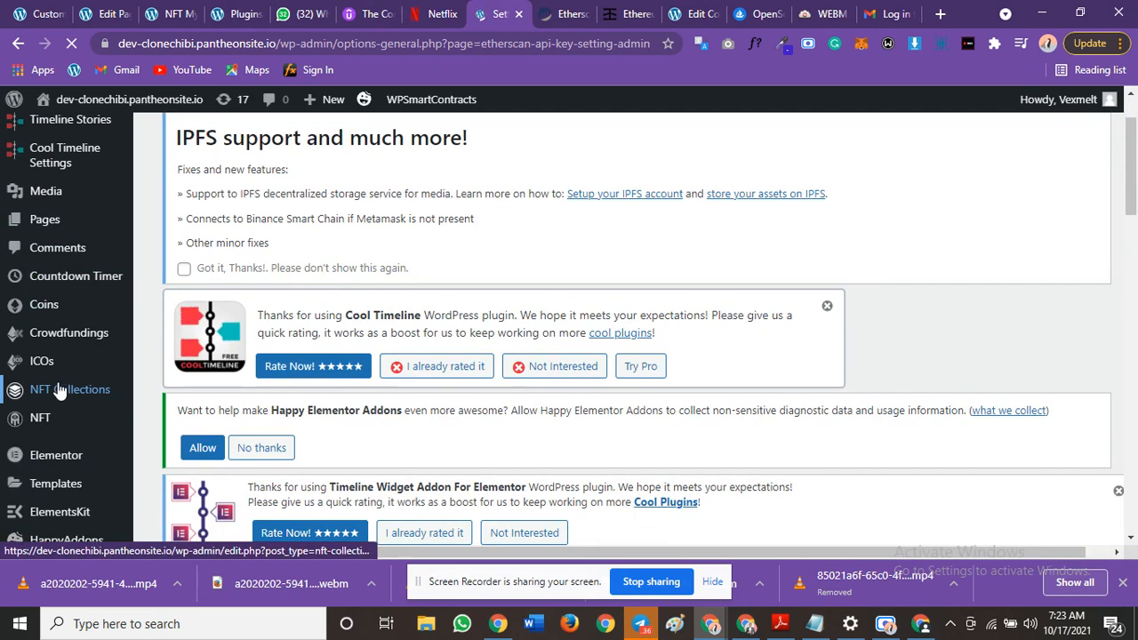
mouse_move(42, 352)
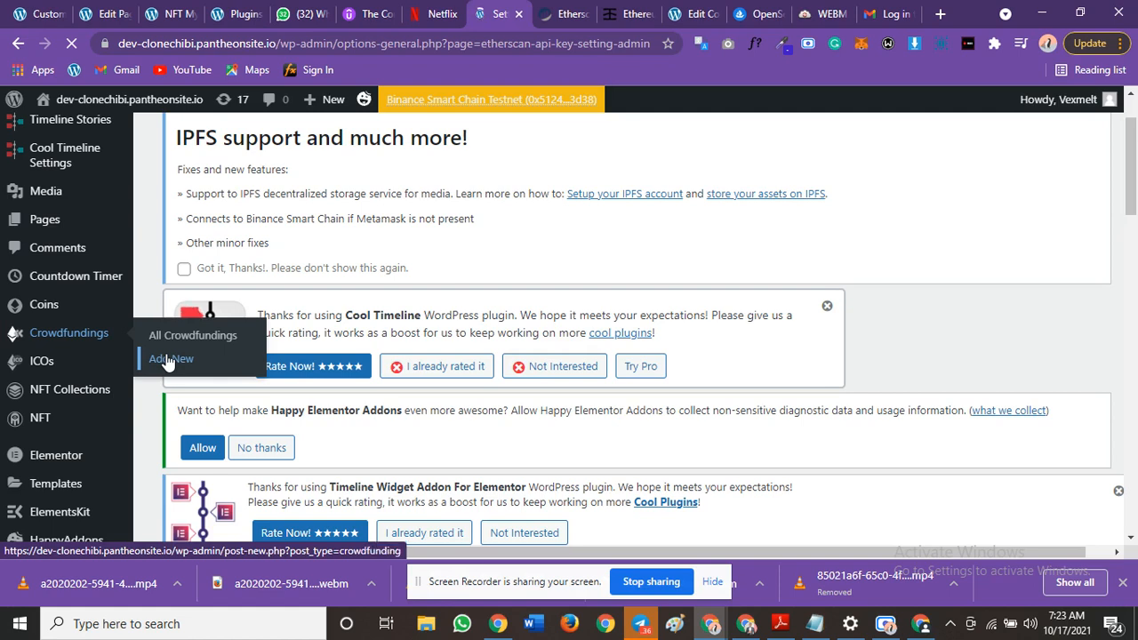
mouse_move(87, 396)
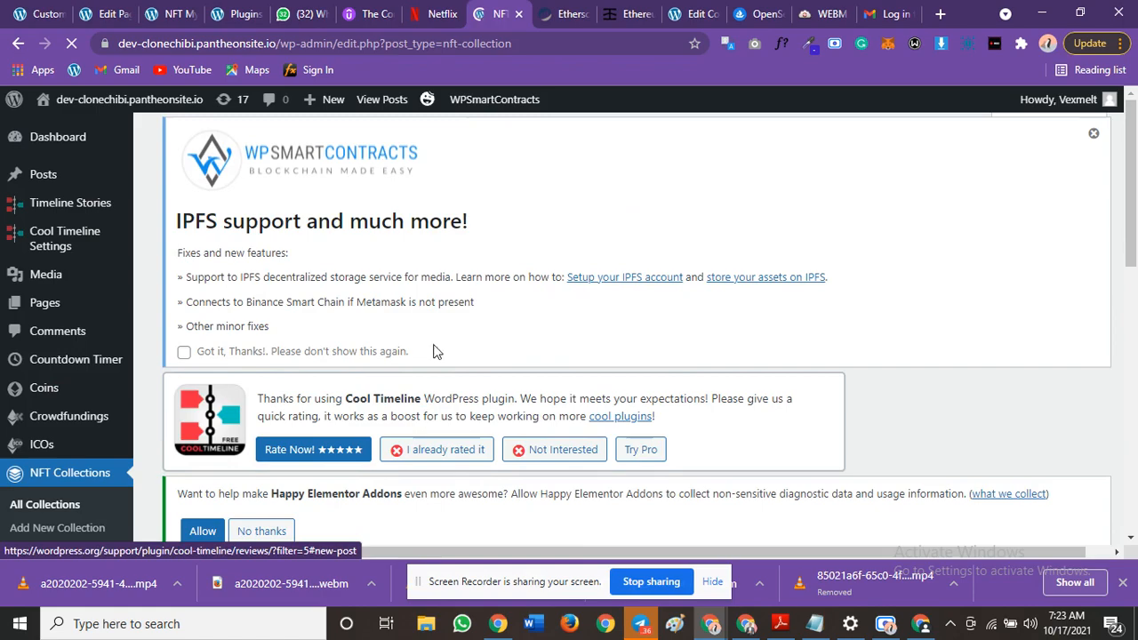
Step: Review the existing NFT collections and open the form for adding a new collection
scroll(484, 331, down, 8)
scroll(469, 336, up, 2)
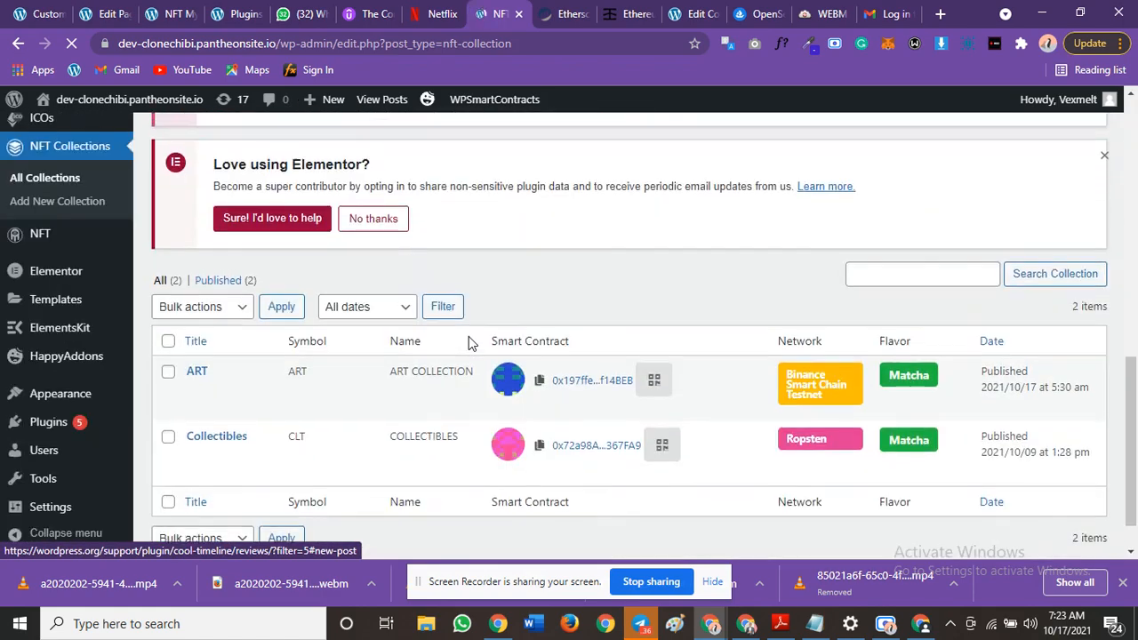
scroll(443, 337, down, 3)
scroll(445, 343, up, 5)
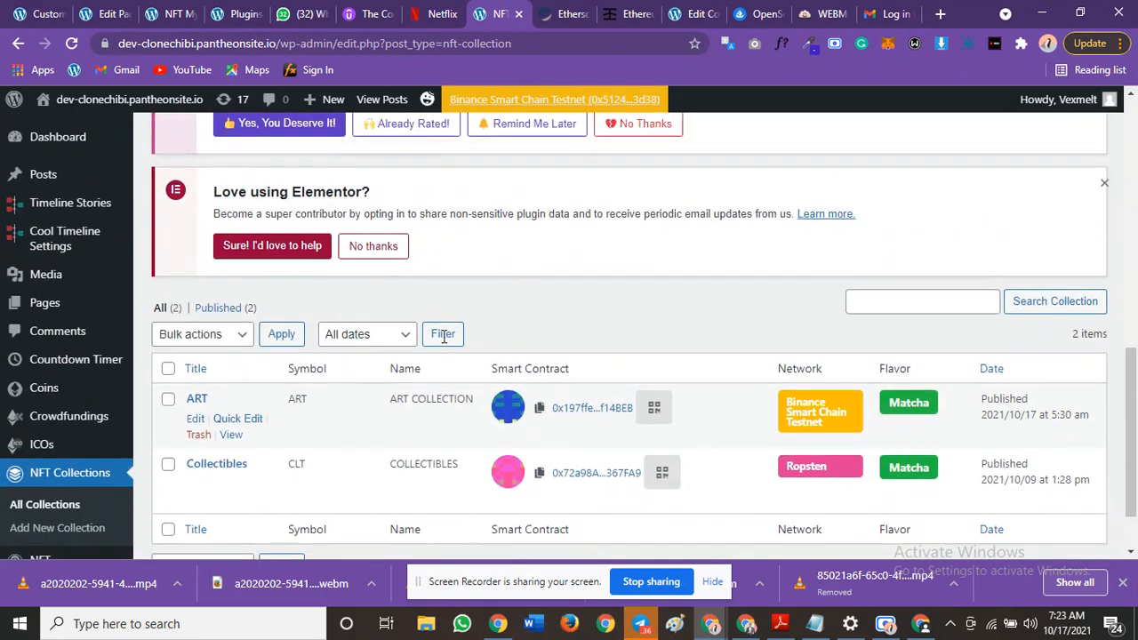
scroll(434, 342, up, 3)
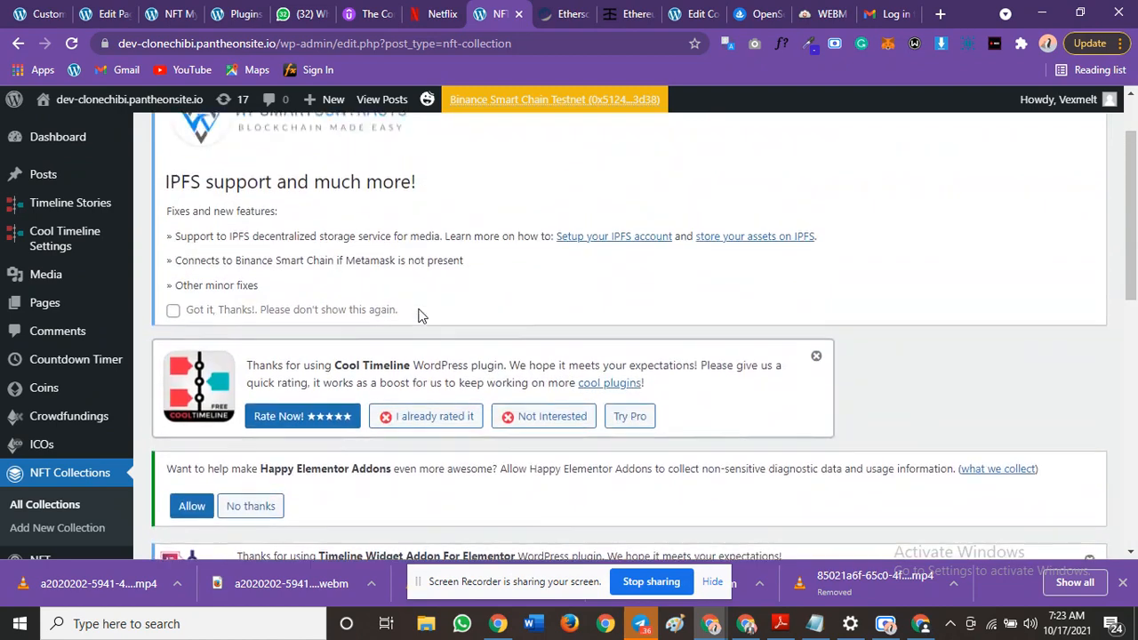
click(371, 143)
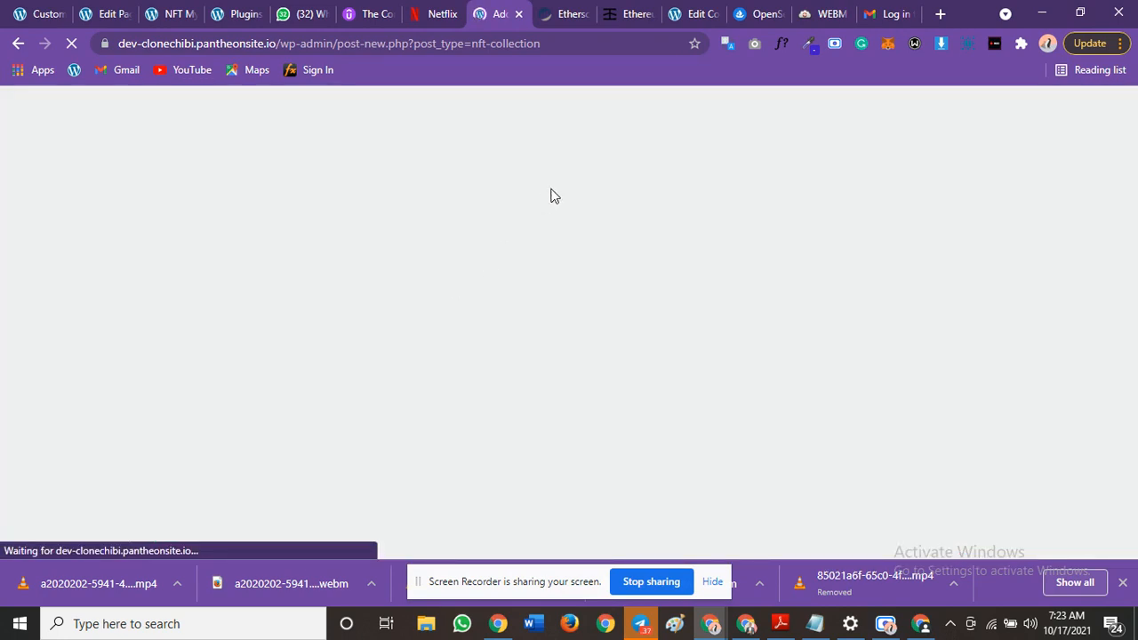
Step: Check OpenSea's category list for a collection idea and title the new collection "sports"
scroll(549, 199, down, 3)
scroll(358, 358, down, 8)
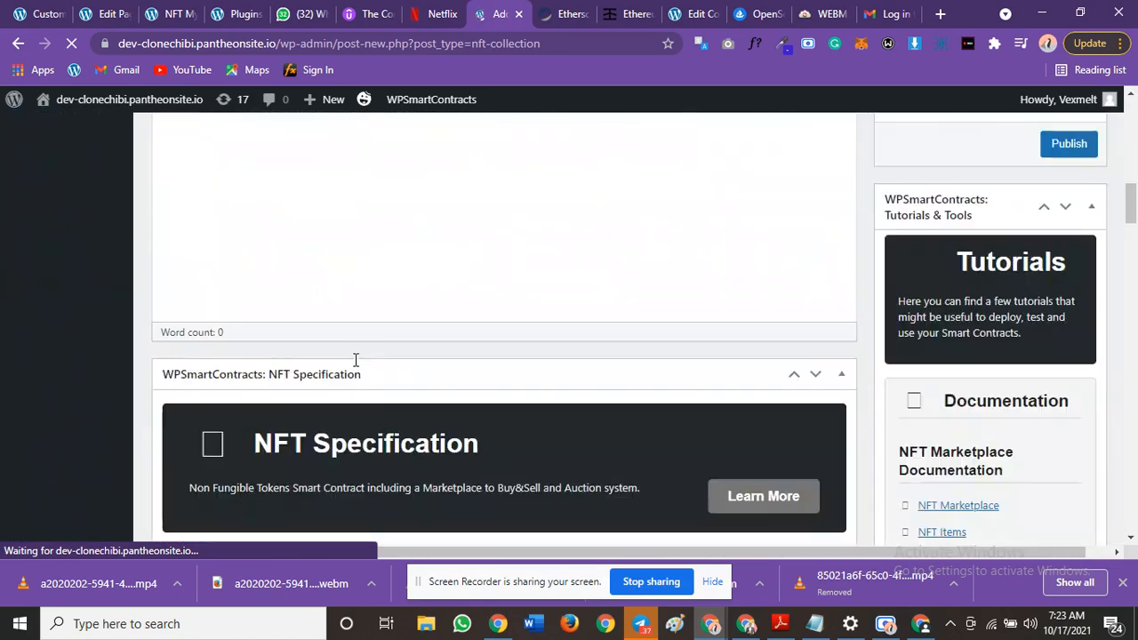
scroll(358, 357, up, 5)
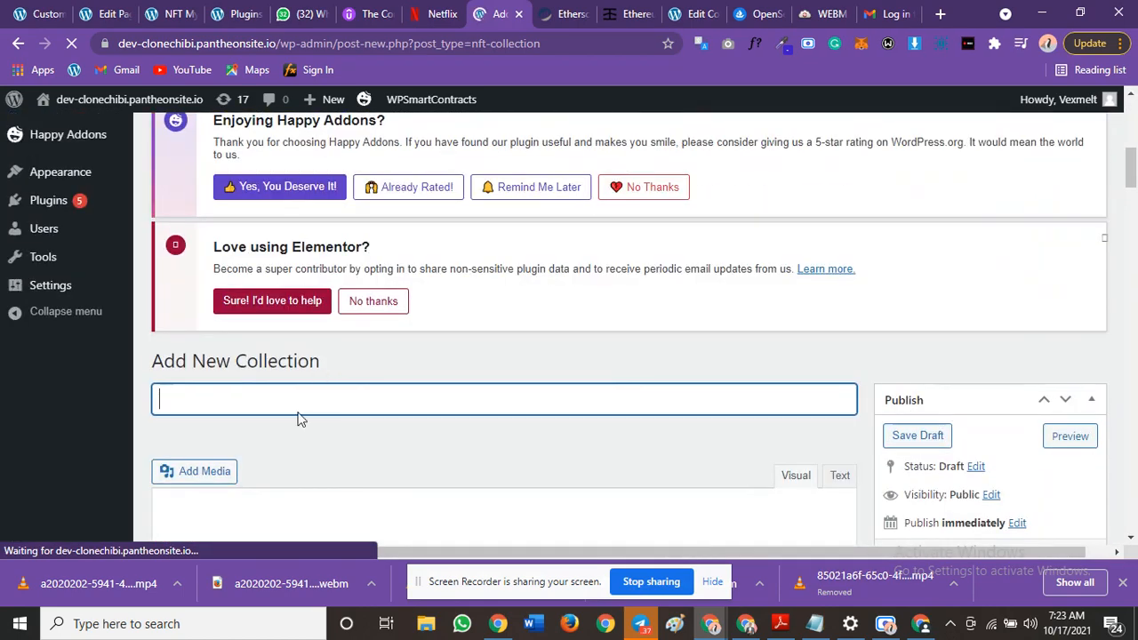
click(740, 12)
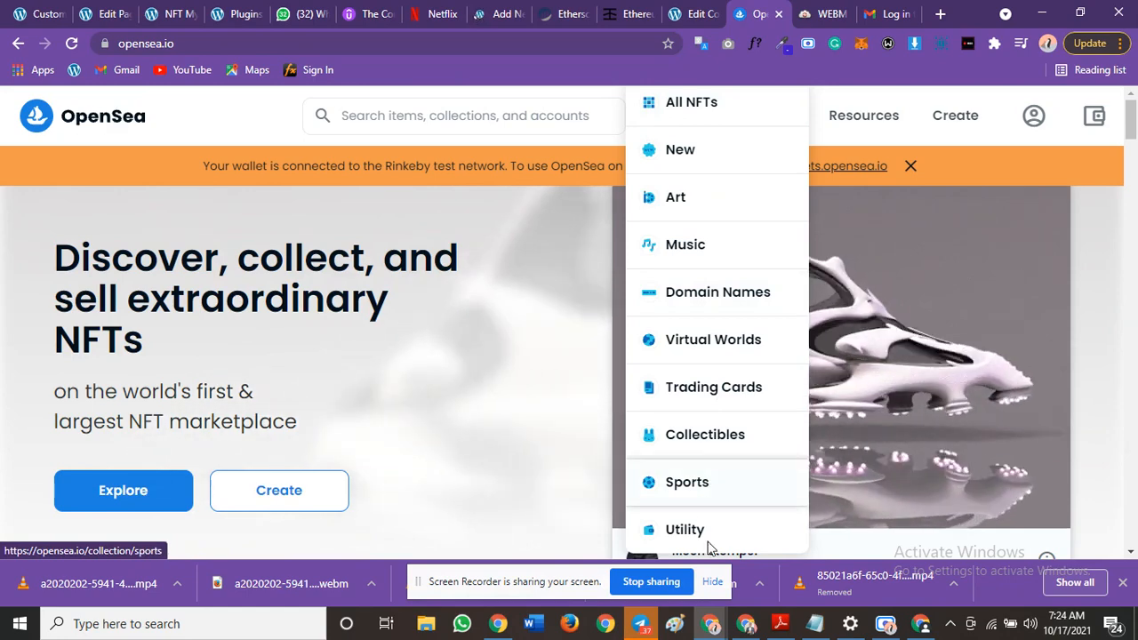
click(502, 13)
text(sports)
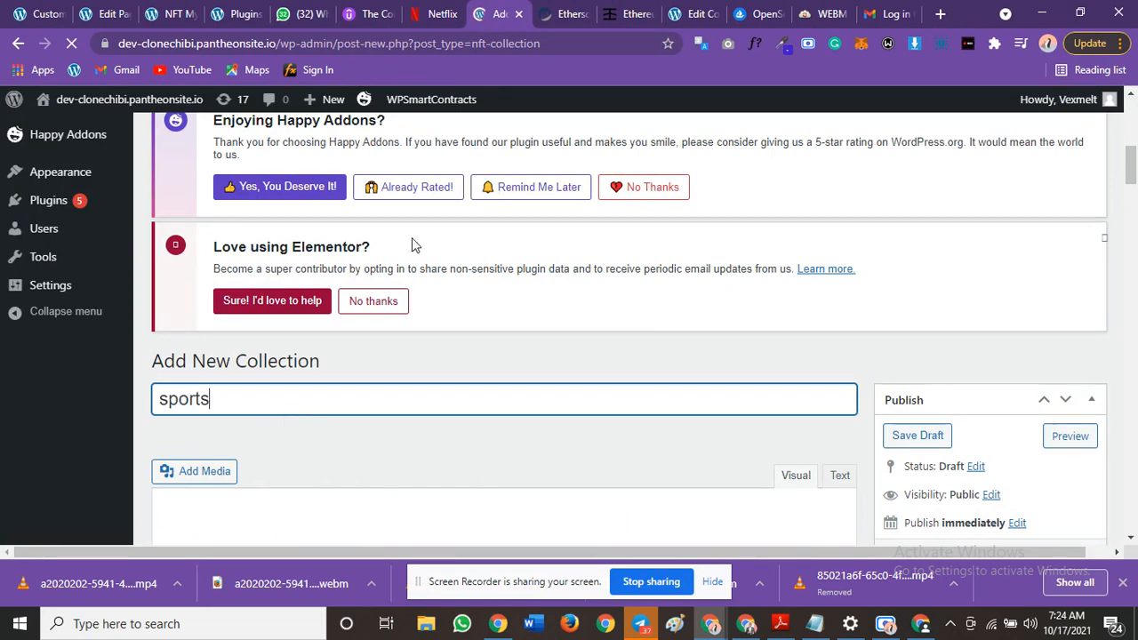
scroll(424, 369, down, 3)
click(369, 336)
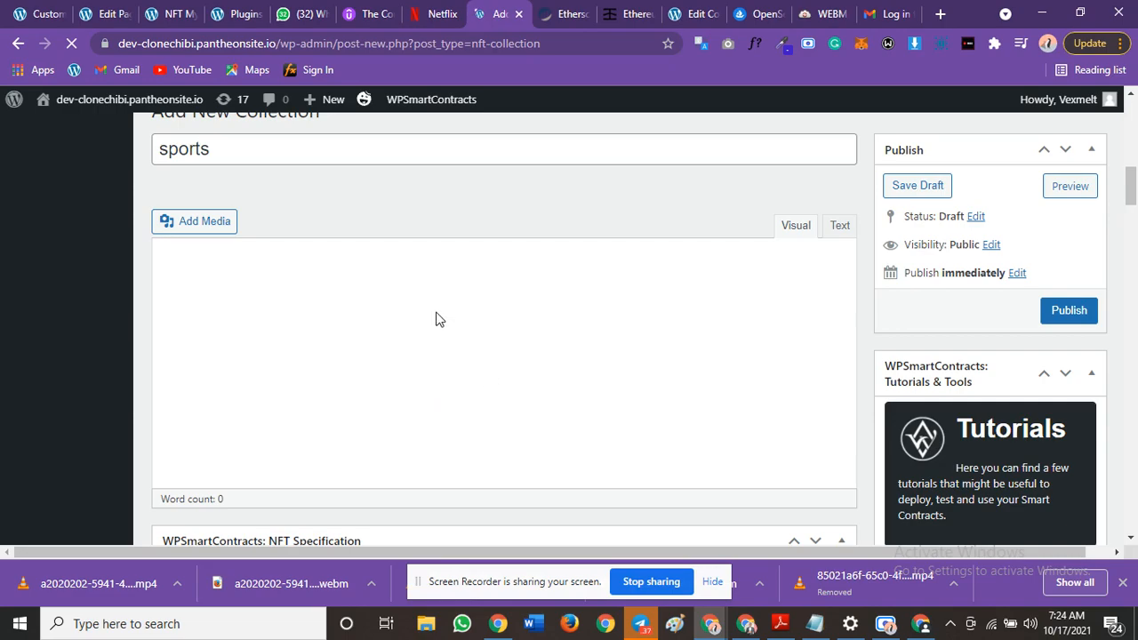
scroll(520, 310, down, 5)
scroll(517, 306, up, 8)
scroll(381, 315, up, 5)
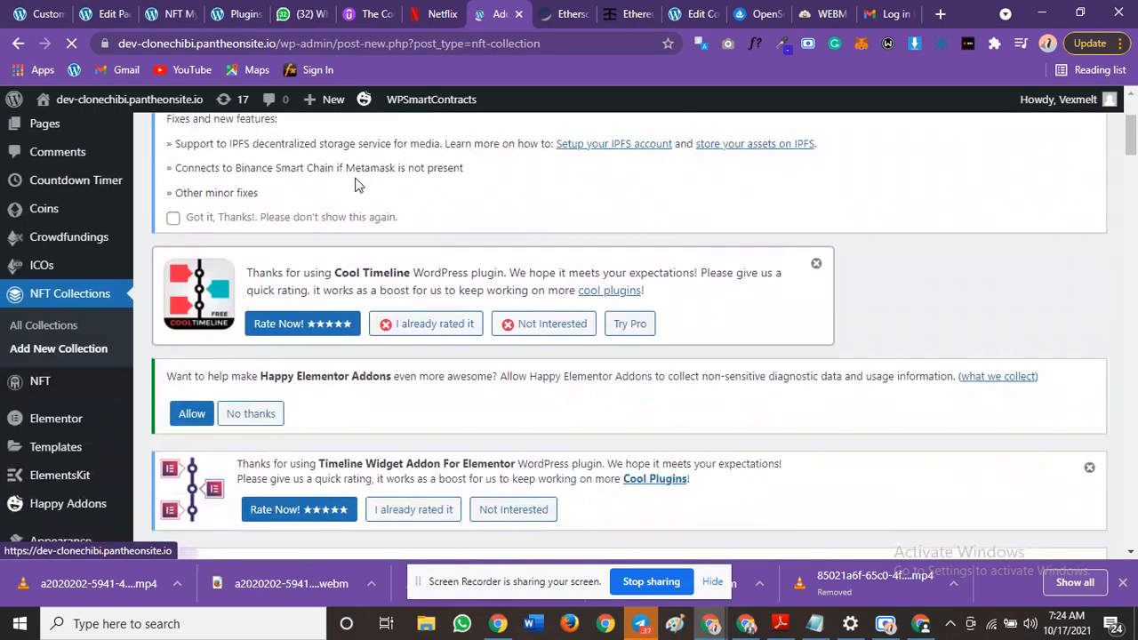
scroll(386, 204, down, 7)
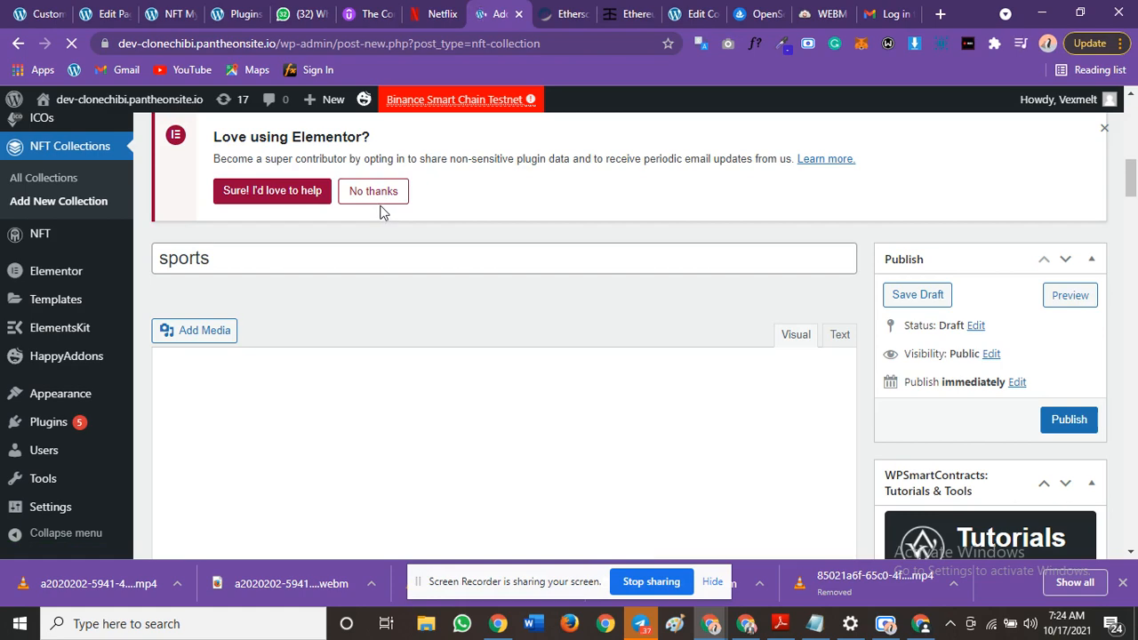
scroll(471, 249, down, 2)
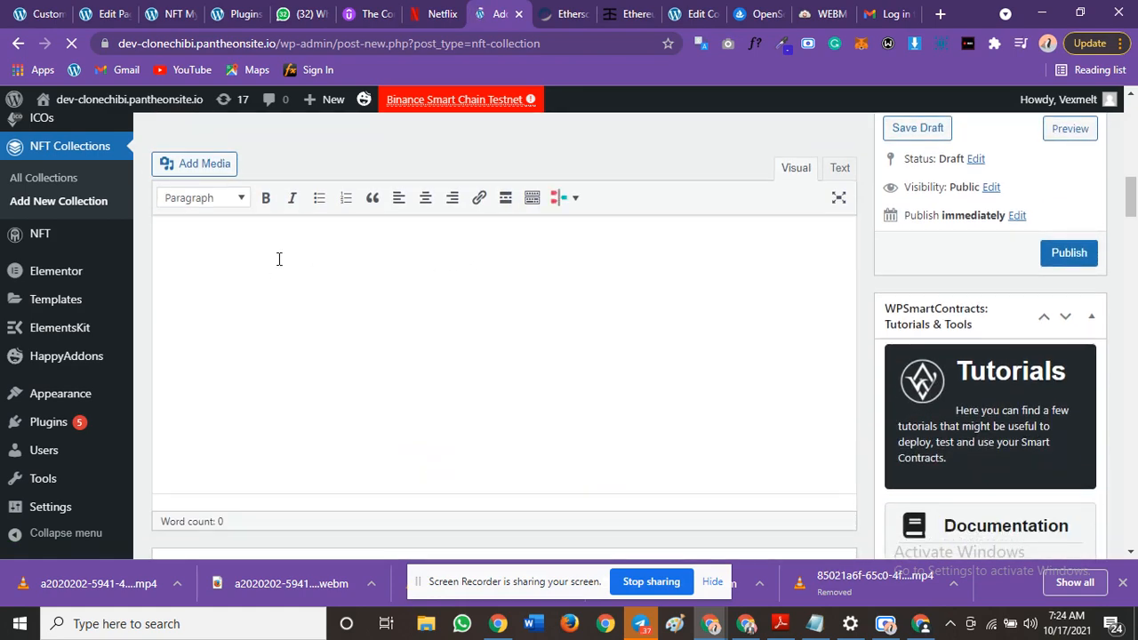
scroll(470, 249, up, 3)
scroll(471, 249, down, 1)
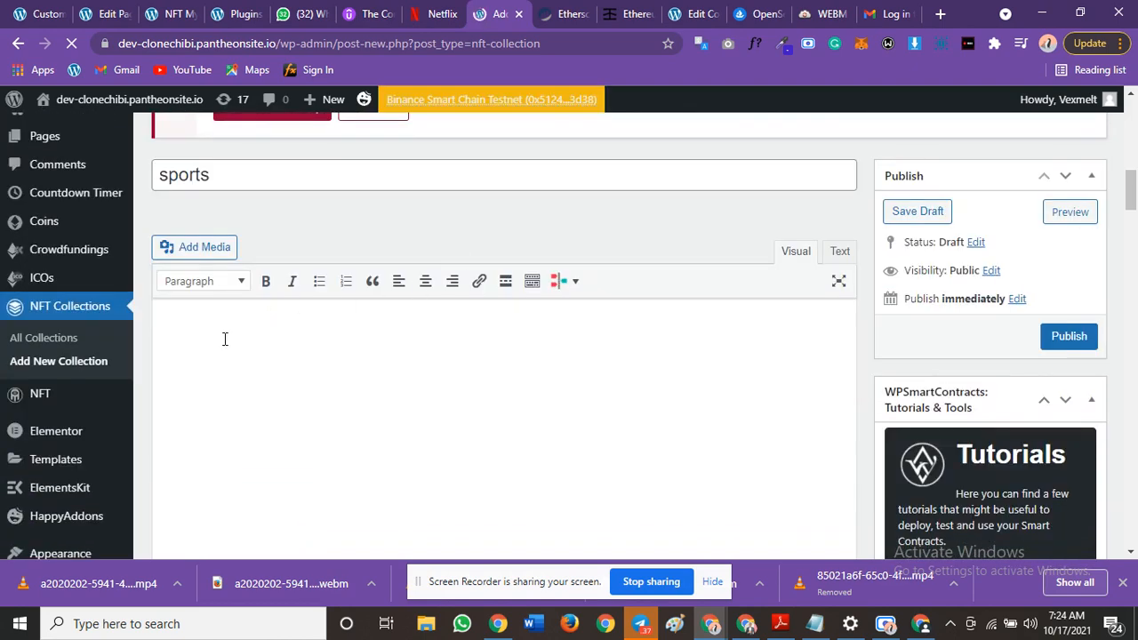
scroll(223, 337, down, 1)
scroll(253, 270, up, 3)
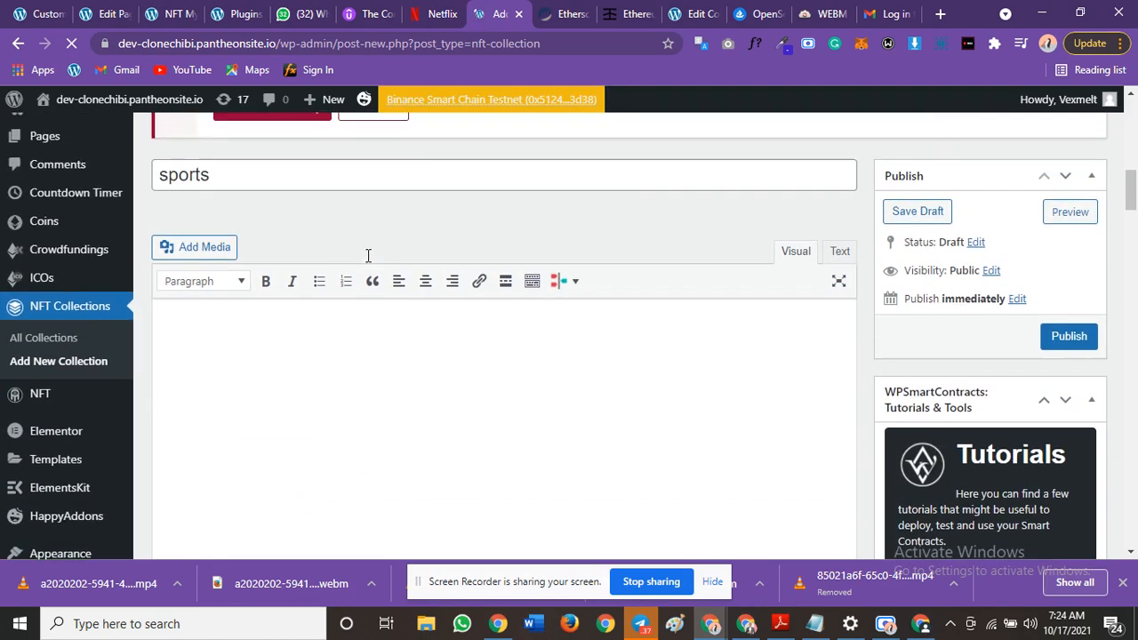
Step: Examine the Matcha flavor's features and the Smart Contracts Options fields of the new collection
scroll(294, 320, down, 3)
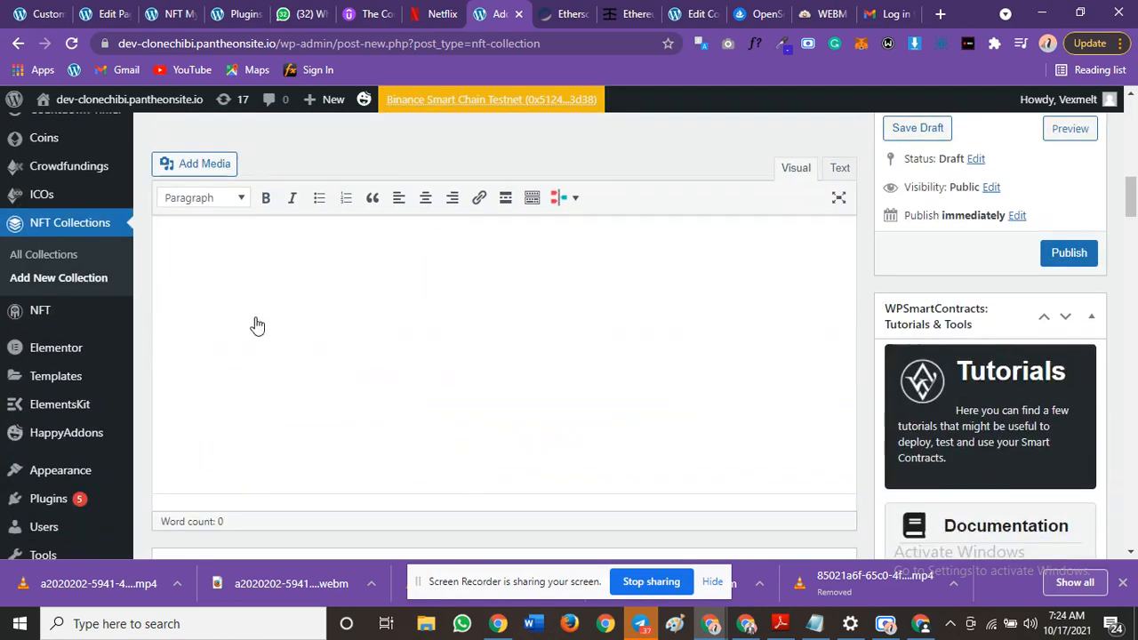
scroll(258, 278, down, 10)
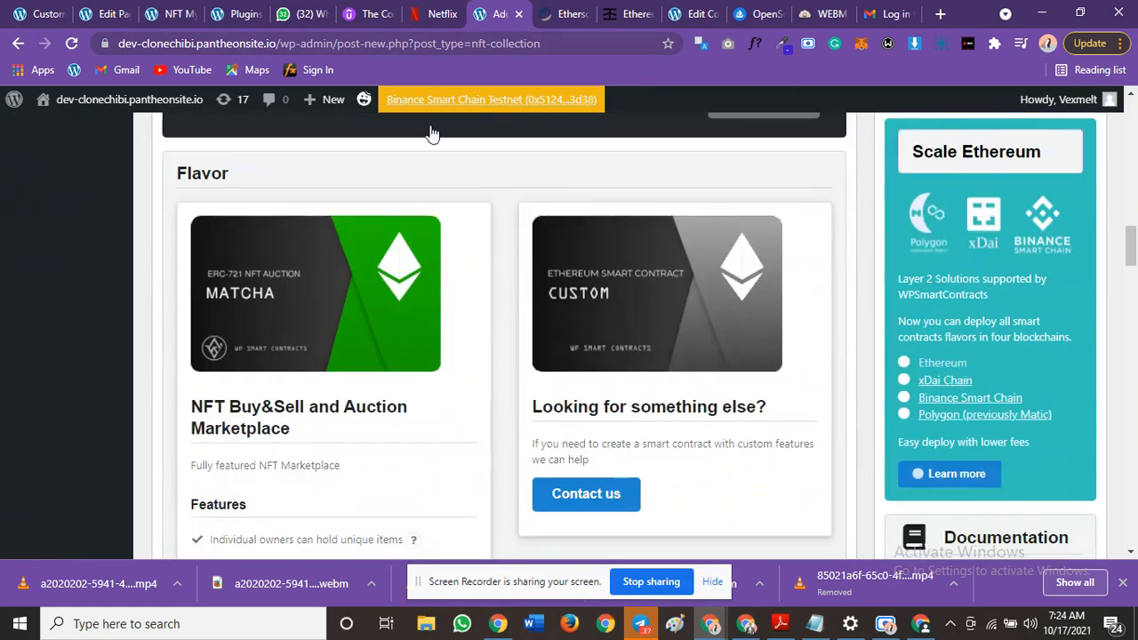
scroll(425, 319, down, 2)
scroll(389, 285, up, 3)
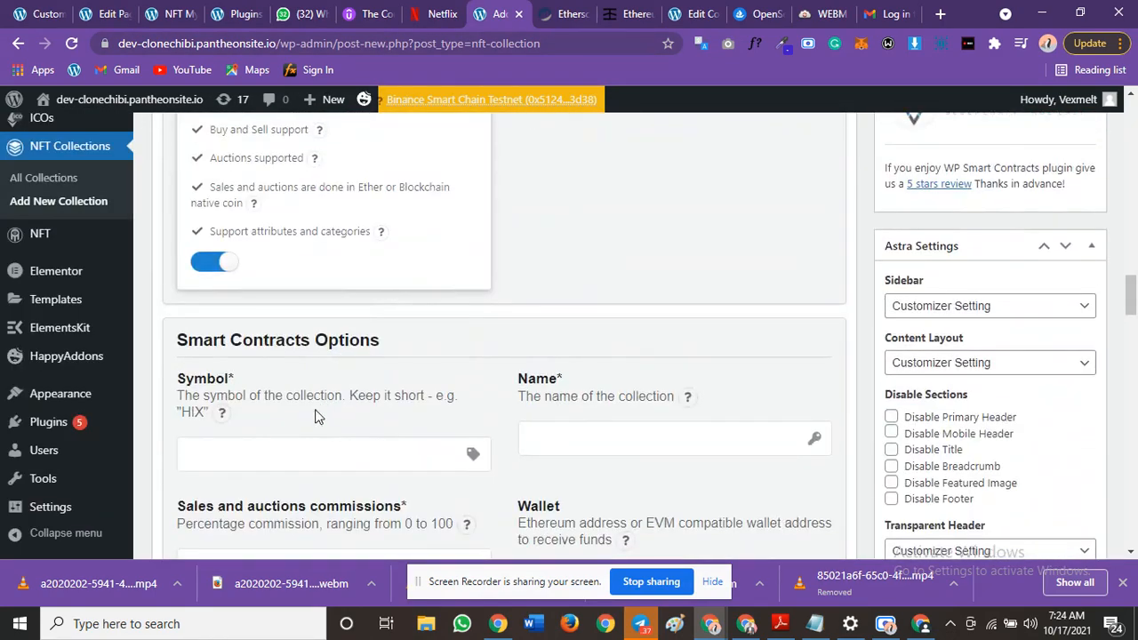
scroll(317, 406, down, 1)
scroll(267, 378, up, 10)
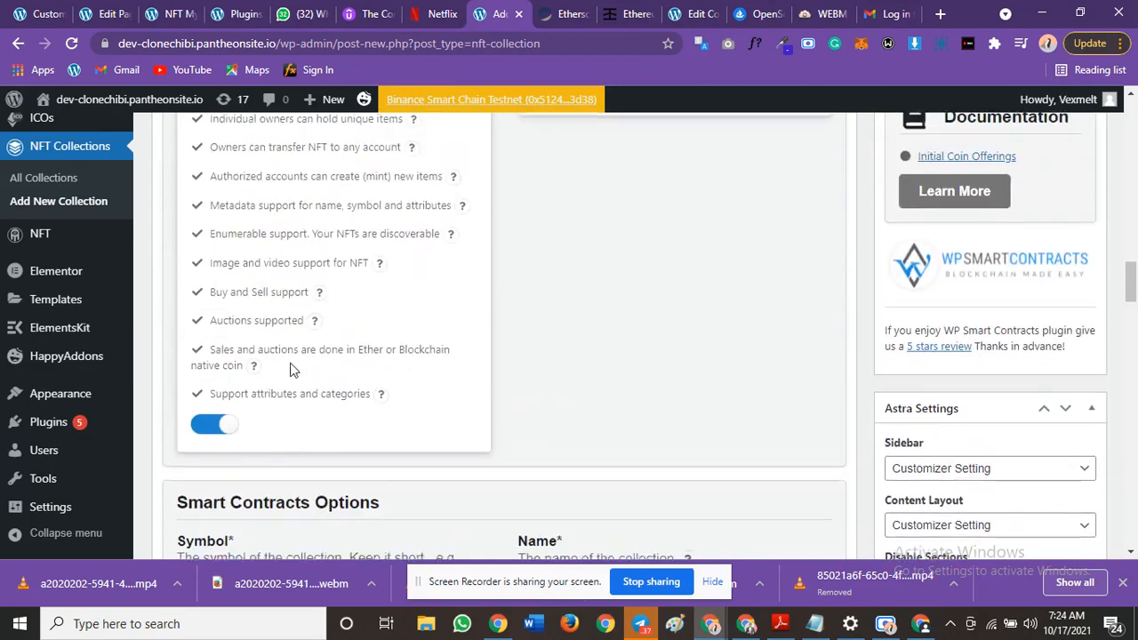
scroll(302, 320, up, 4)
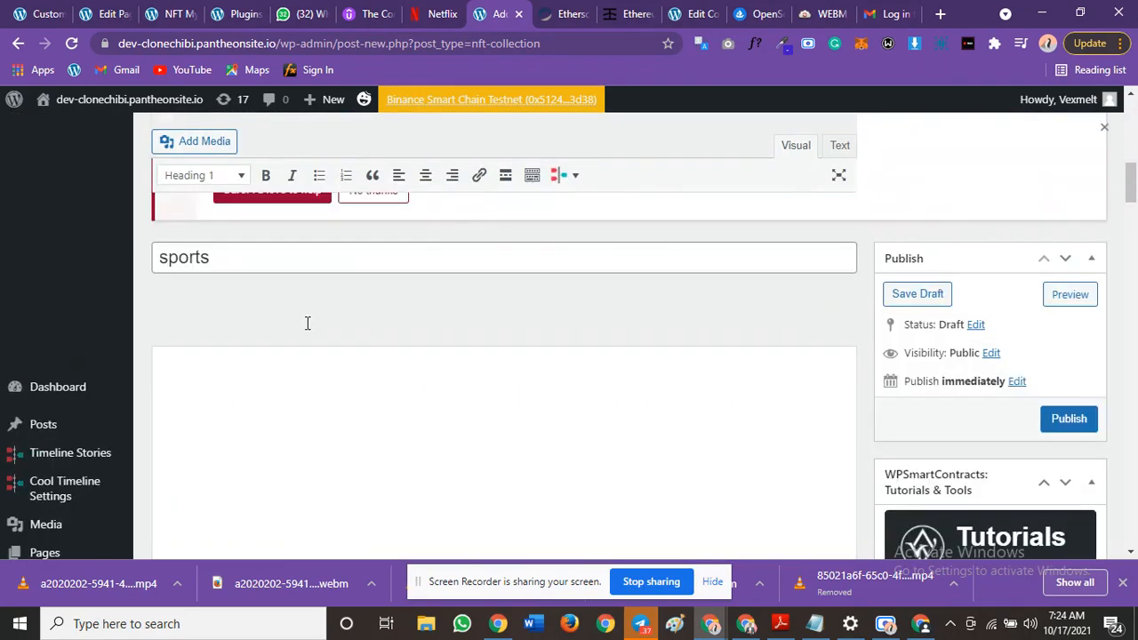
scroll(307, 325, down, 4)
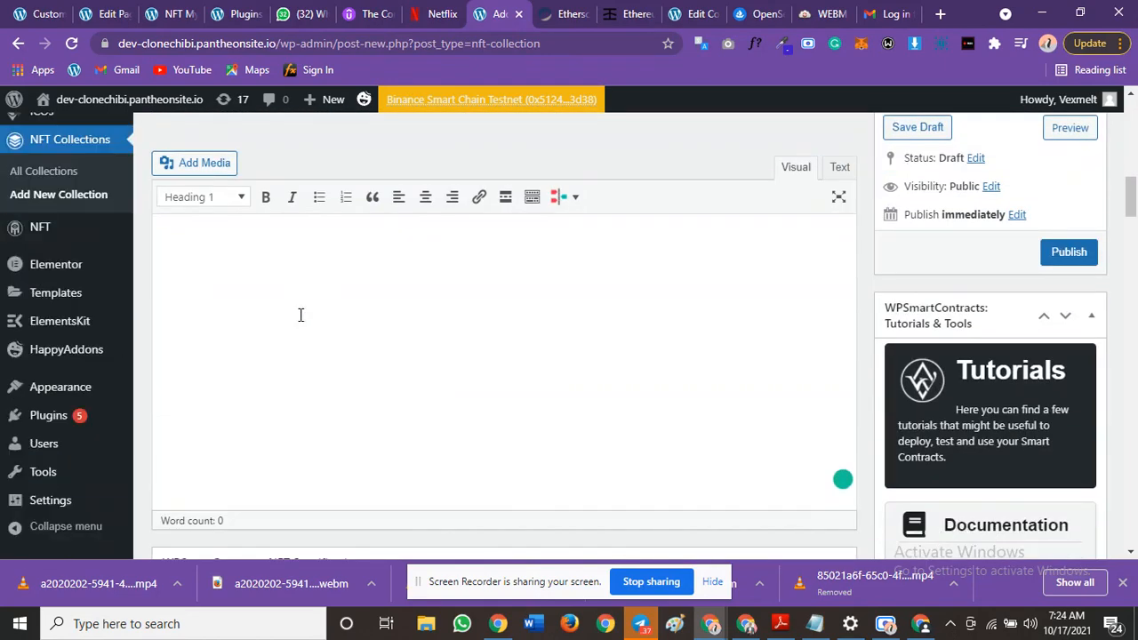
Step: Enter "description" as the heading text in the content body of the sports collection
click(258, 282)
scroll(258, 281, up, 1)
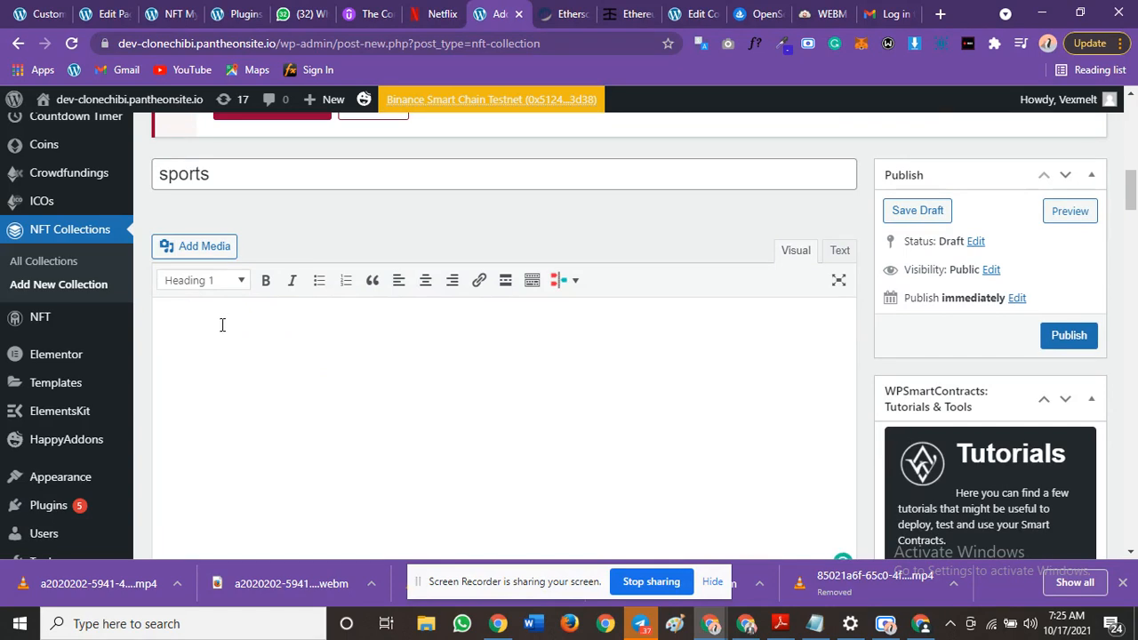
text(decriptiion)
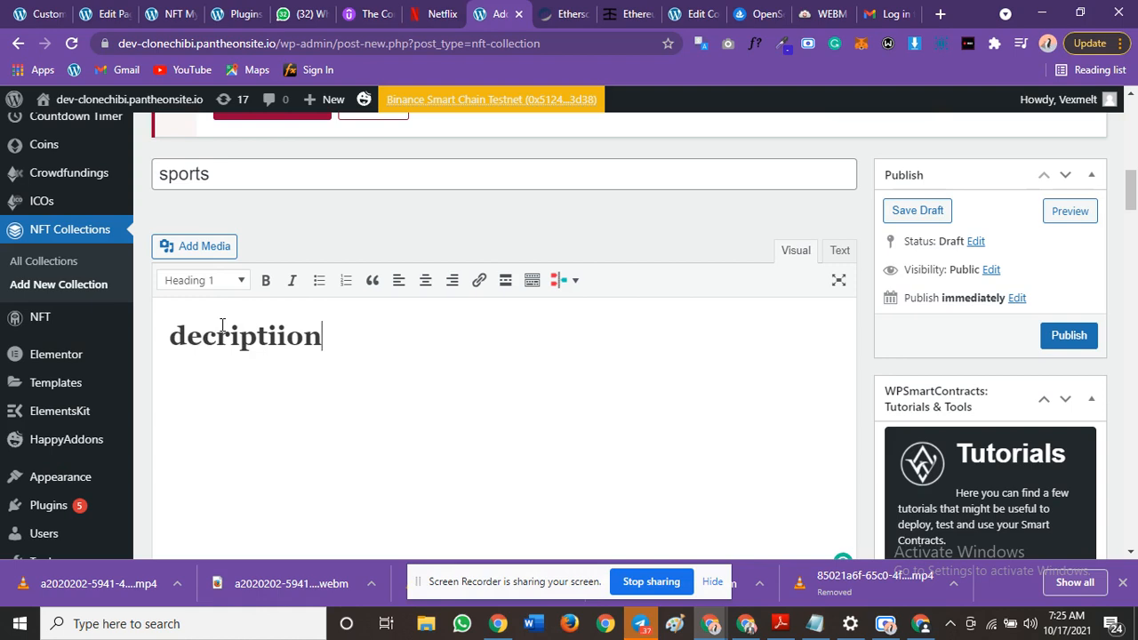
key(BackSpace)
key(BackSpace)
key(BackSpace)
key(BackSpace)
key(BackSpace)
key(BackSpace)
key(BackSpace)
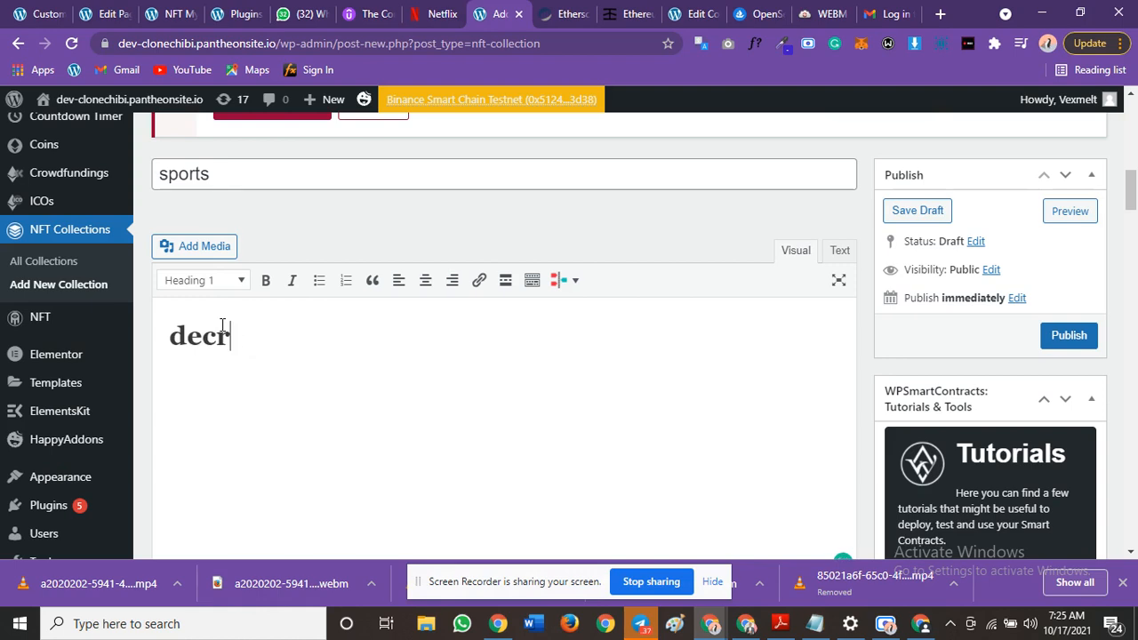
key(BackSpace)
key(BackSpace)
text(scription)
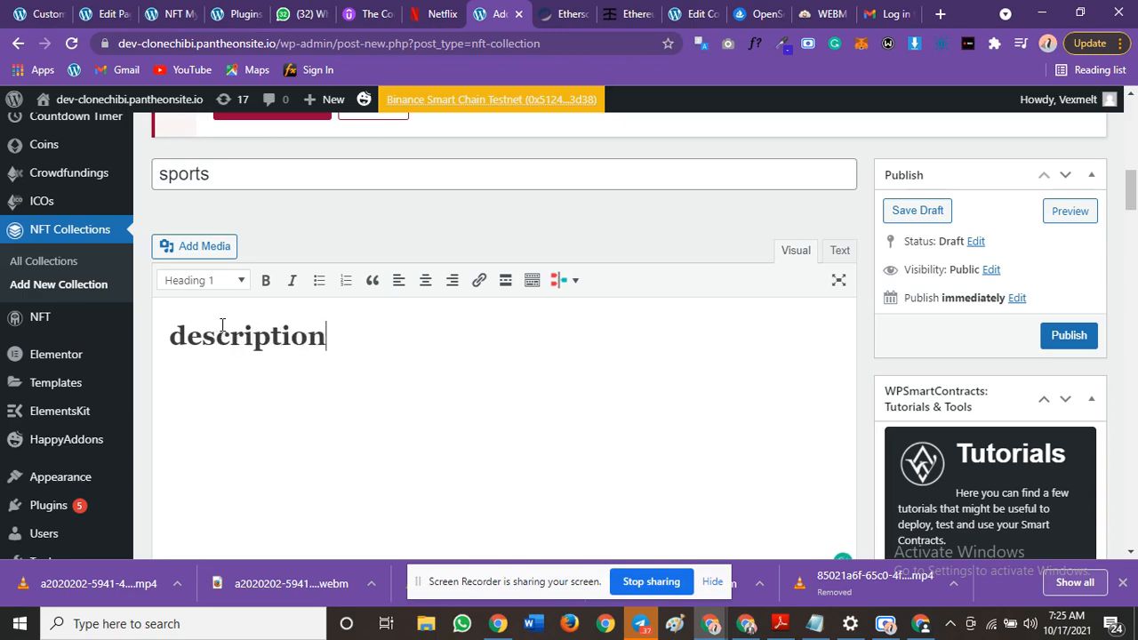
Step: Fill in the Smart Contracts Options with symbol SPT, name SPORTS and a sales and auctions commission of 20 percent
scroll(469, 323, down, 3)
scroll(460, 293, down, 10)
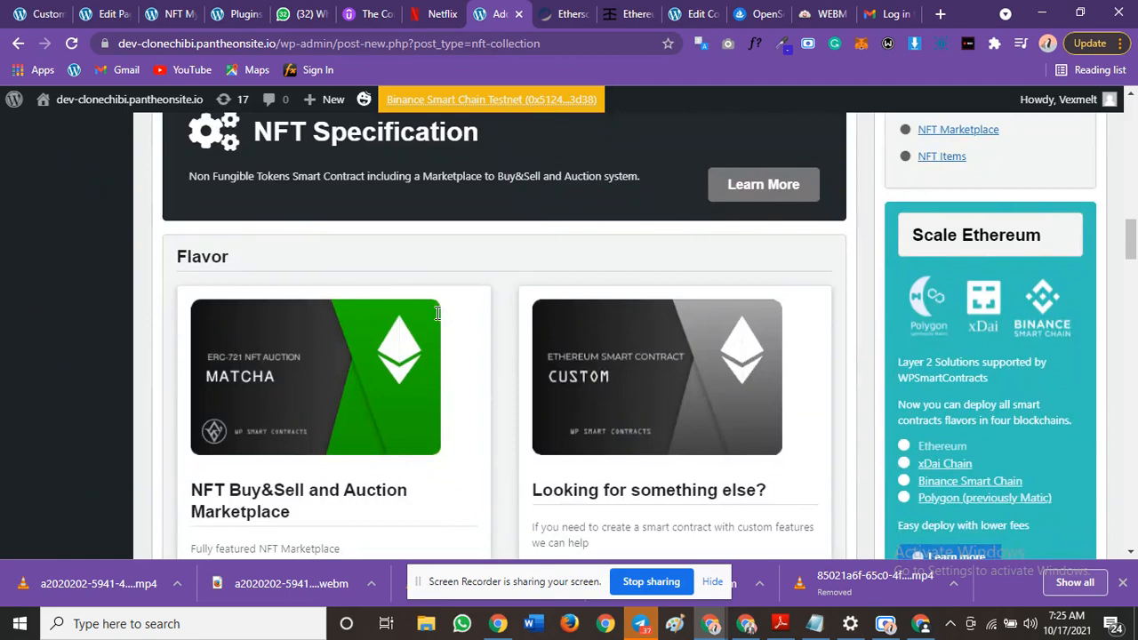
scroll(436, 319, up, 3)
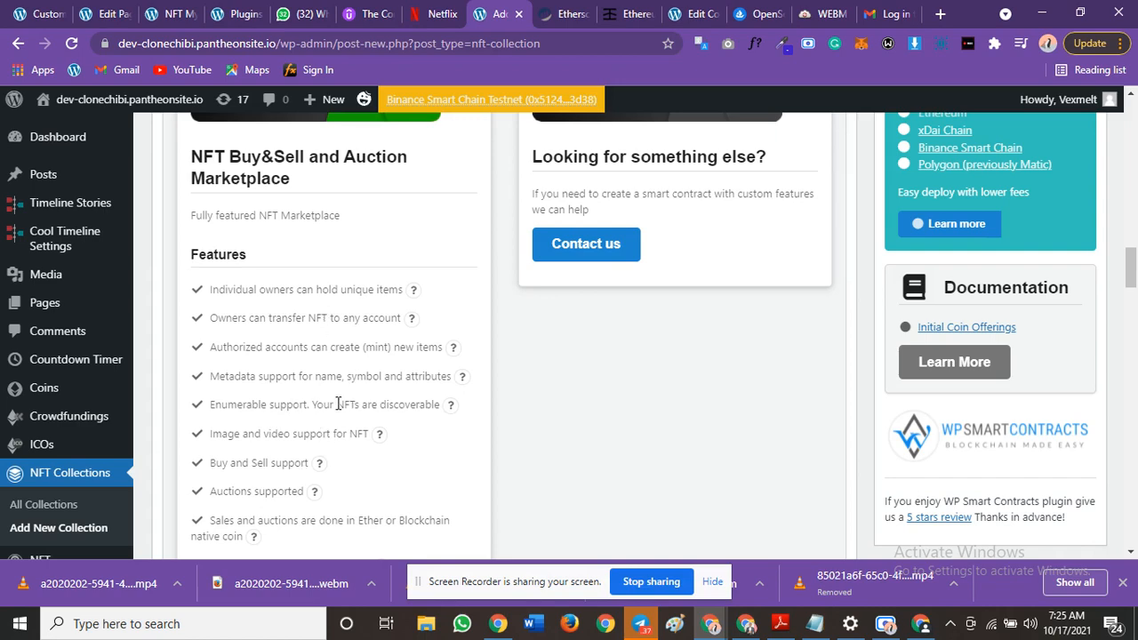
scroll(338, 404, down, 3)
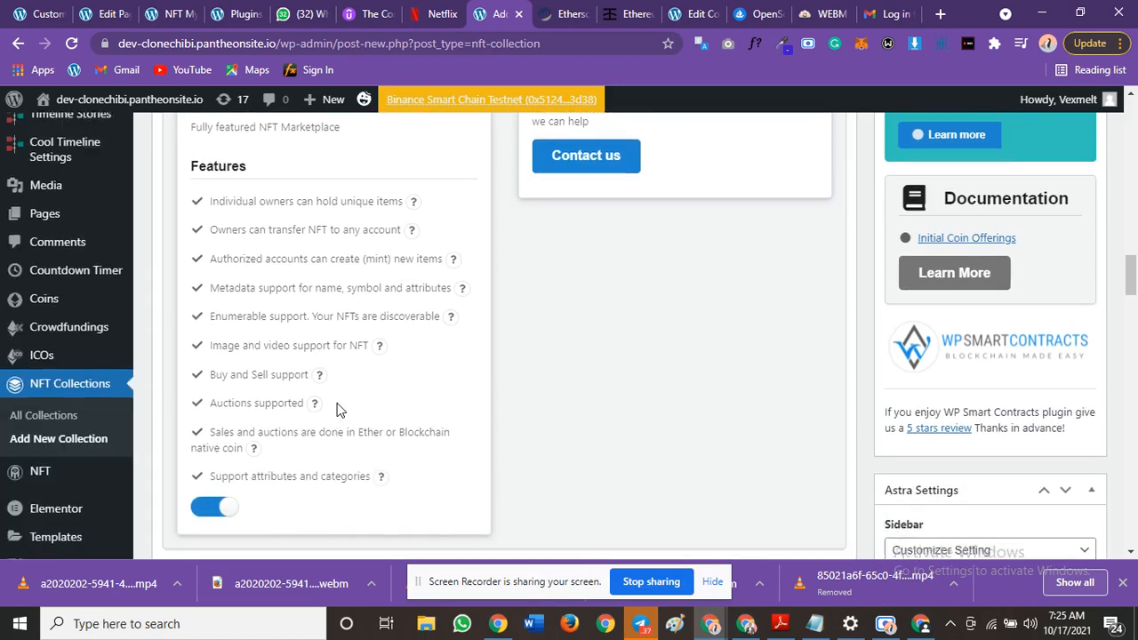
scroll(338, 404, down, 4)
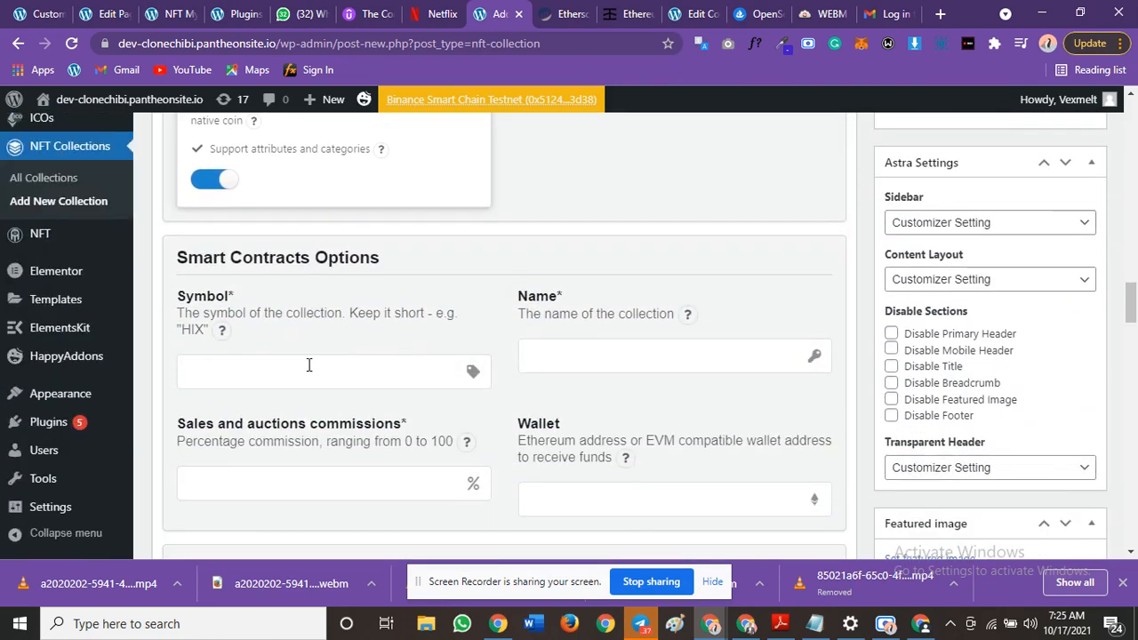
click(309, 364)
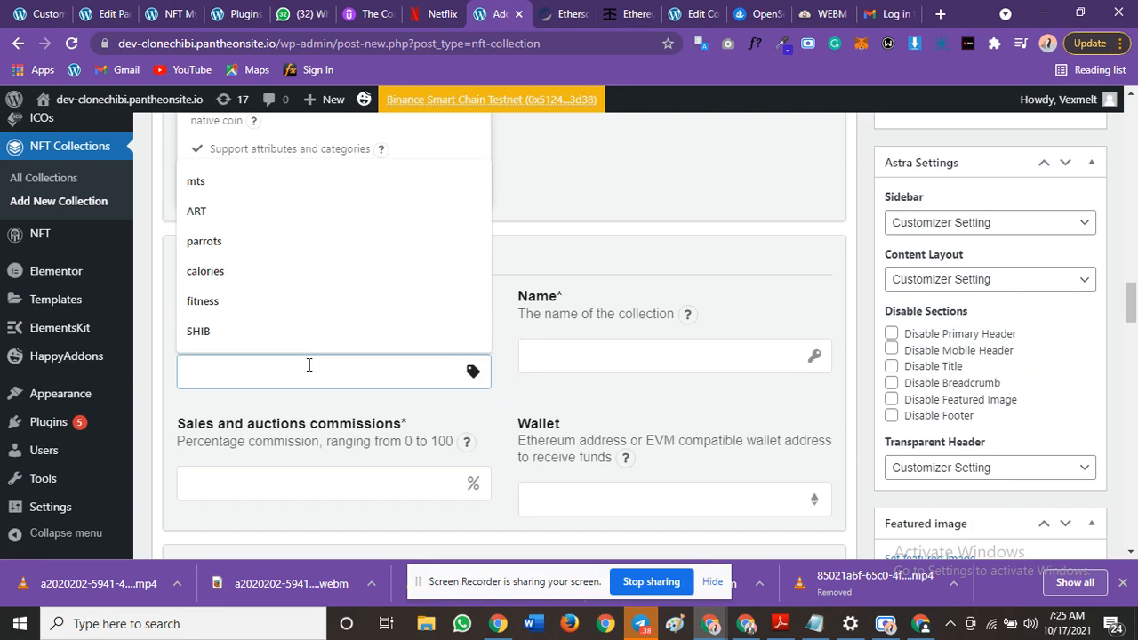
text(SPT)
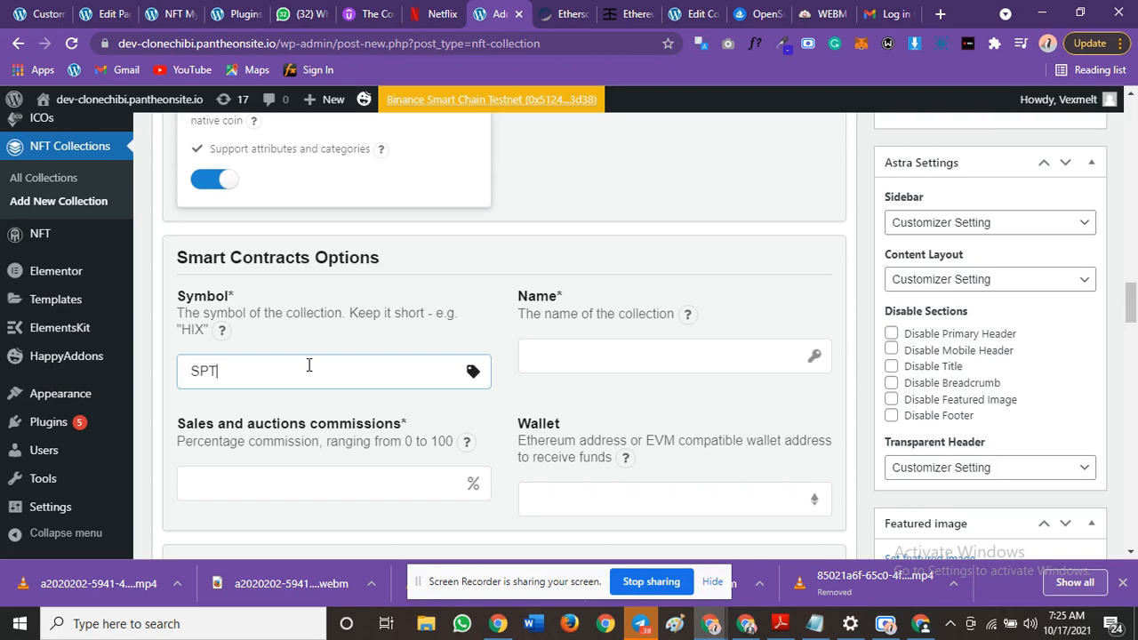
click(532, 352)
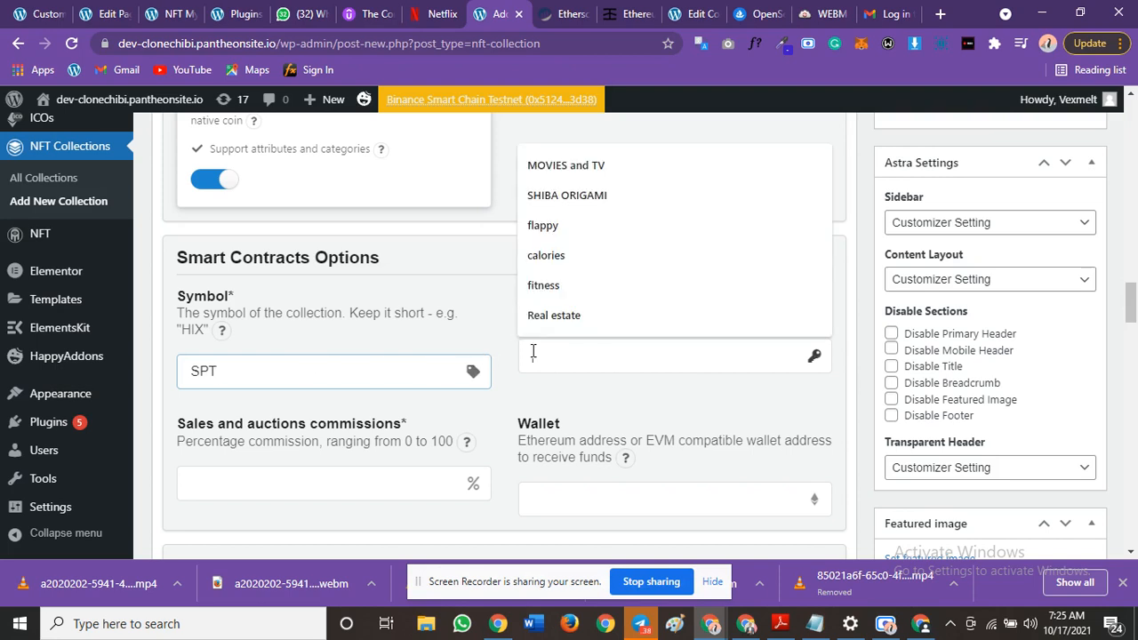
text(SP)
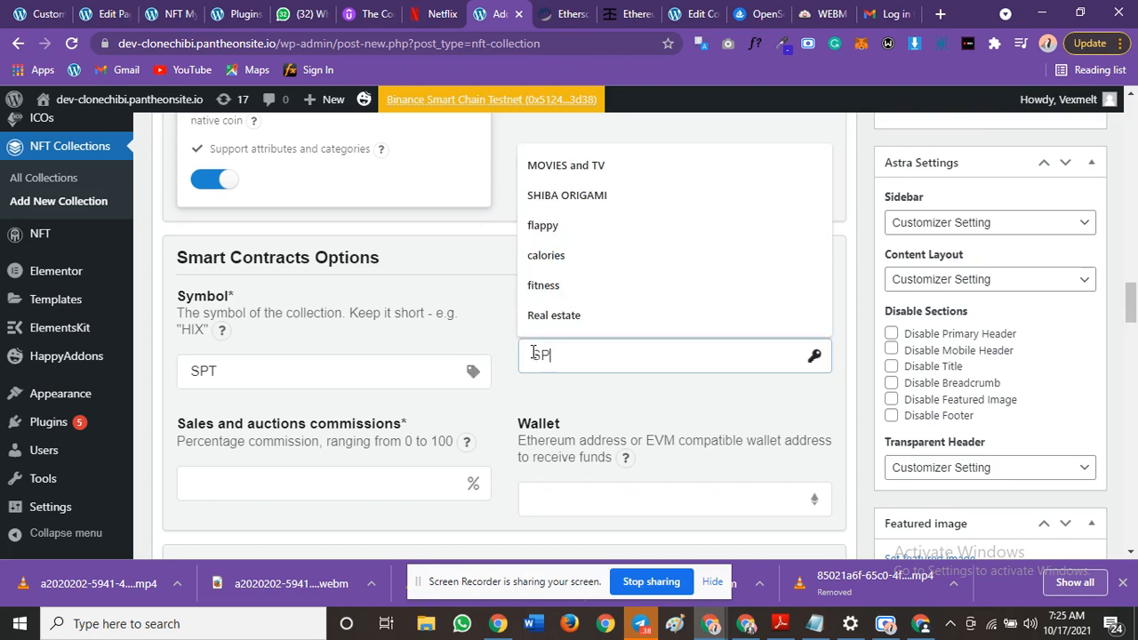
text(ORTS)
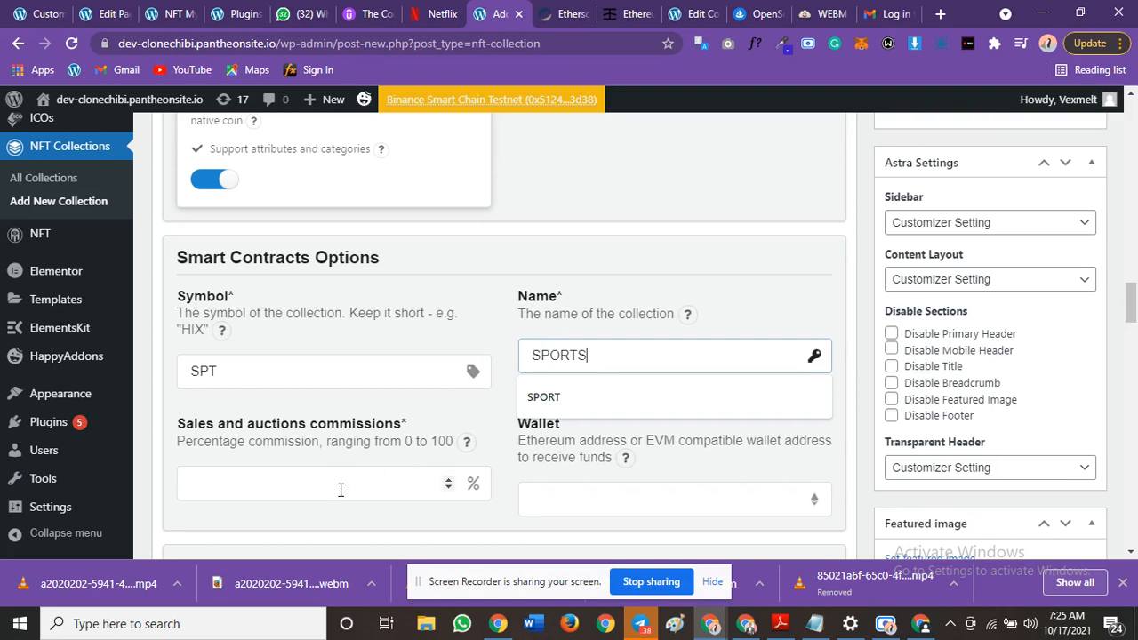
click(341, 490)
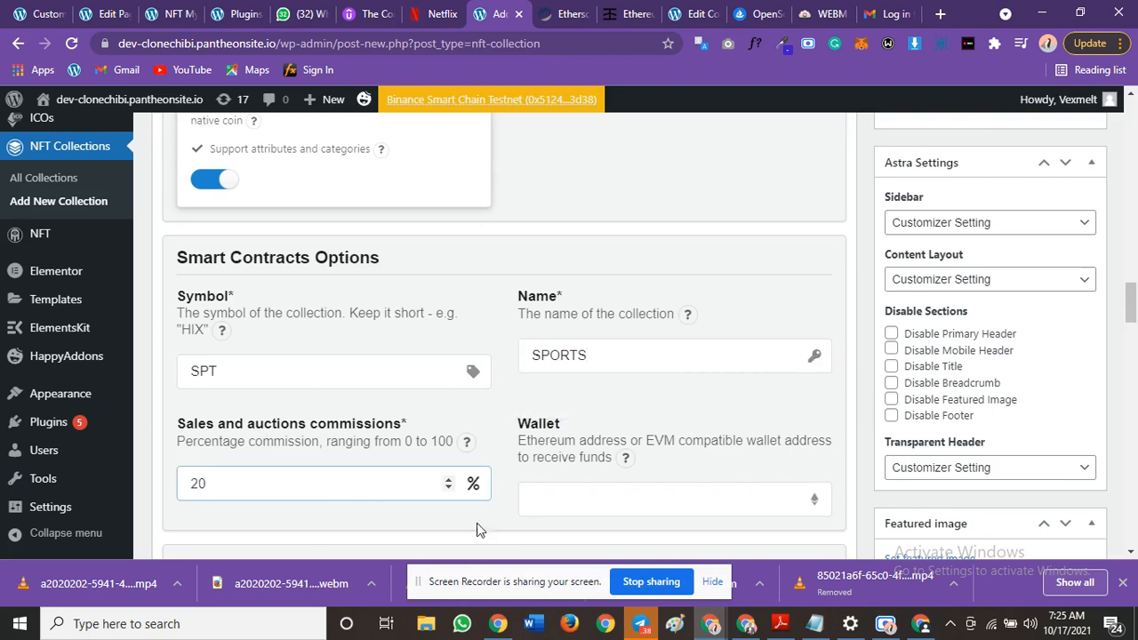
Step: Copy the address of MetaMask's Account 1 and fill in that same address as the collection's wallet for receiving funds
click(599, 501)
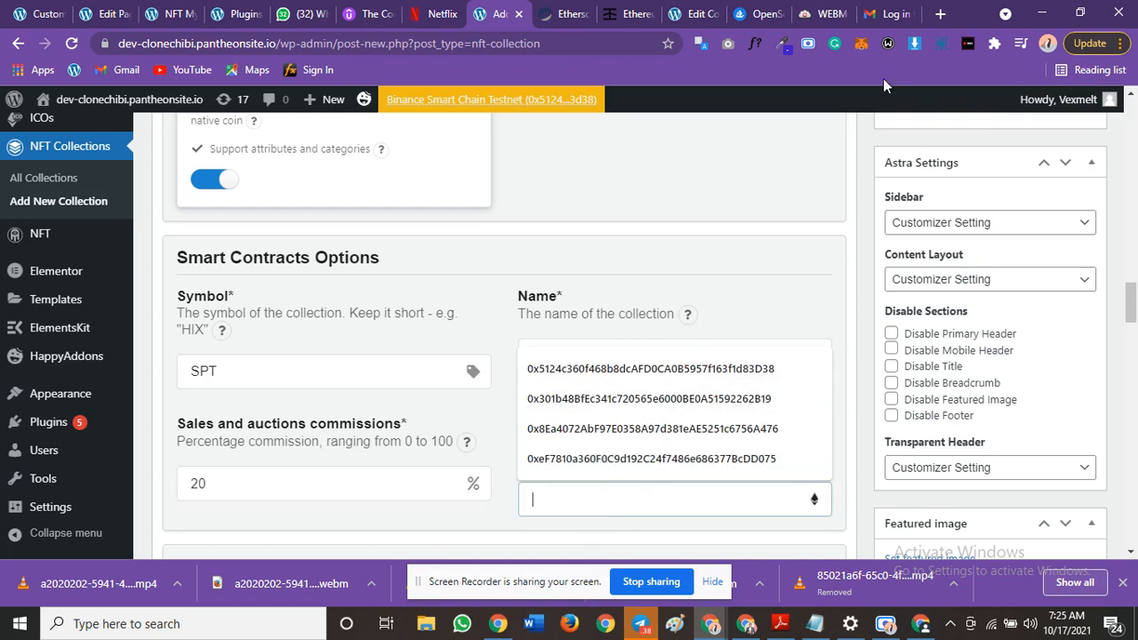
click(867, 46)
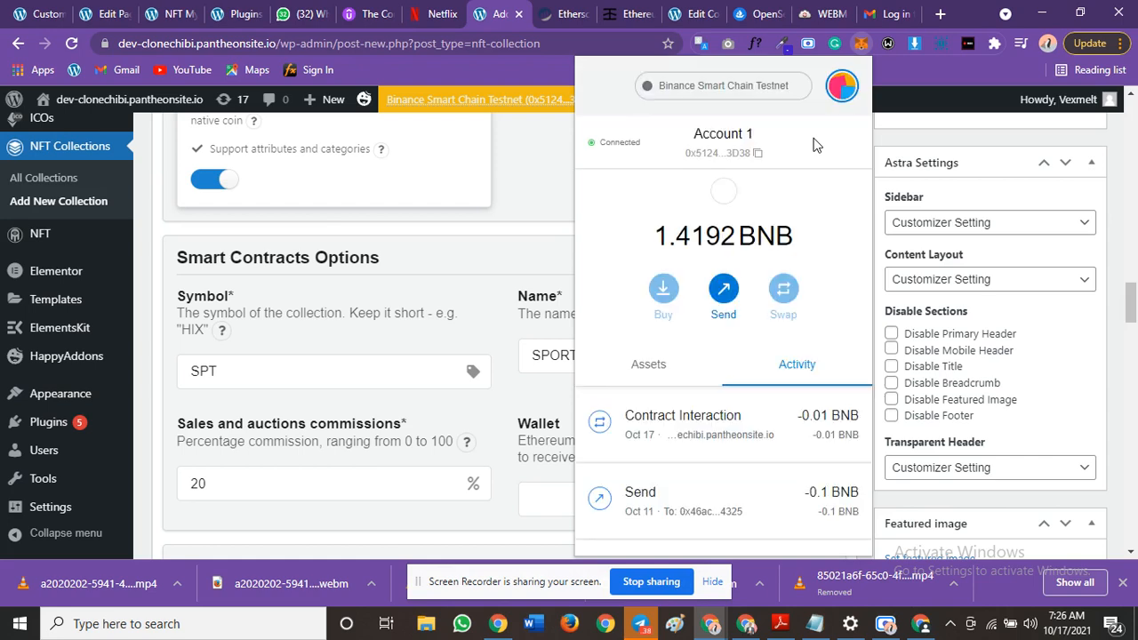
click(731, 153)
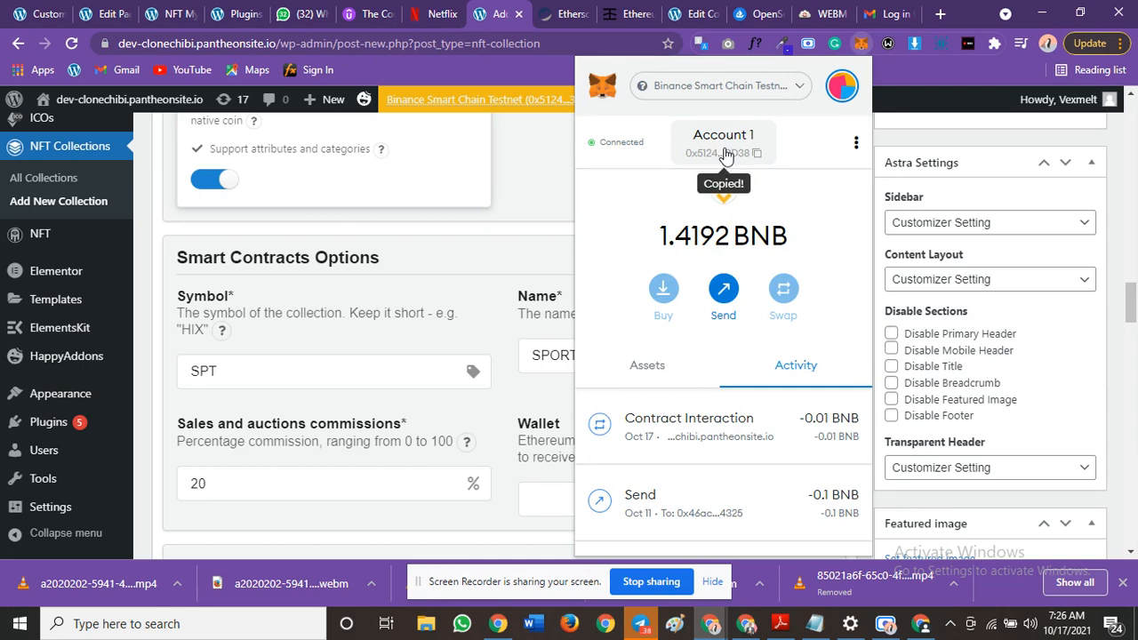
click(330, 473)
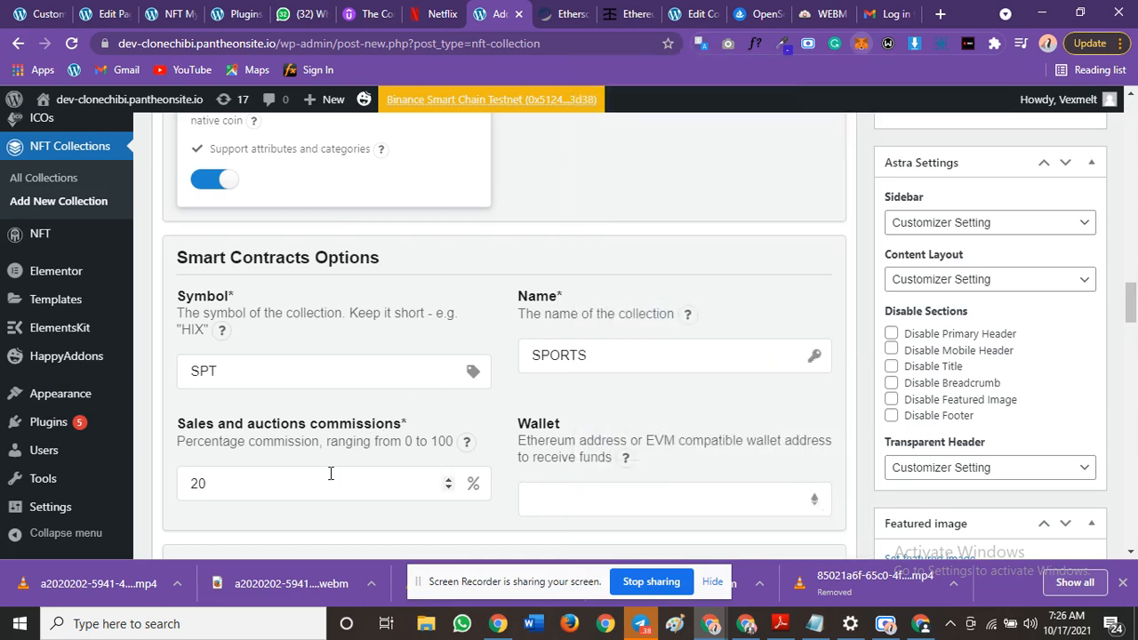
click(331, 475)
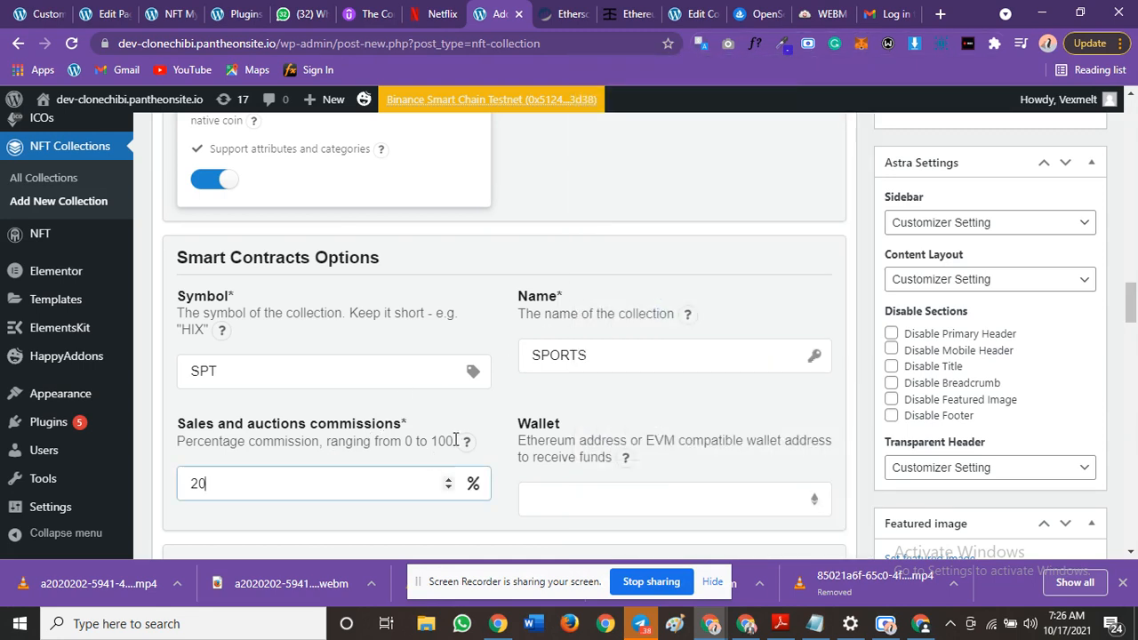
mouse_move(470, 452)
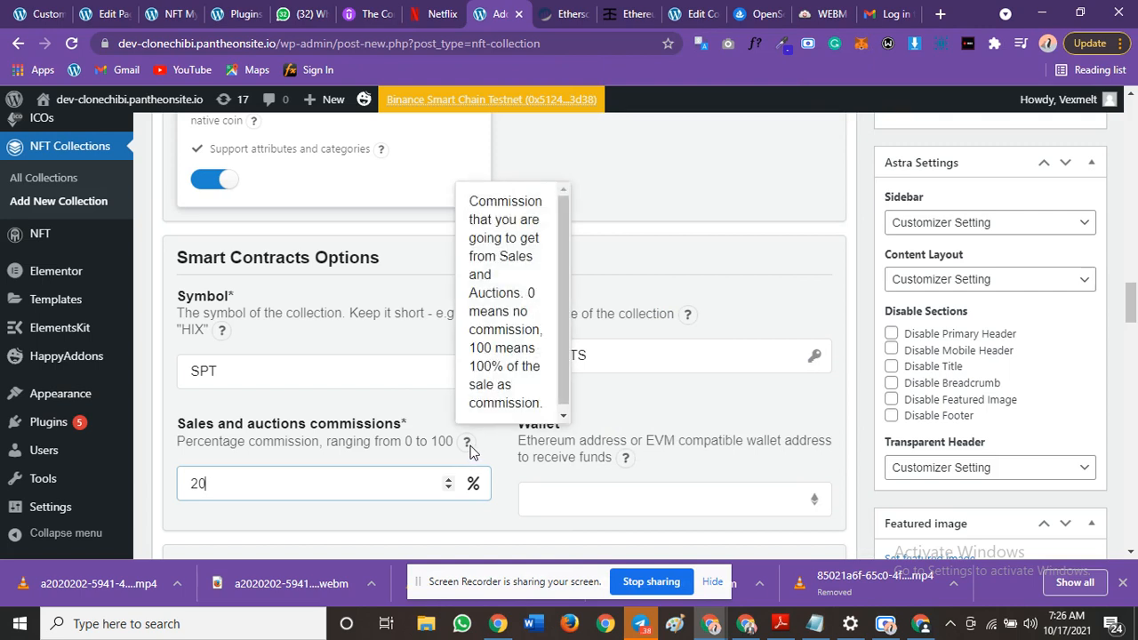
scroll(466, 449, down, 1)
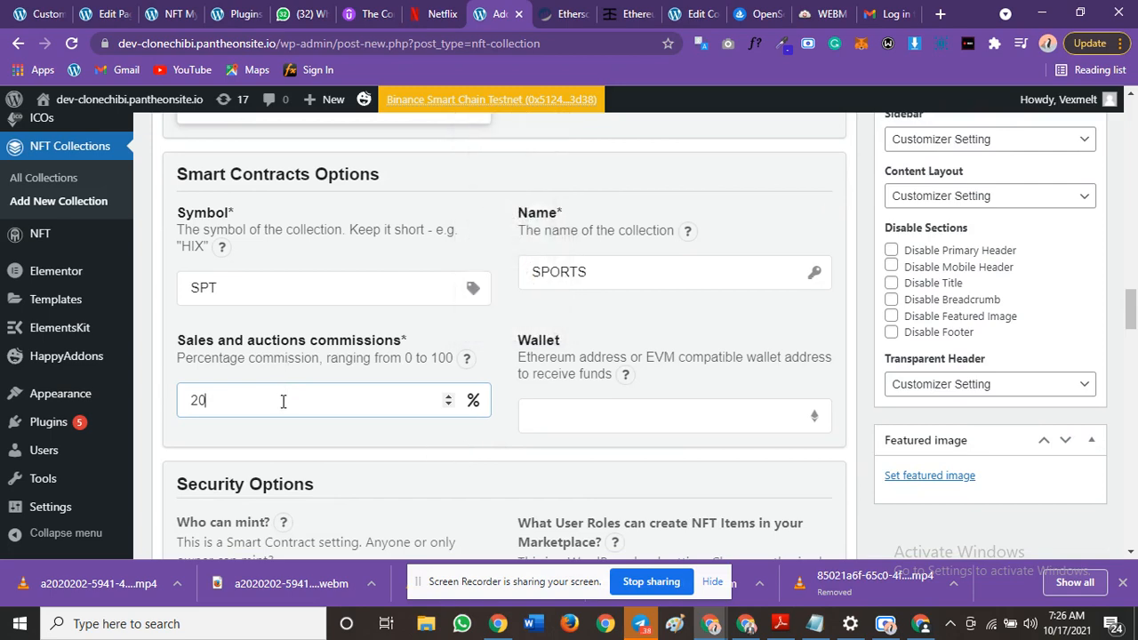
click(615, 430)
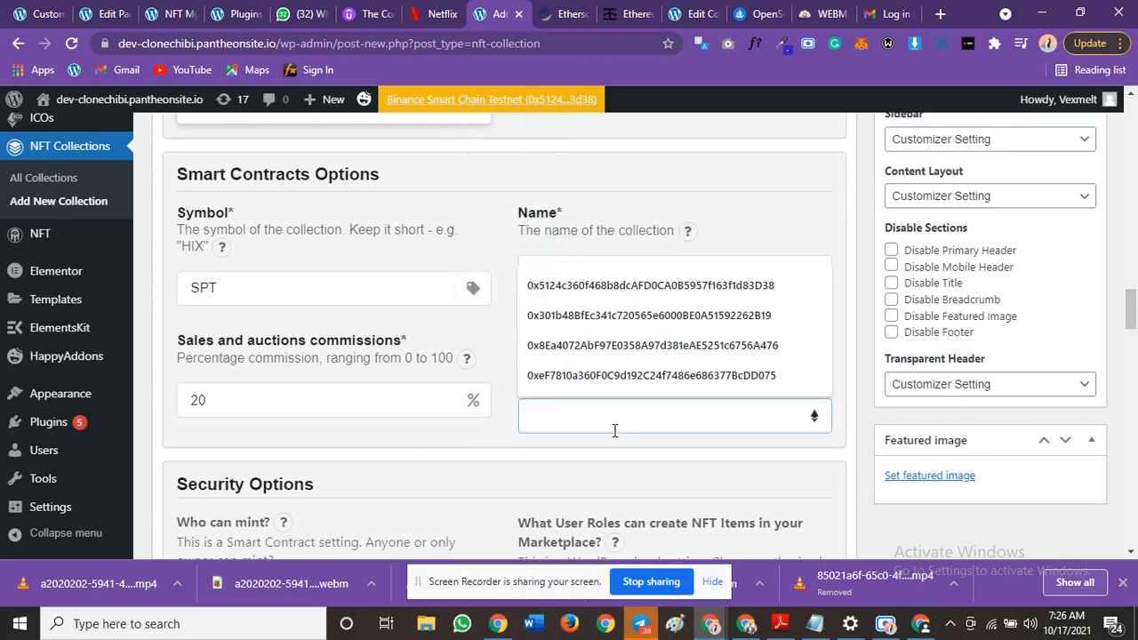
click(655, 389)
Step: In the Security Options, allow Anyone to mint and authorize the subscriber role to create NFT items
scroll(460, 412, down, 2)
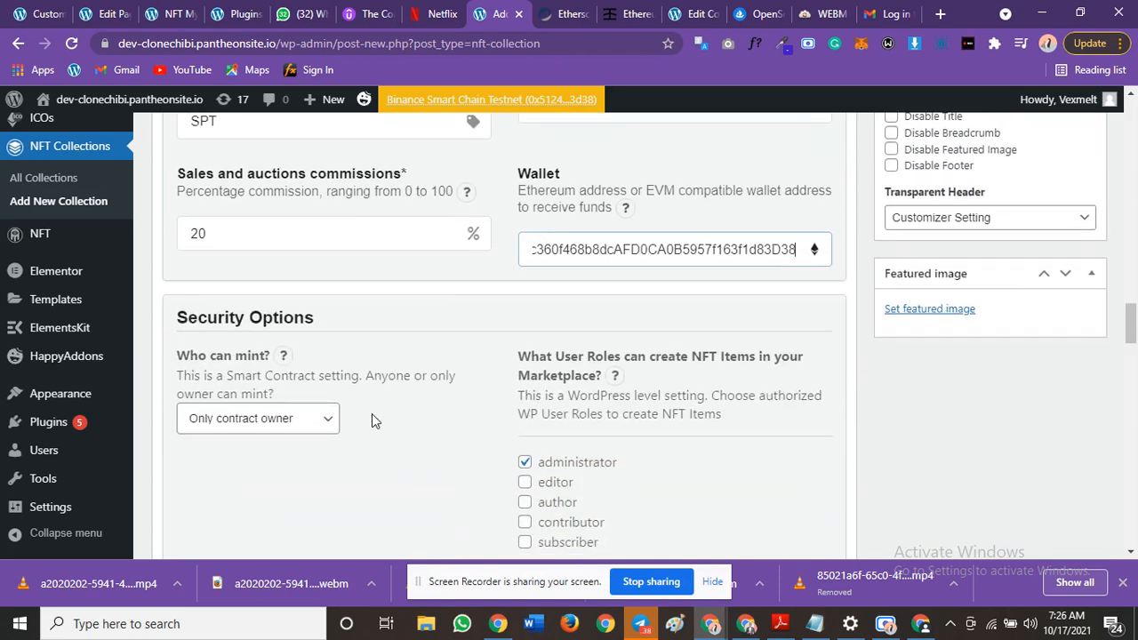
click(324, 430)
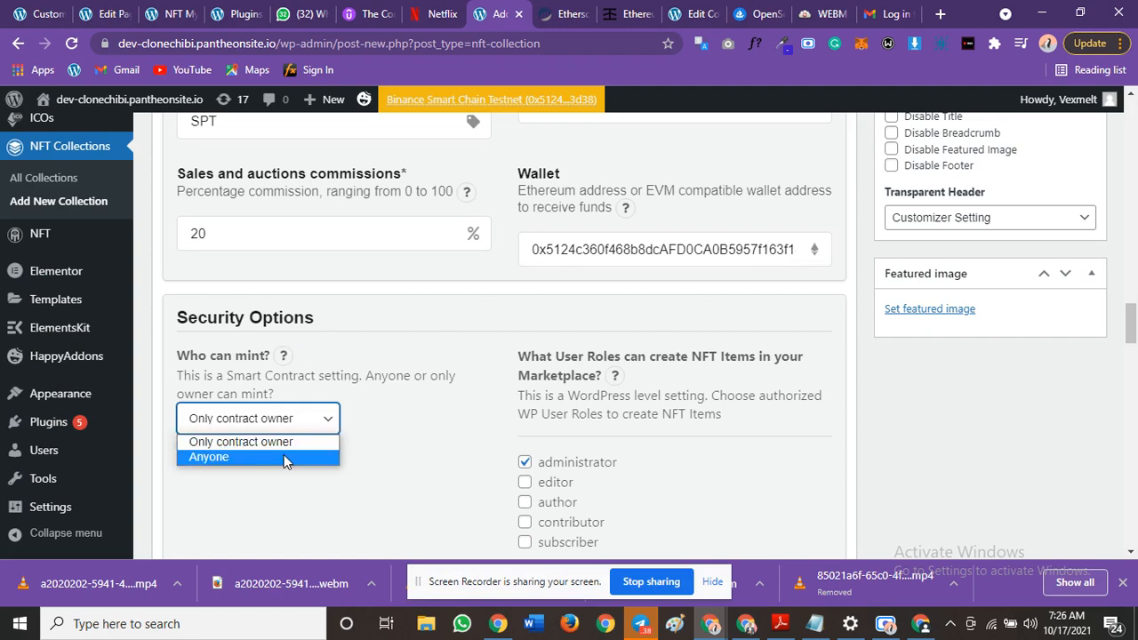
click(283, 457)
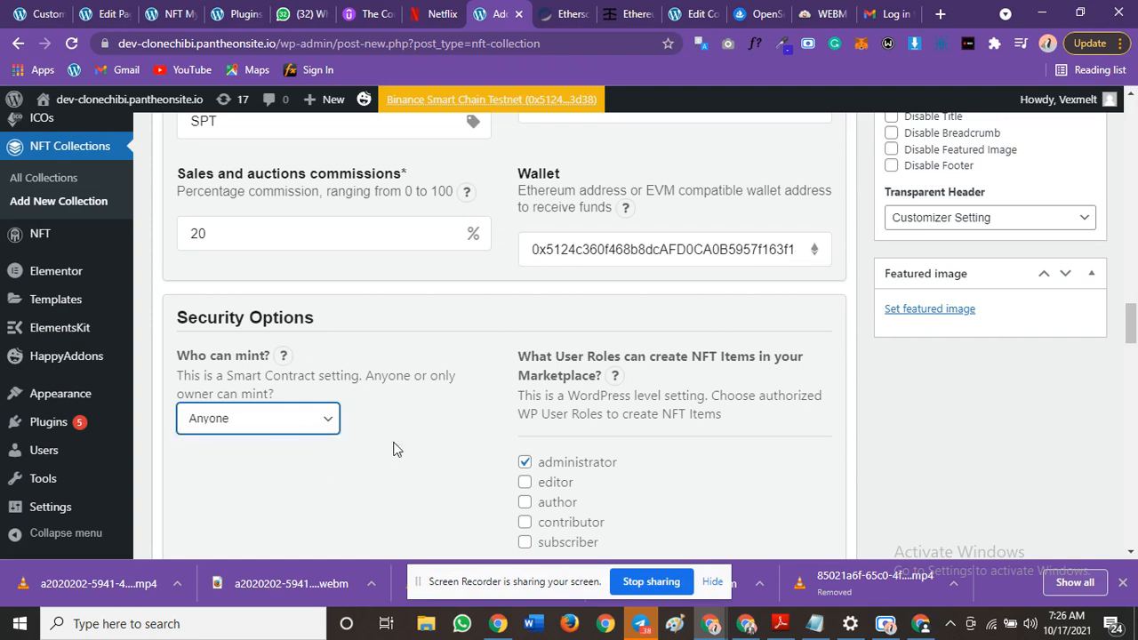
scroll(442, 450, down, 1)
click(526, 461)
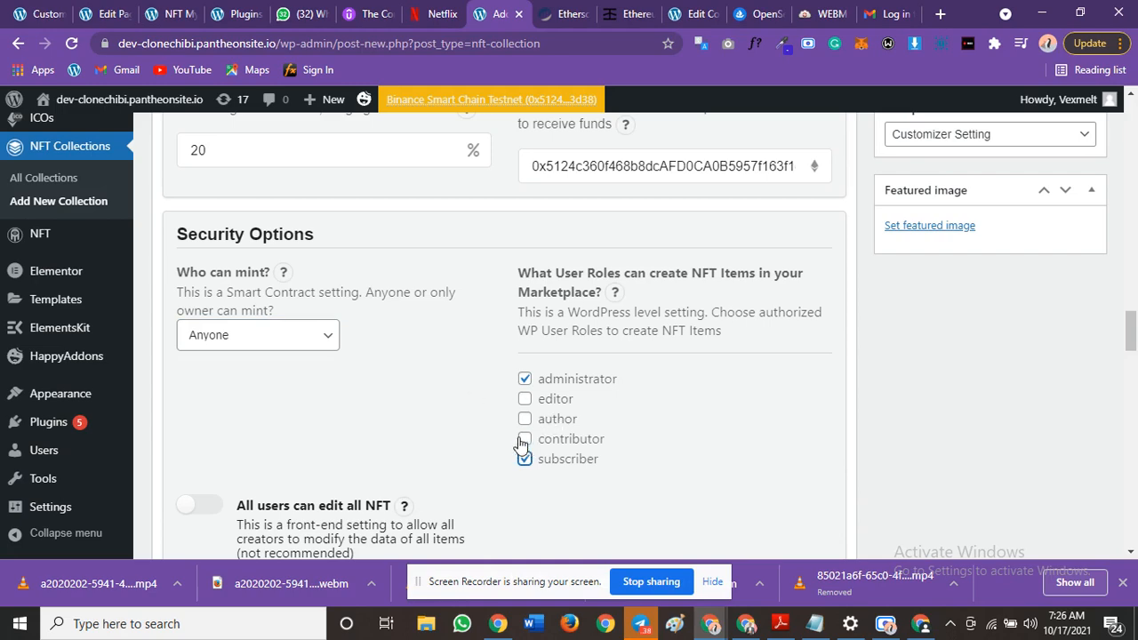
Step: Set the mountain logo logo-08.png from the media library as the collection's featured image
scroll(443, 427, down, 1)
scroll(441, 427, down, 4)
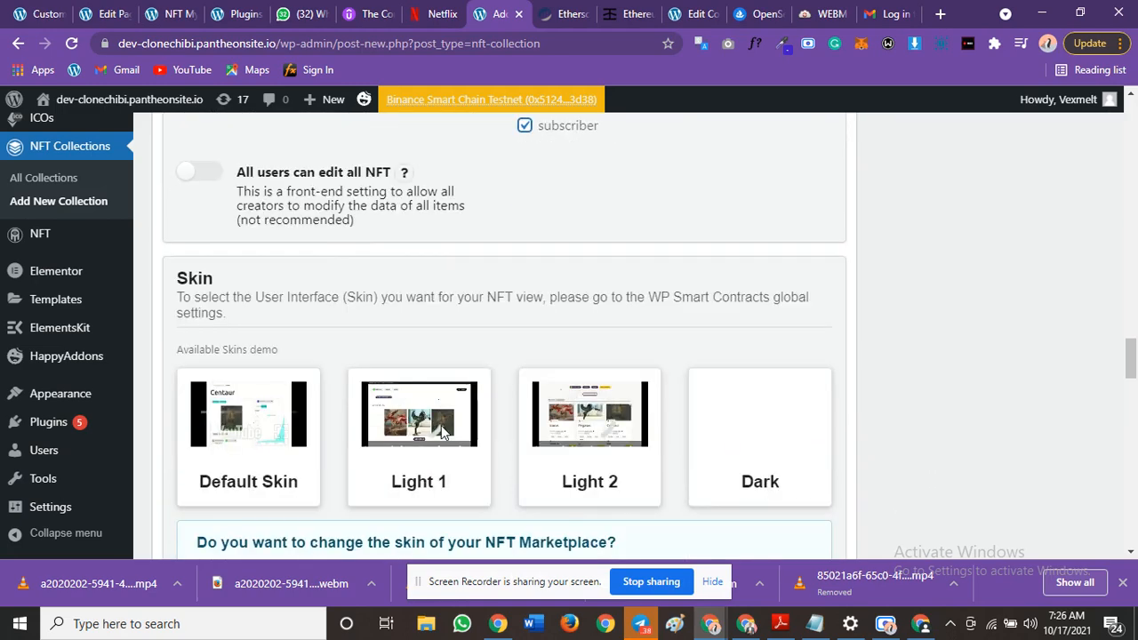
scroll(441, 425, up, 3)
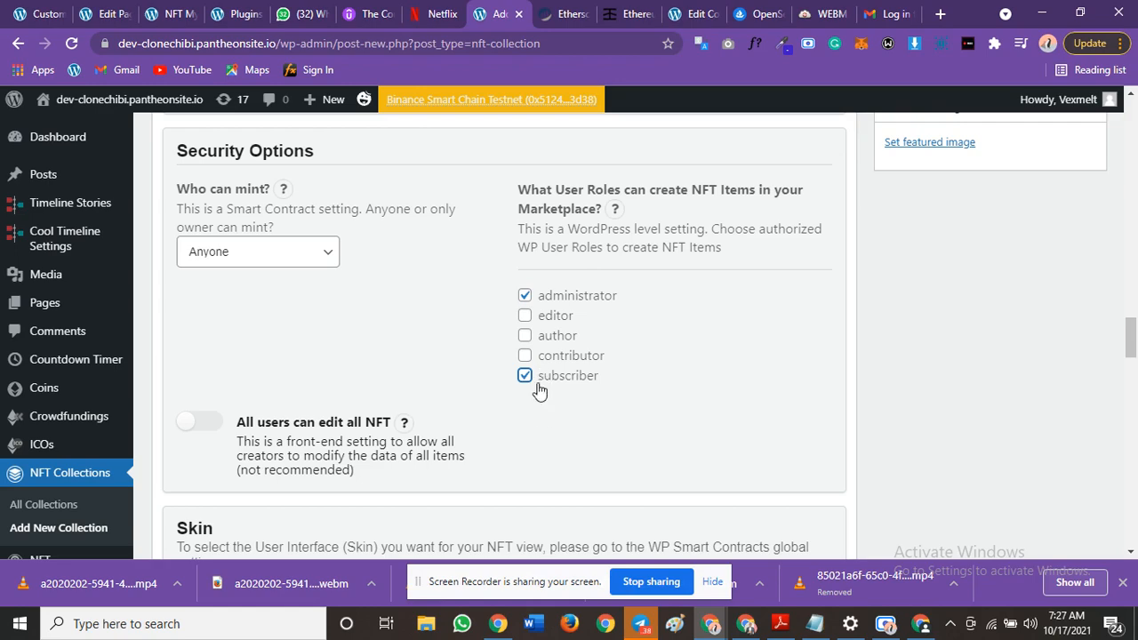
scroll(533, 383, down, 3)
scroll(983, 346, up, 5)
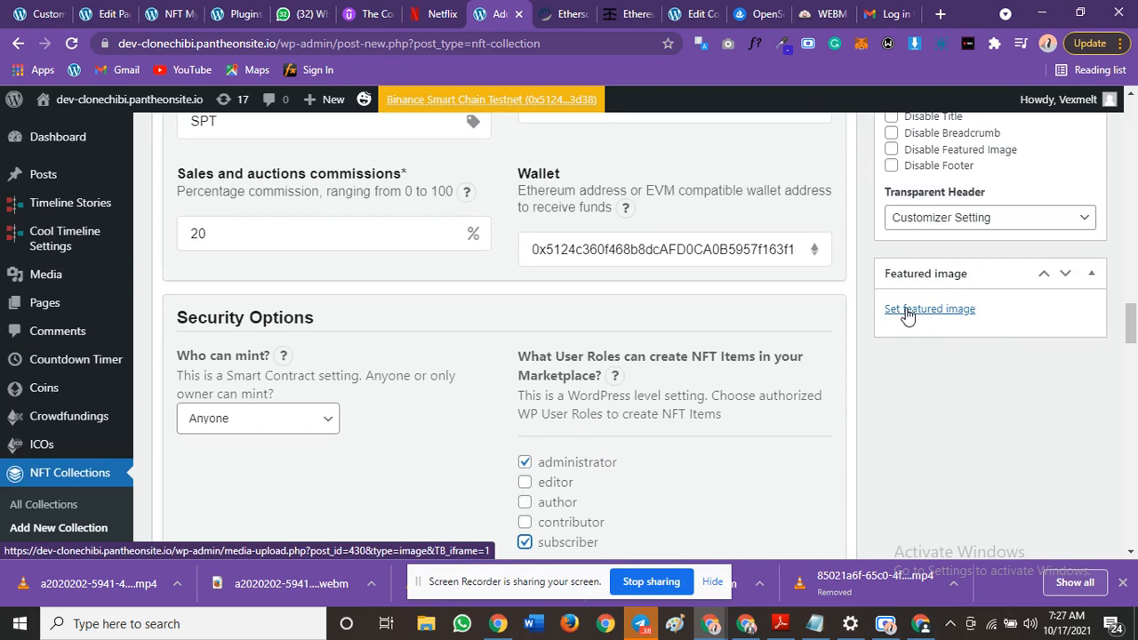
click(906, 311)
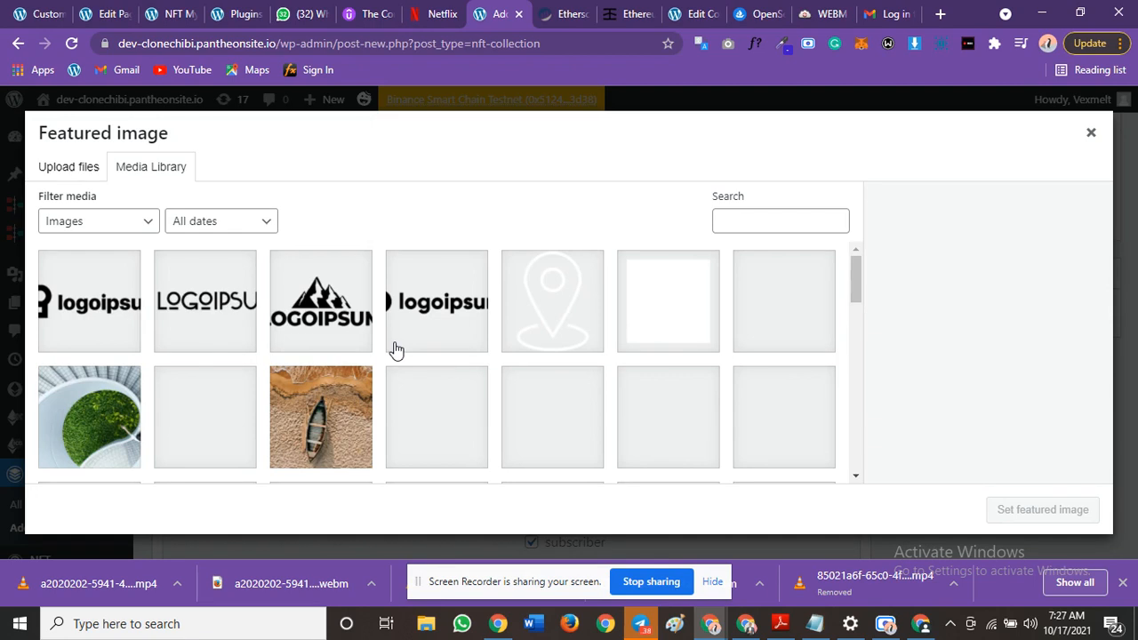
scroll(396, 349, down, 2)
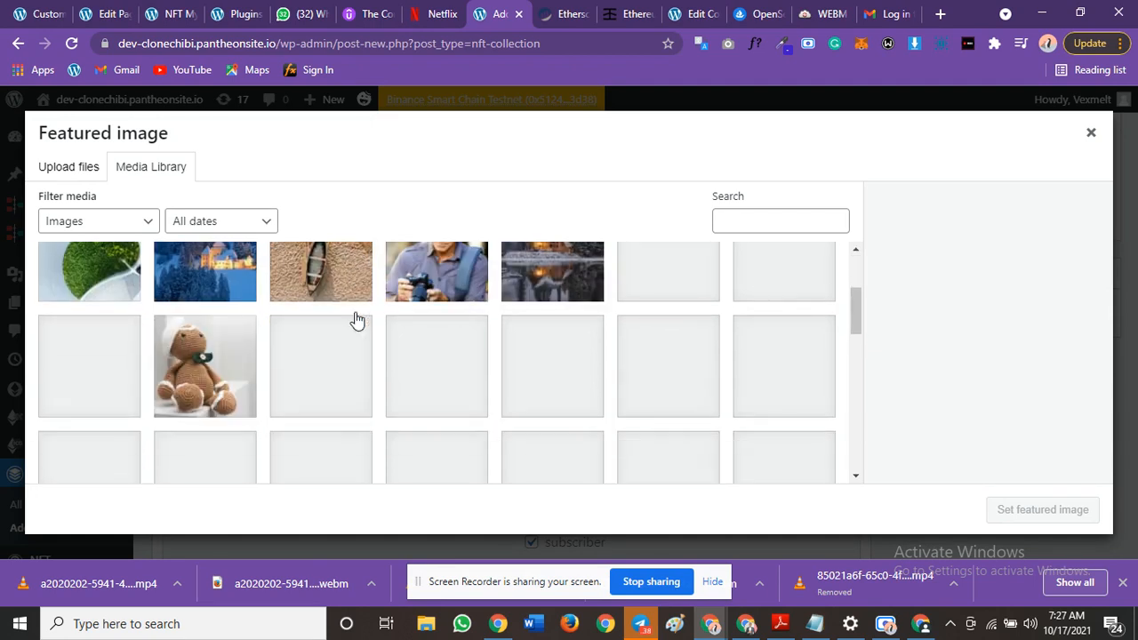
scroll(356, 320, up, 2)
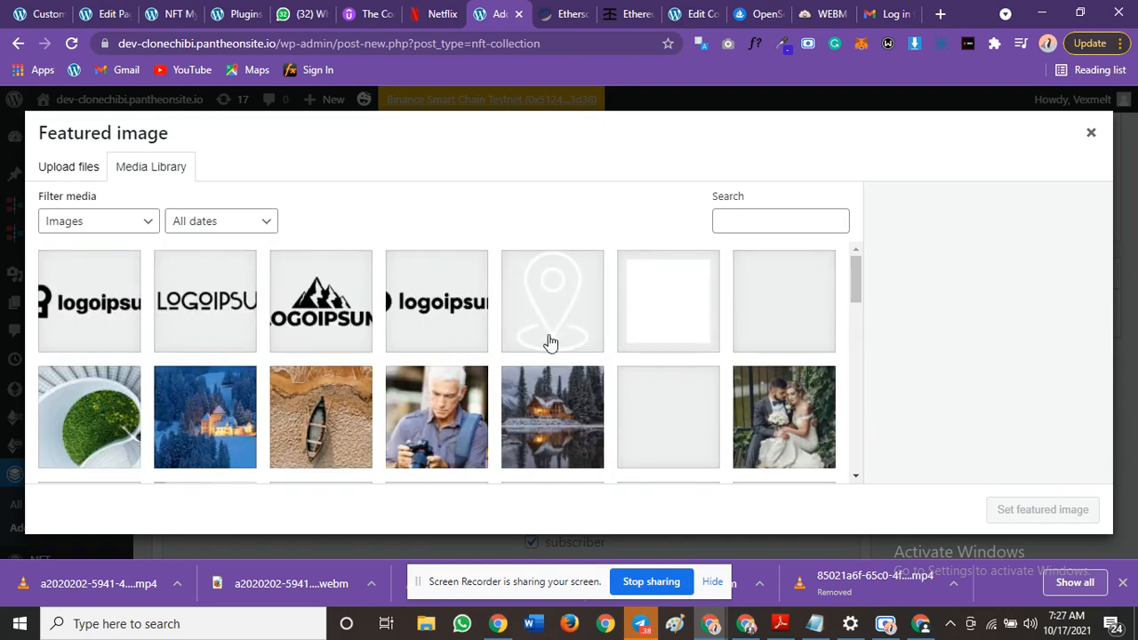
click(336, 316)
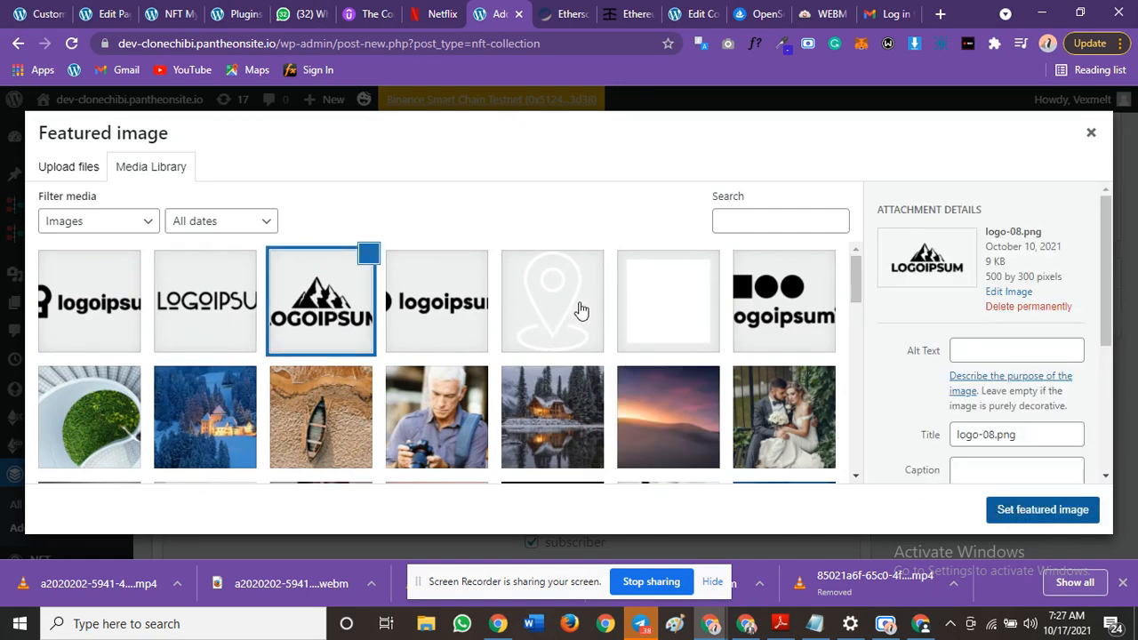
key(Escape)
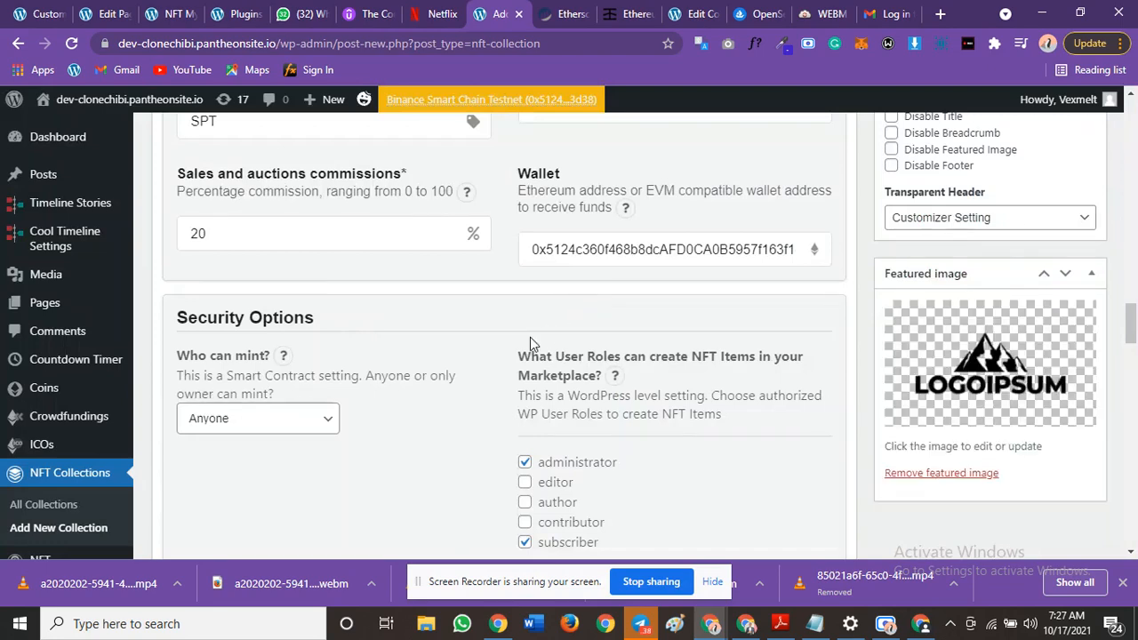
Step: Check through the collection's settings and start deploying its smart contract to the selected network, Binance Smart Chain Testnet
scroll(530, 341, down, 4)
scroll(530, 343, down, 4)
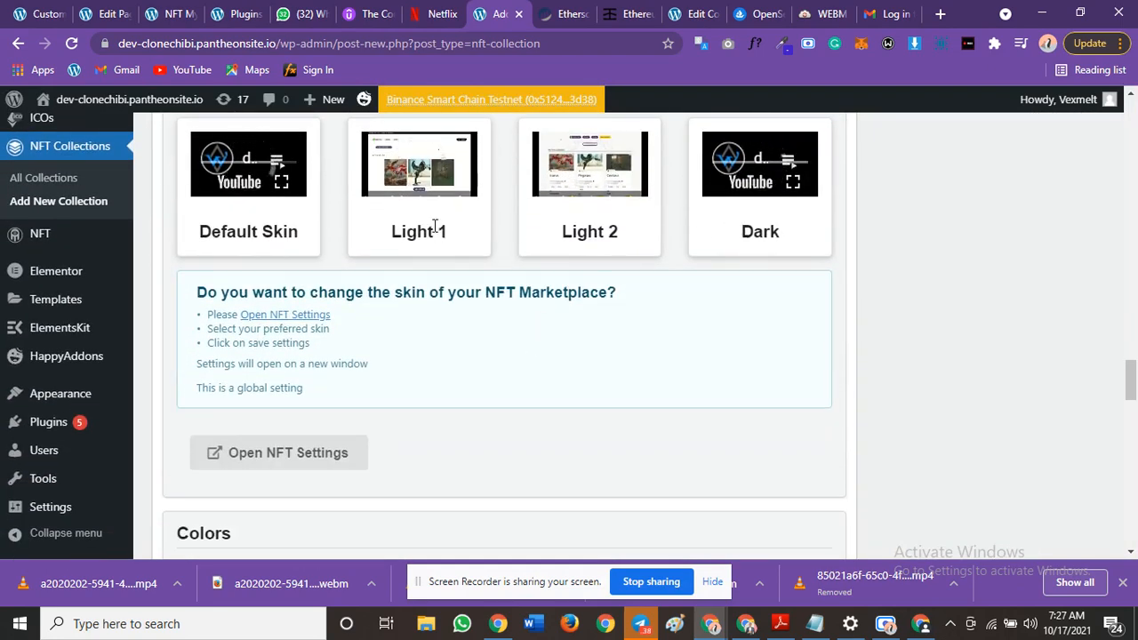
scroll(401, 297, down, 4)
scroll(386, 258, down, 2)
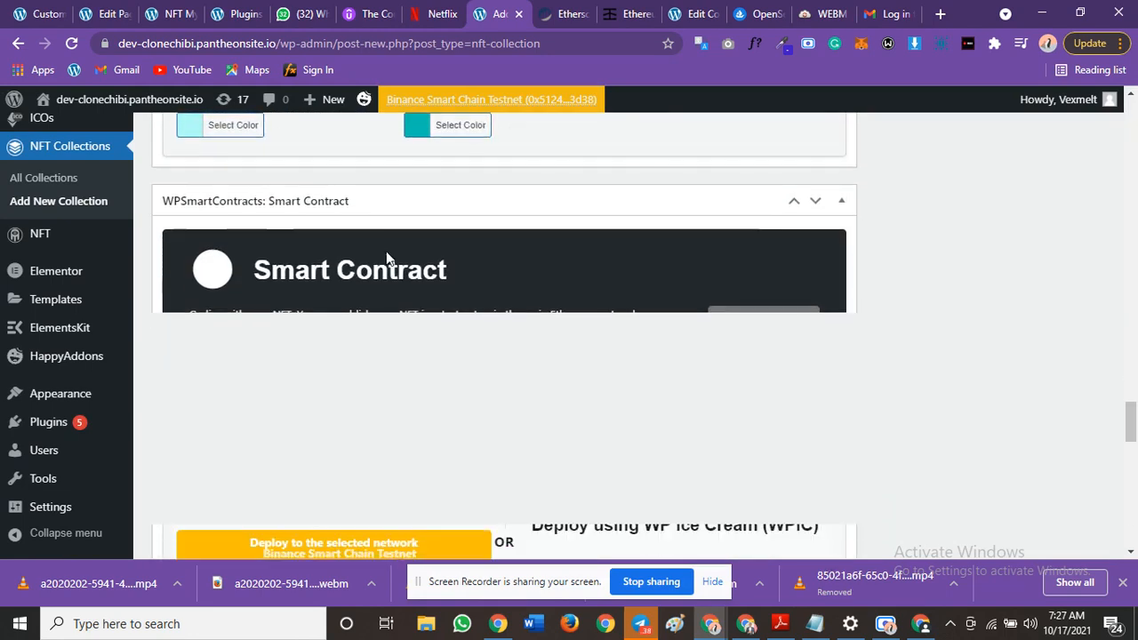
scroll(386, 258, down, 1)
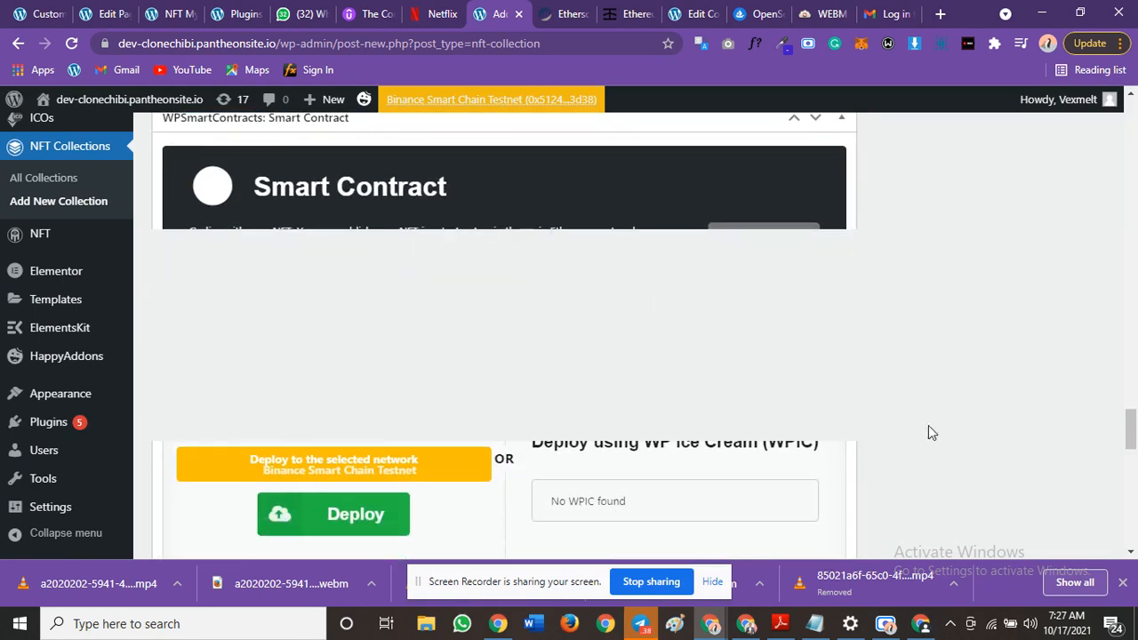
scroll(894, 365, up, 12)
scroll(947, 349, up, 8)
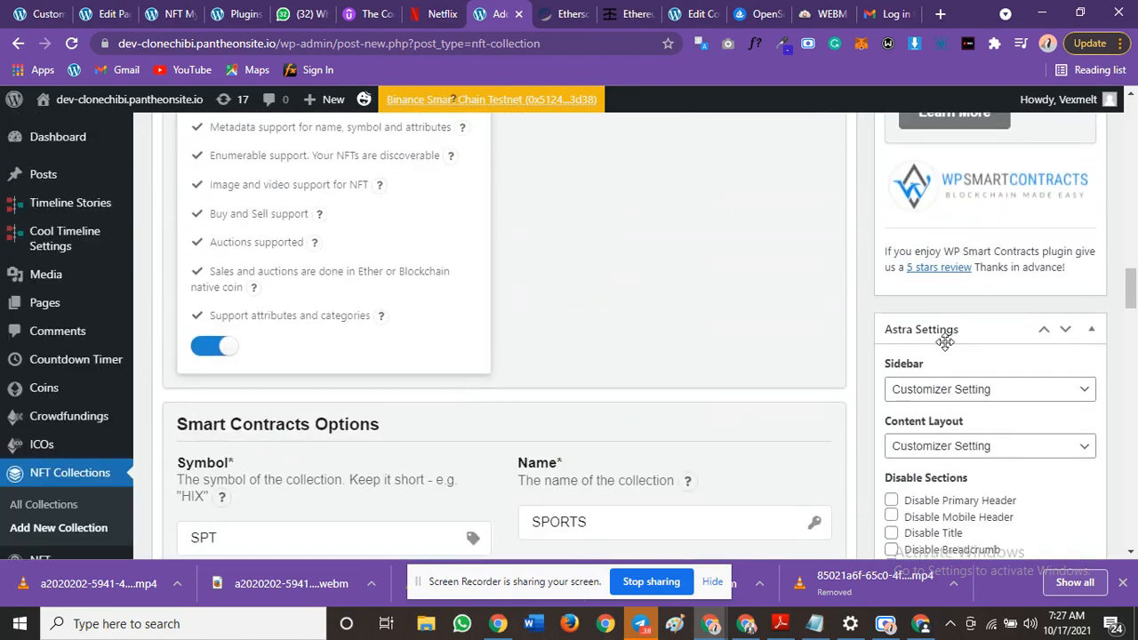
scroll(576, 378, down, 20)
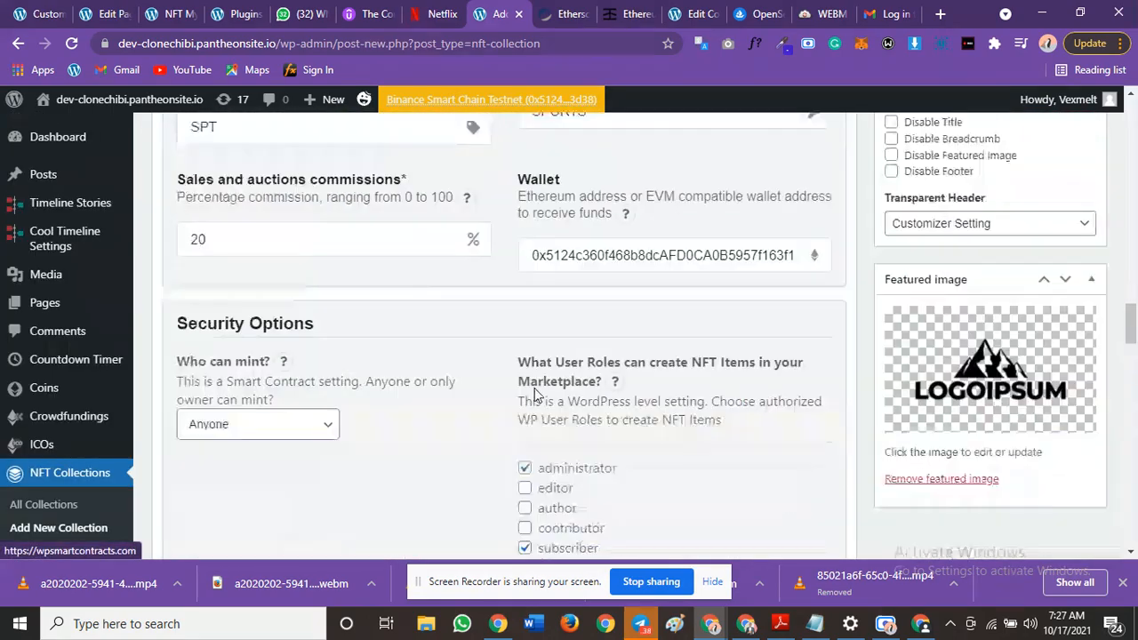
scroll(415, 257, down, 3)
scroll(411, 186, up, 5)
scroll(453, 256, down, 3)
scroll(362, 278, up, 1)
click(362, 278)
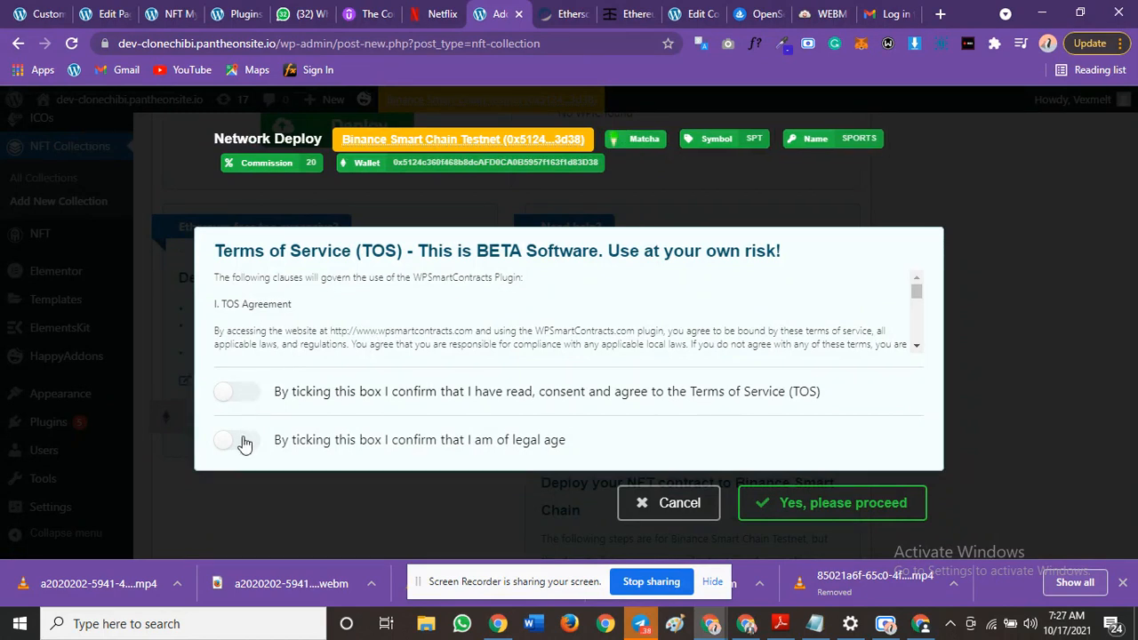
Step: Agree to the Terms of Service, confirm legal age, and proceed with the deployment by confirming the MetaMask transaction
click(246, 397)
click(247, 439)
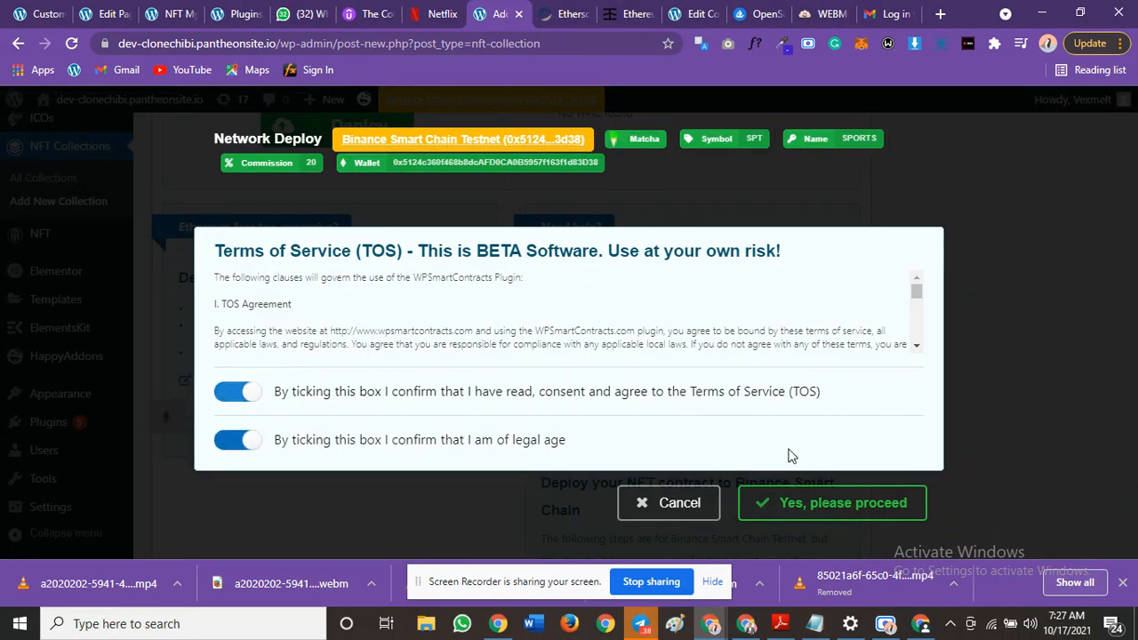
click(903, 513)
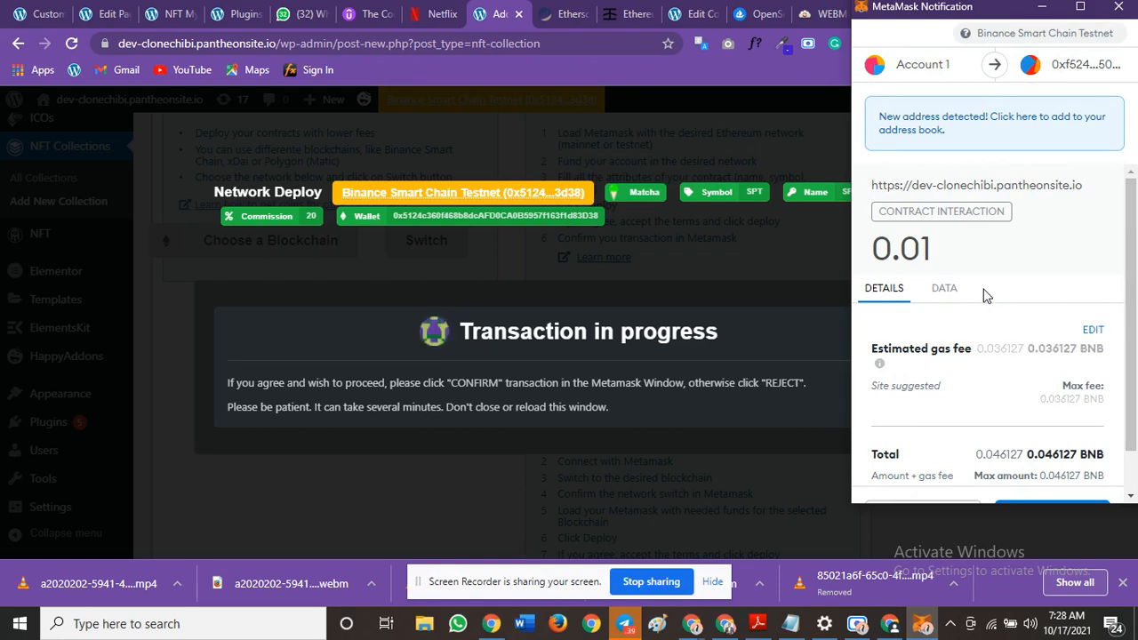
scroll(987, 293, down, 2)
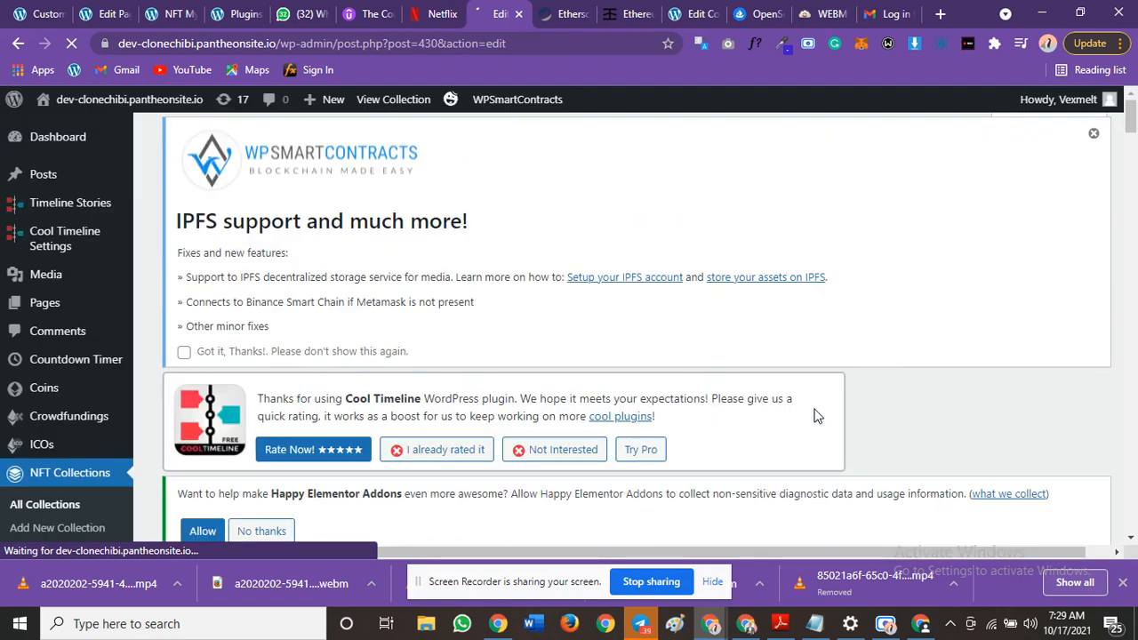
Step: Open the deployed contract's Transaction ID link in a new tab while staying on the collection's edit page
scroll(851, 369, down, 6)
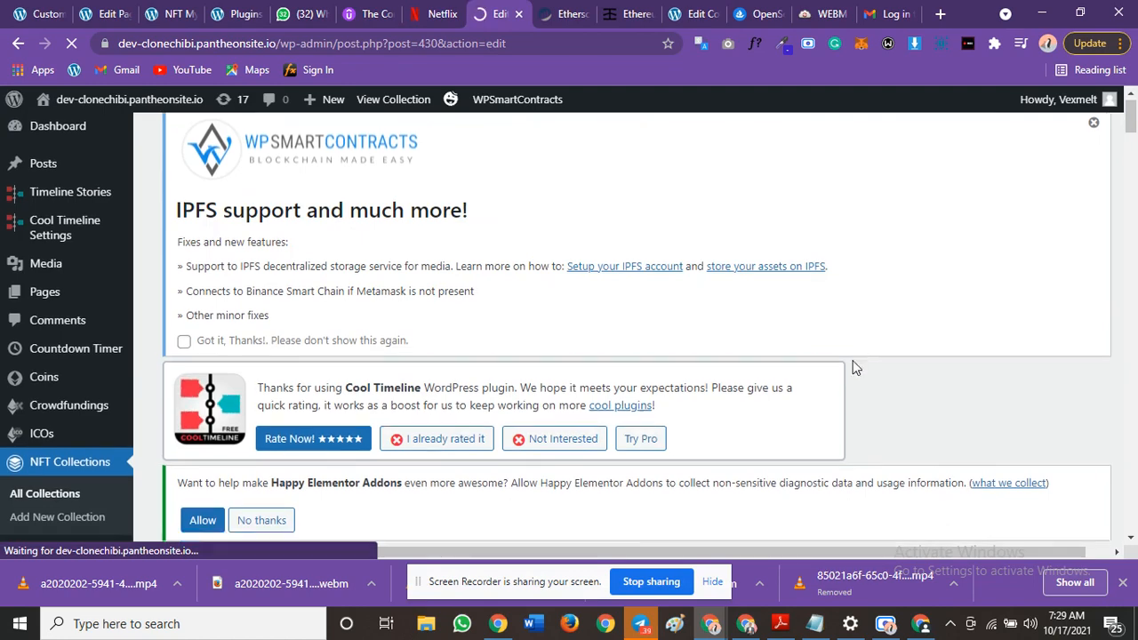
scroll(518, 338, down, 15)
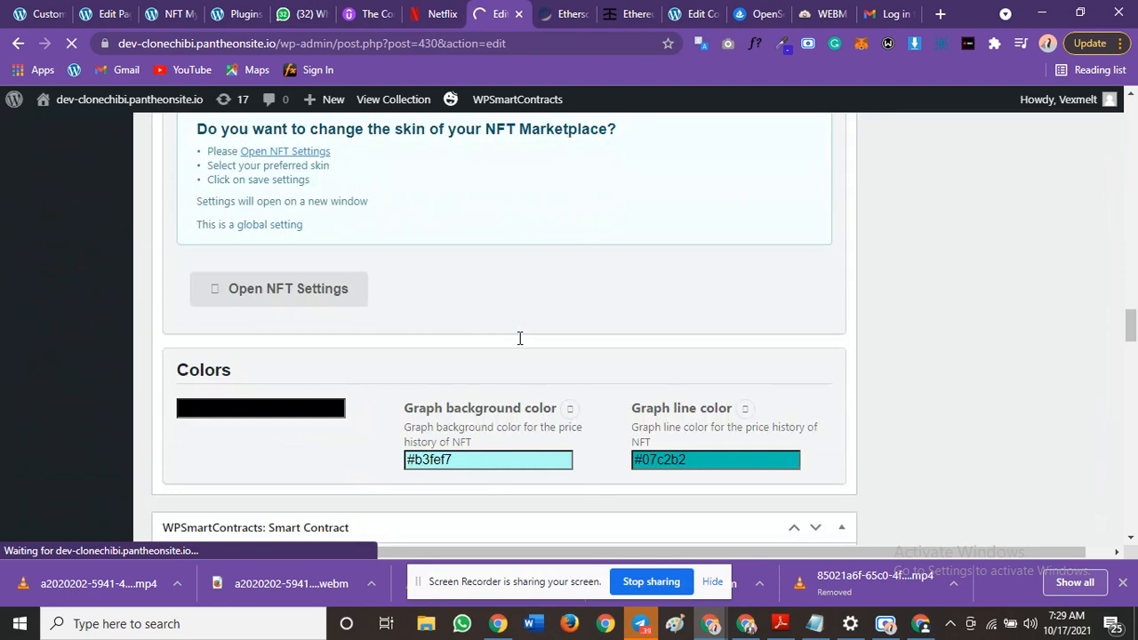
scroll(520, 338, down, 8)
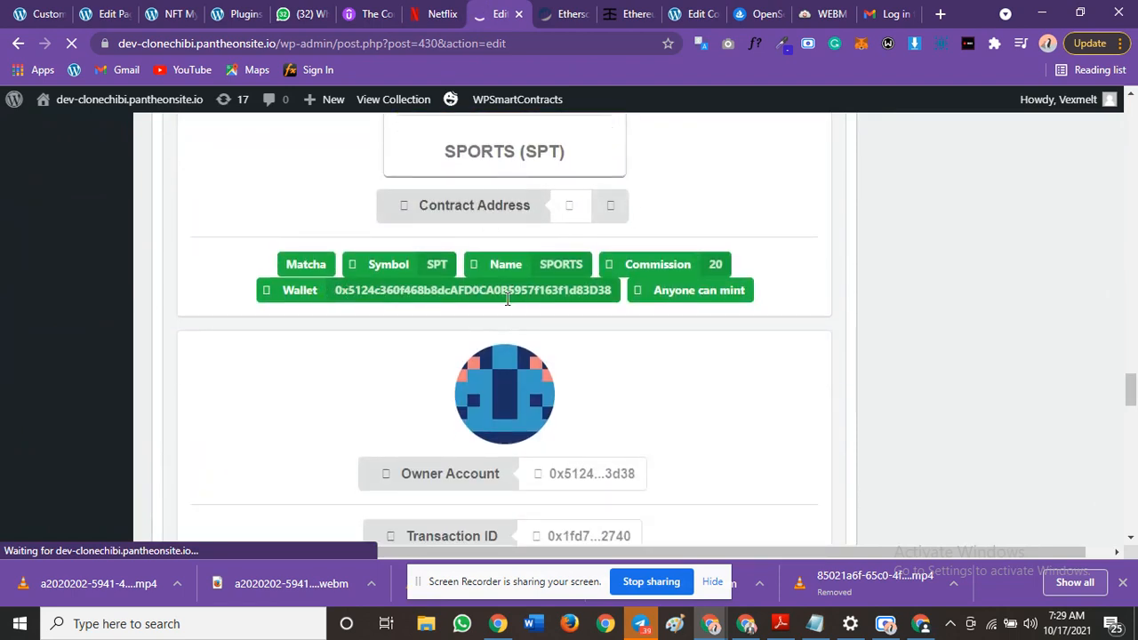
scroll(506, 300, down, 2)
right_click(583, 369)
click(610, 377)
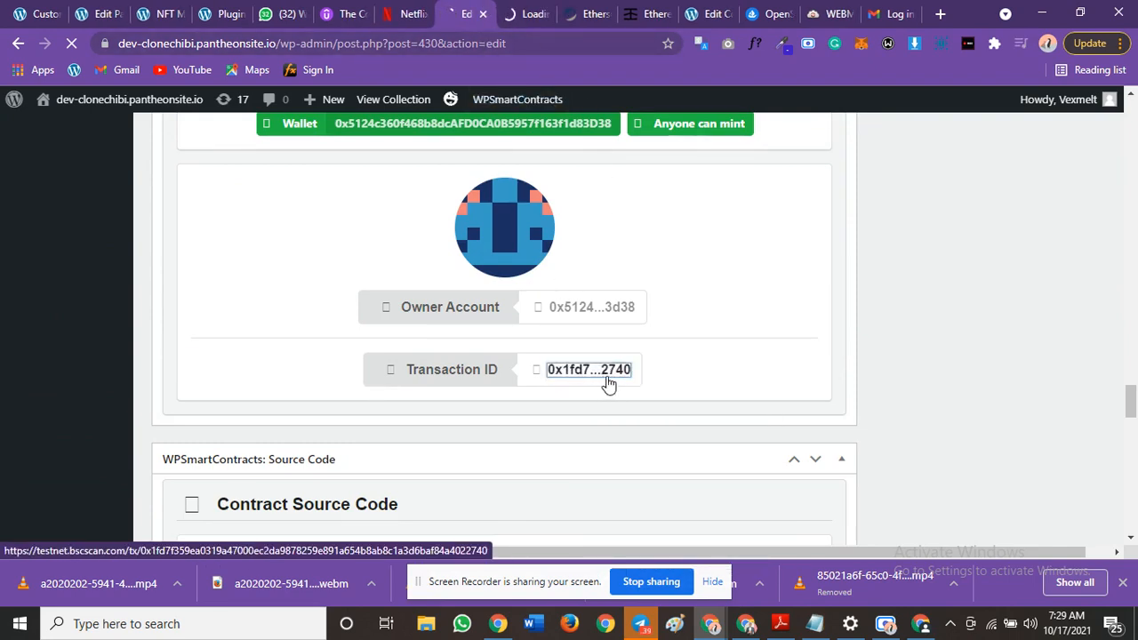
click(526, 15)
click(468, 16)
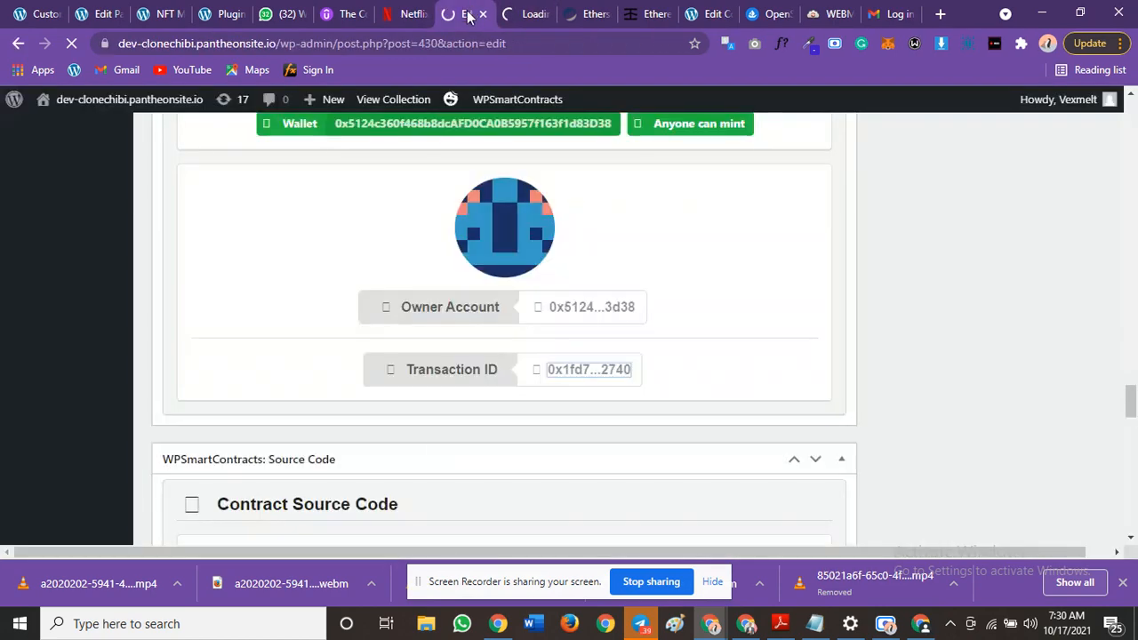
Step: Examine the ERC721Matcha contract source code in the collection's Source Code section
scroll(463, 423, down, 5)
scroll(462, 368, down, 3)
scroll(402, 355, down, 8)
scroll(401, 353, down, 10)
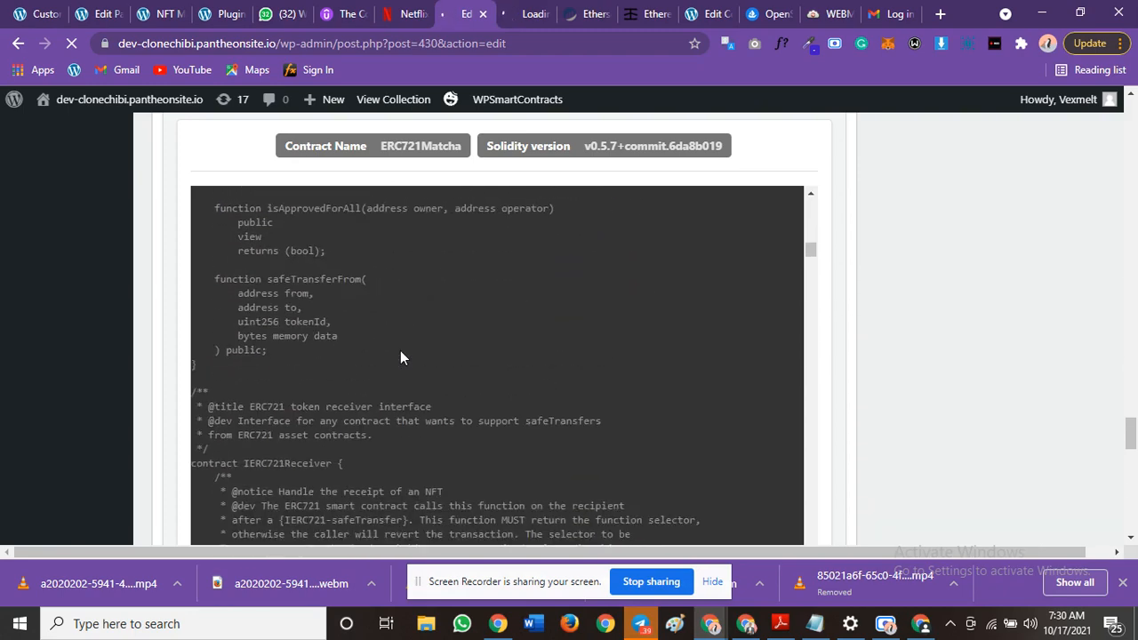
scroll(401, 357, down, 12)
scroll(400, 357, down, 12)
scroll(400, 354, down, 12)
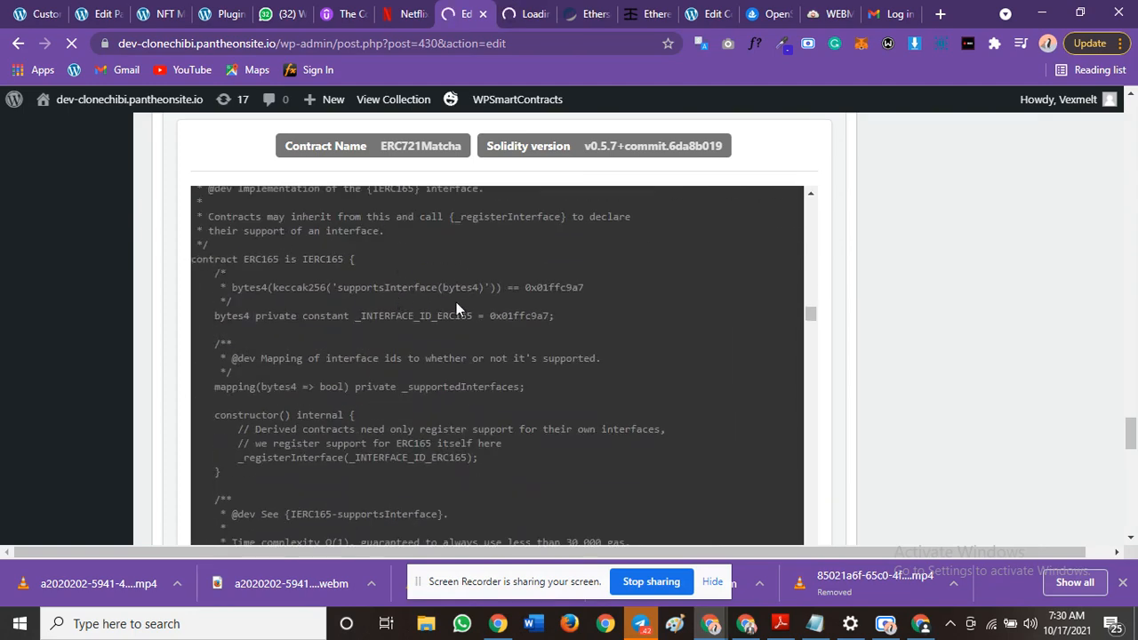
scroll(456, 309, up, 5)
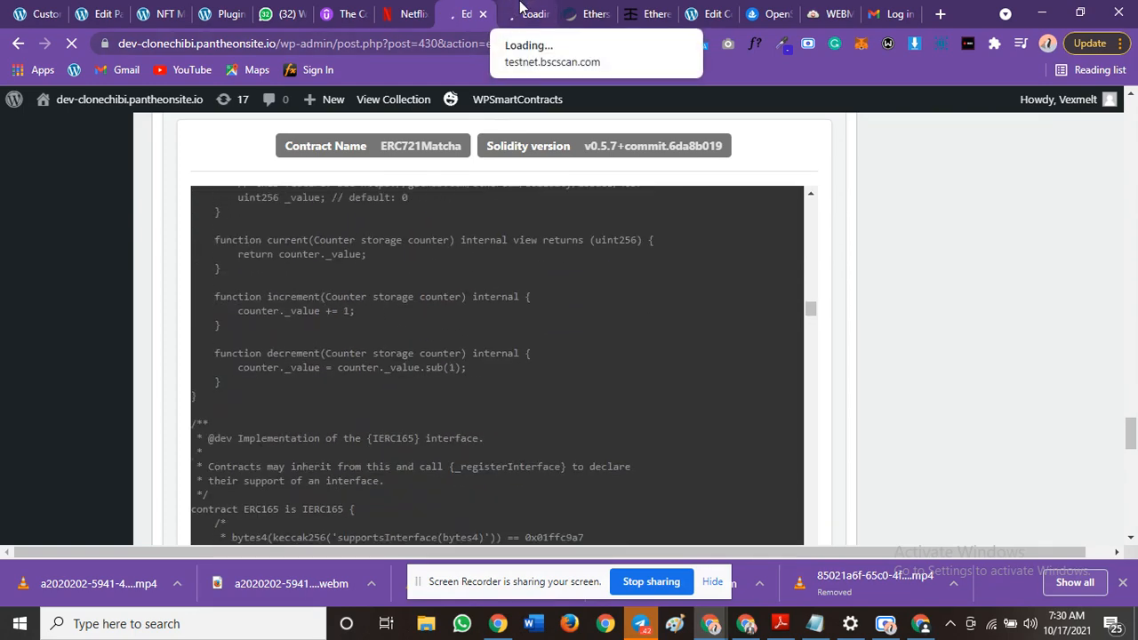
Step: Review the deployment transaction's status, addresses, value and fee on BscScan
click(523, 11)
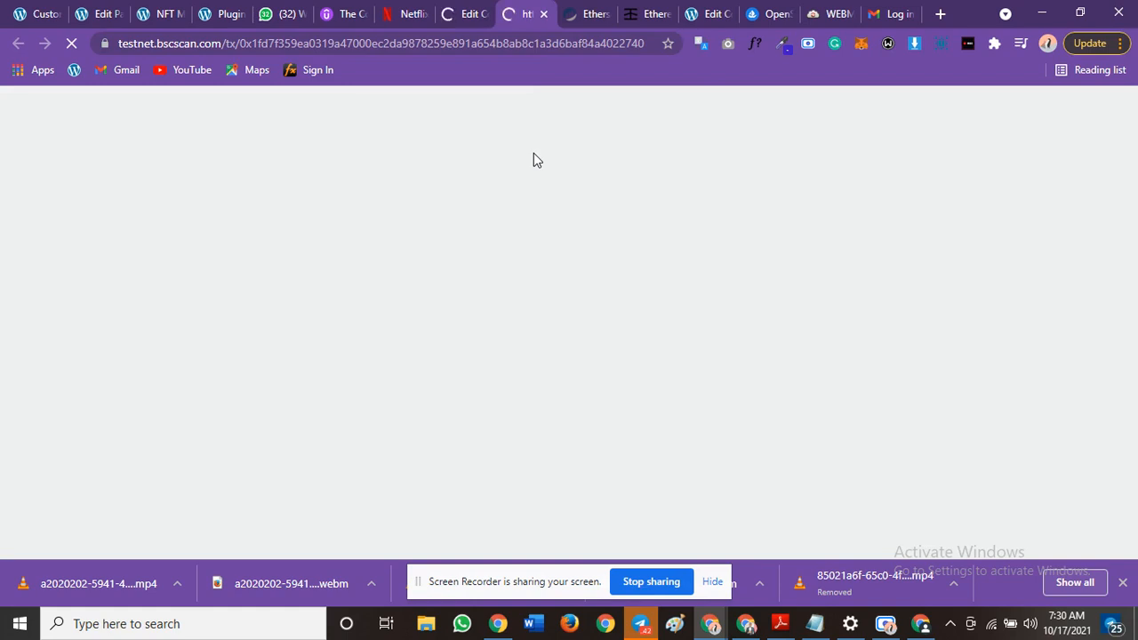
click(461, 11)
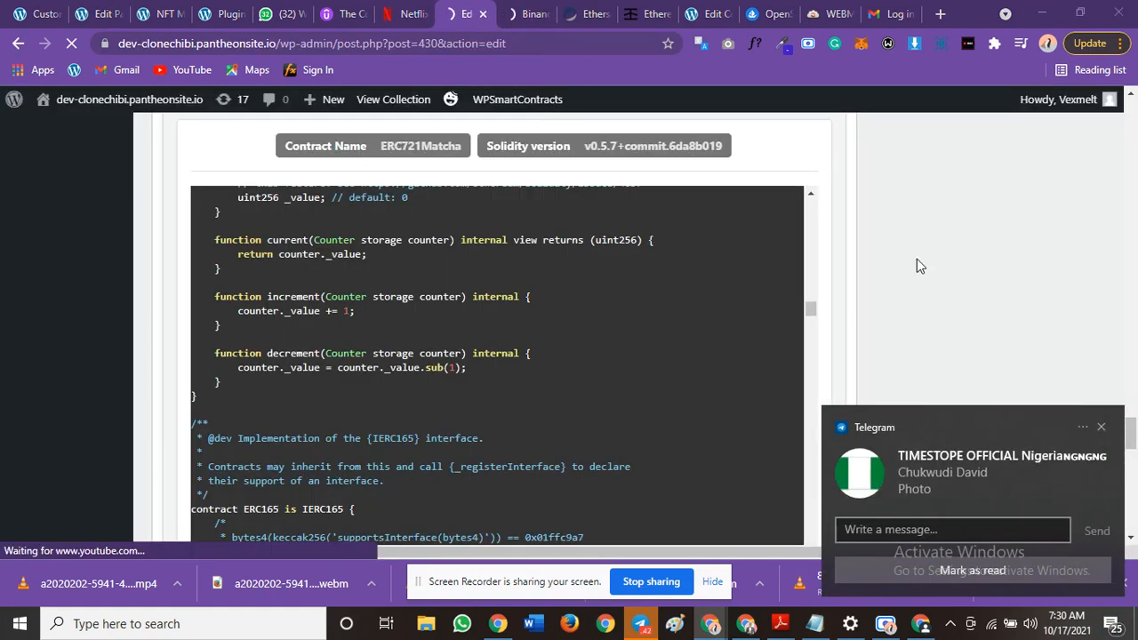
click(513, 11)
click(462, 11)
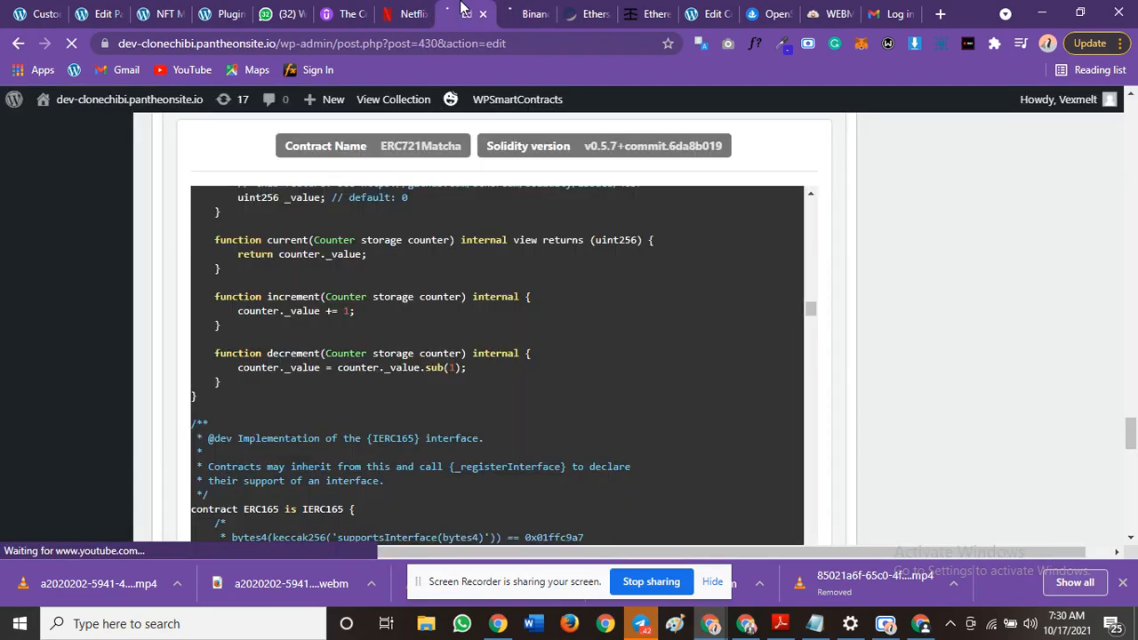
scroll(561, 290, up, 20)
scroll(599, 294, up, 20)
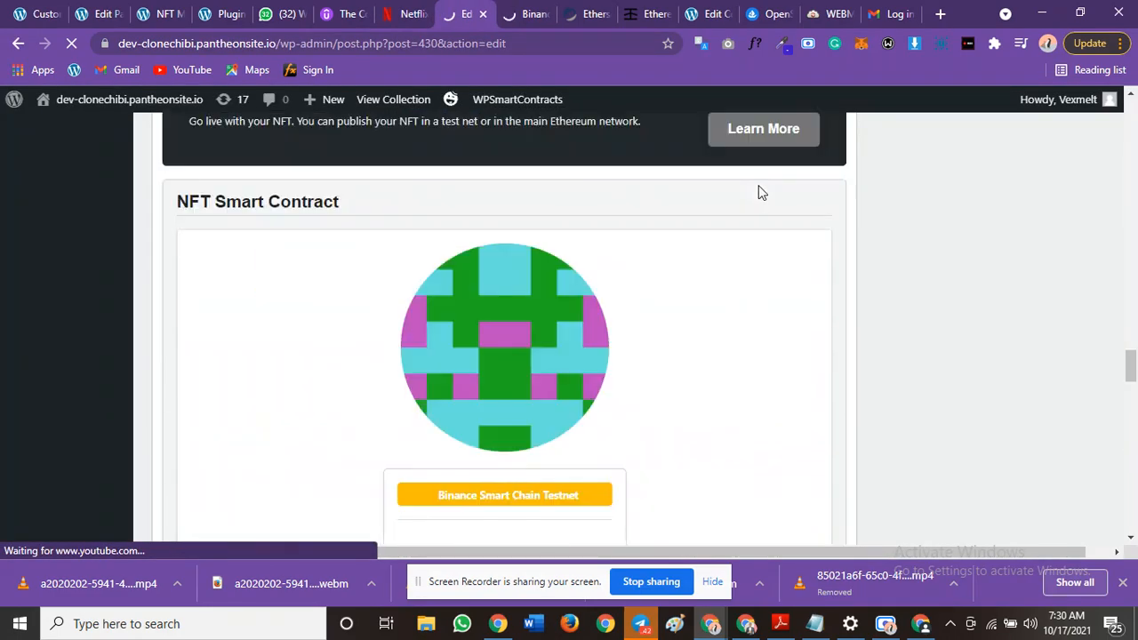
scroll(760, 192, up, 5)
click(512, 11)
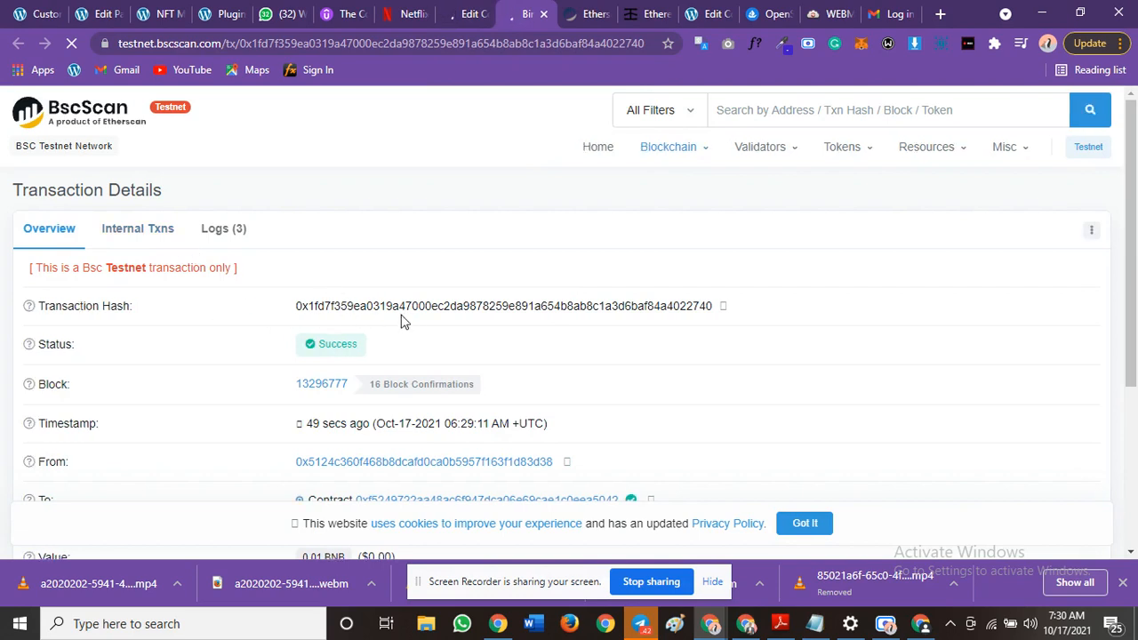
scroll(444, 325, down, 2)
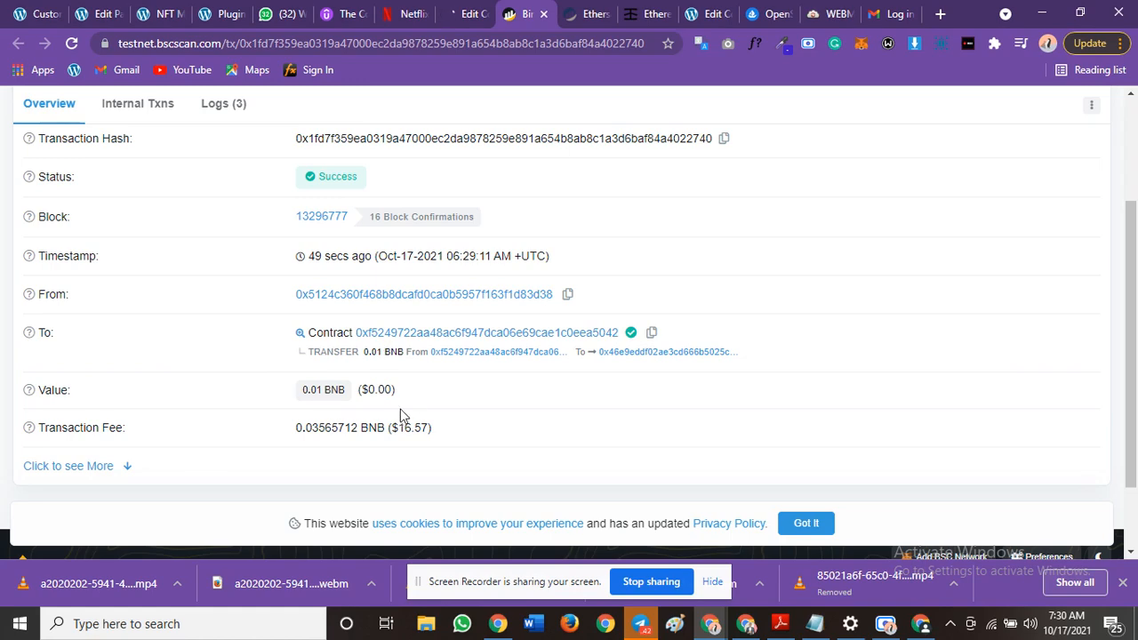
scroll(257, 364, down, 1)
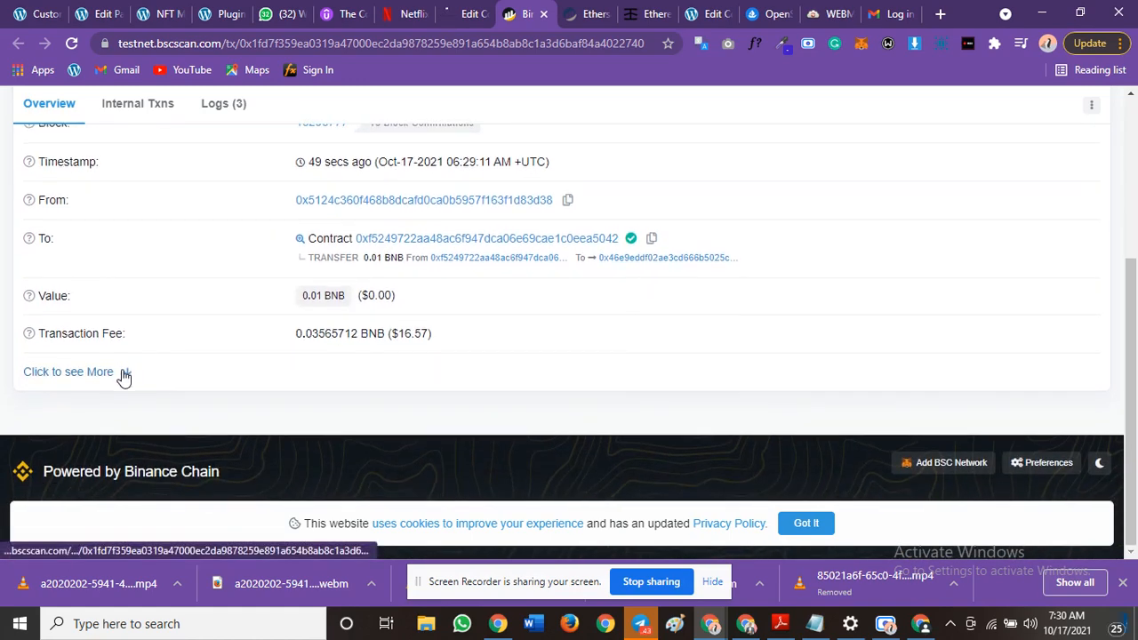
Step: Return to the collection's edit page, dismiss the Telegram notification and bring up the NFT submenu options
click(467, 14)
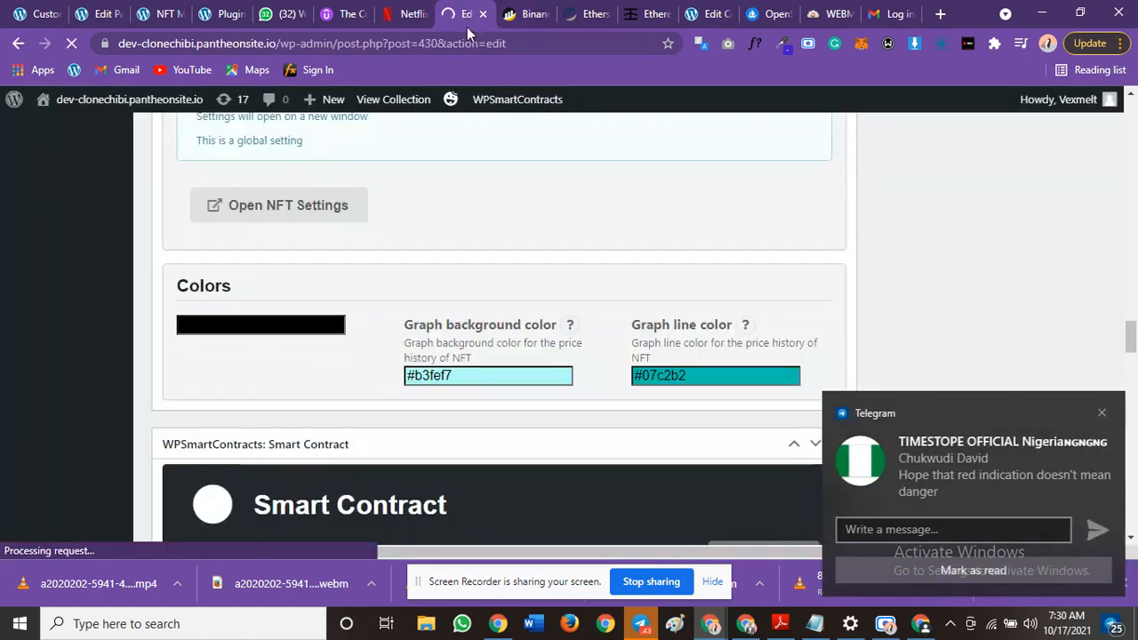
click(1102, 416)
scroll(478, 293, up, 1)
scroll(481, 293, up, 10)
scroll(501, 293, up, 10)
scroll(508, 293, down, 15)
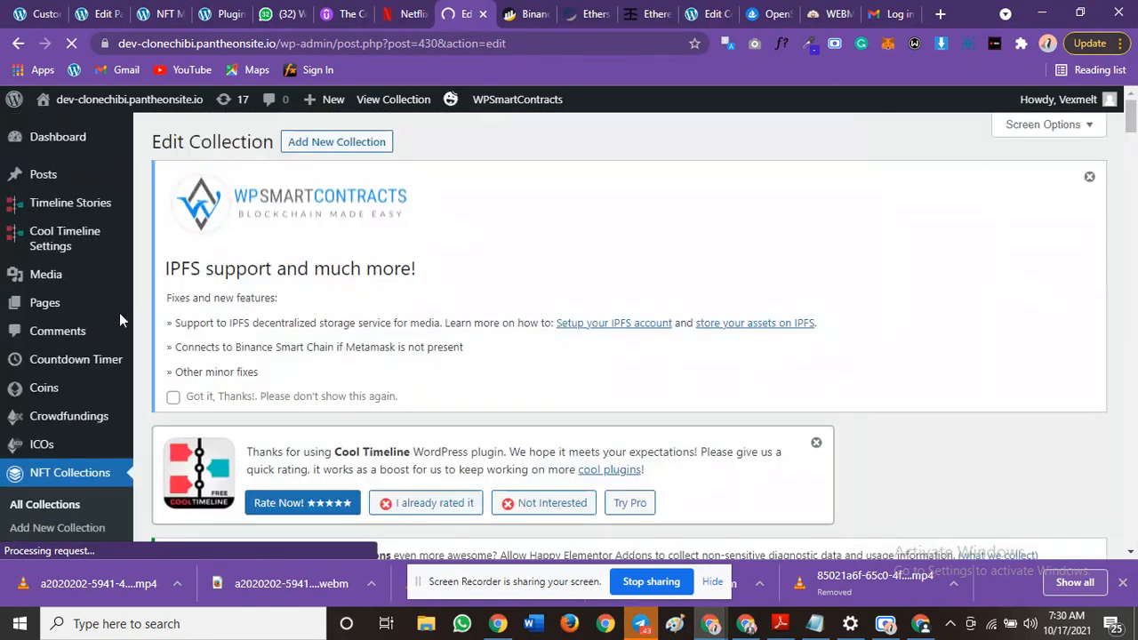
scroll(38, 356, down, 1)
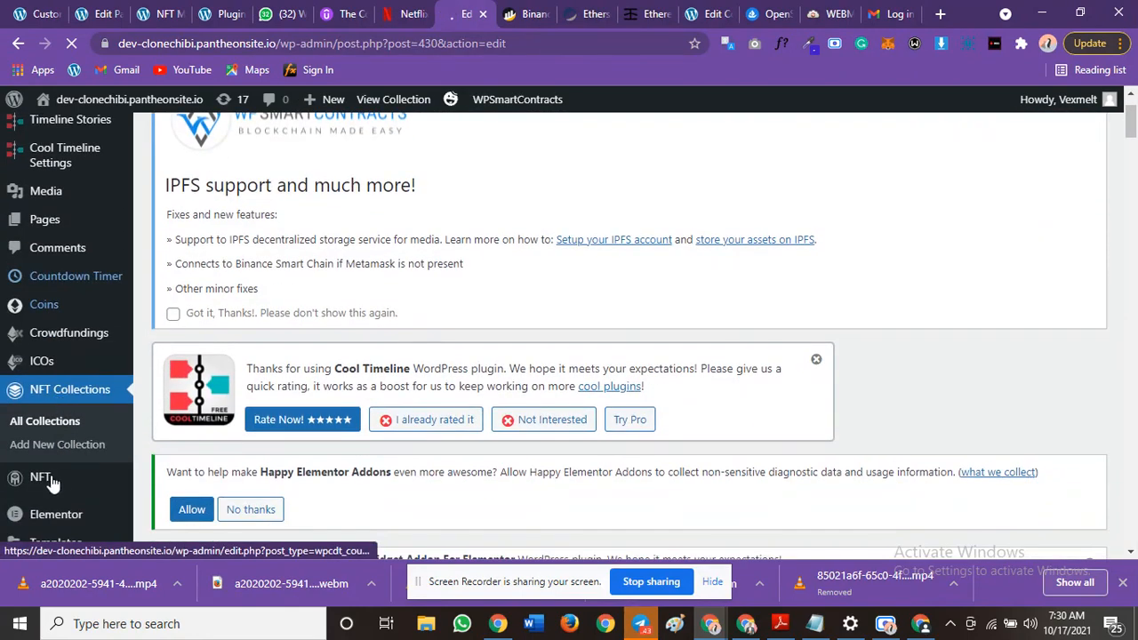
scroll(40, 418, down, 1)
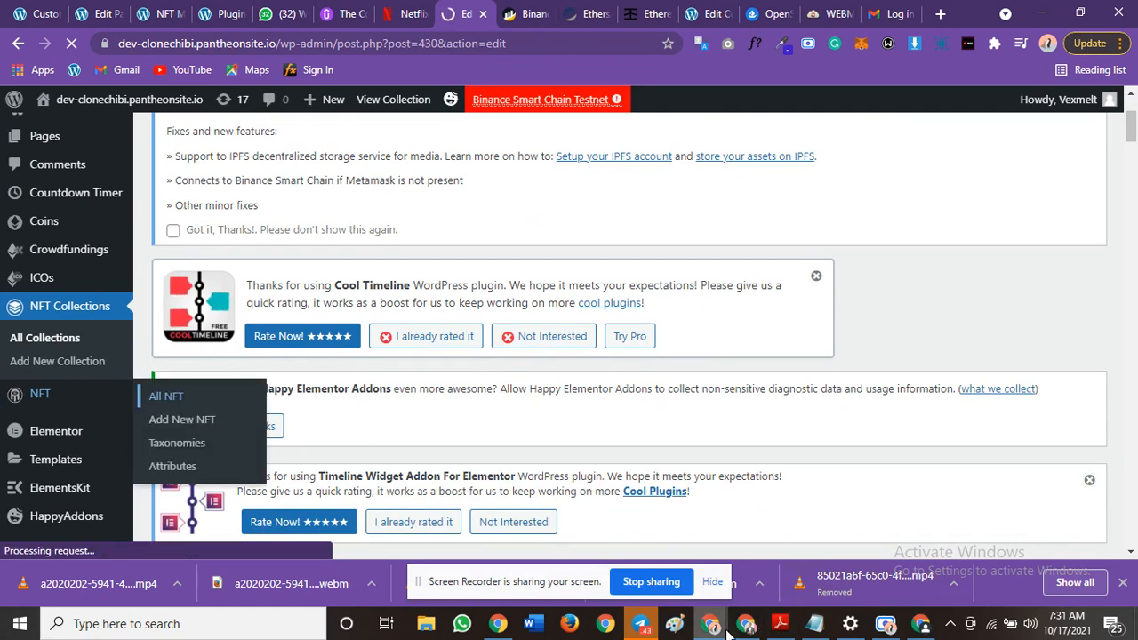
mouse_move(727, 631)
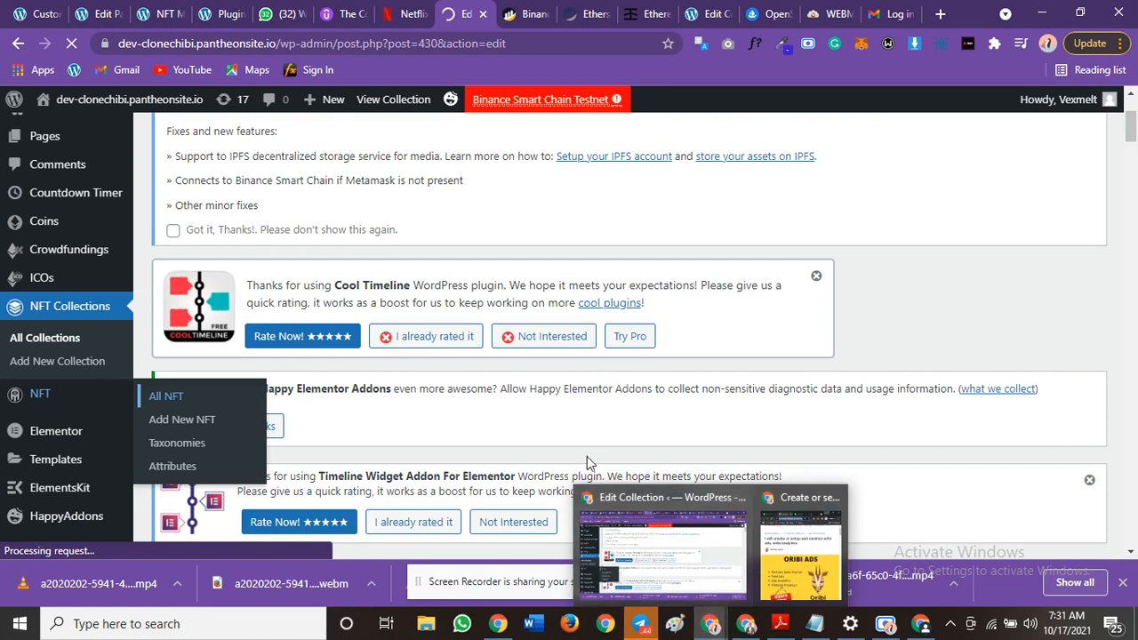
mouse_move(888, 628)
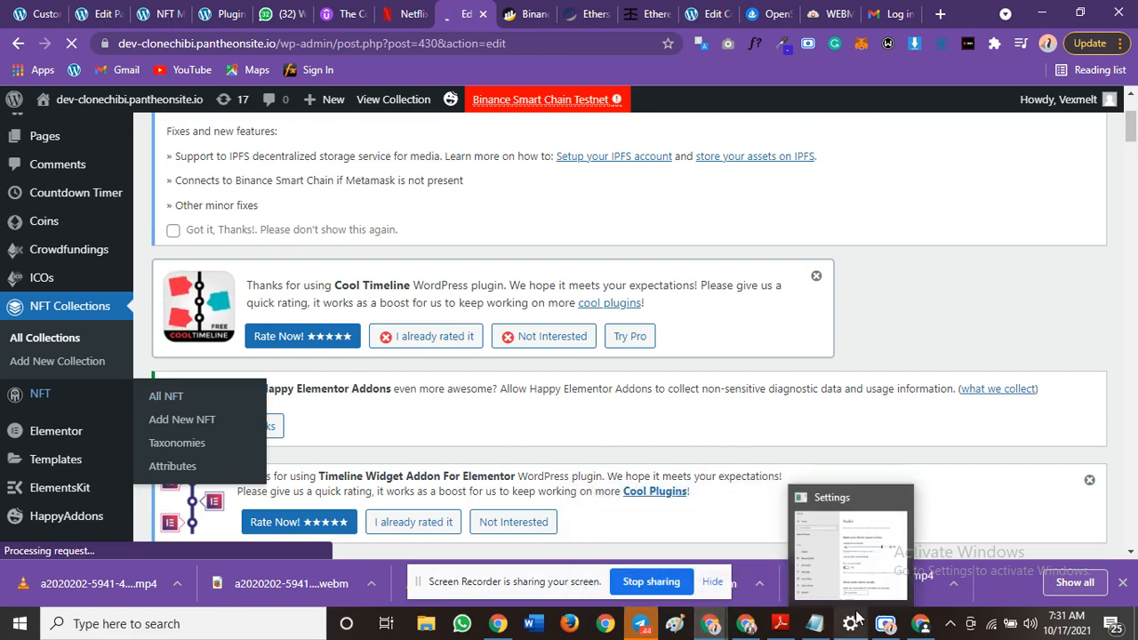